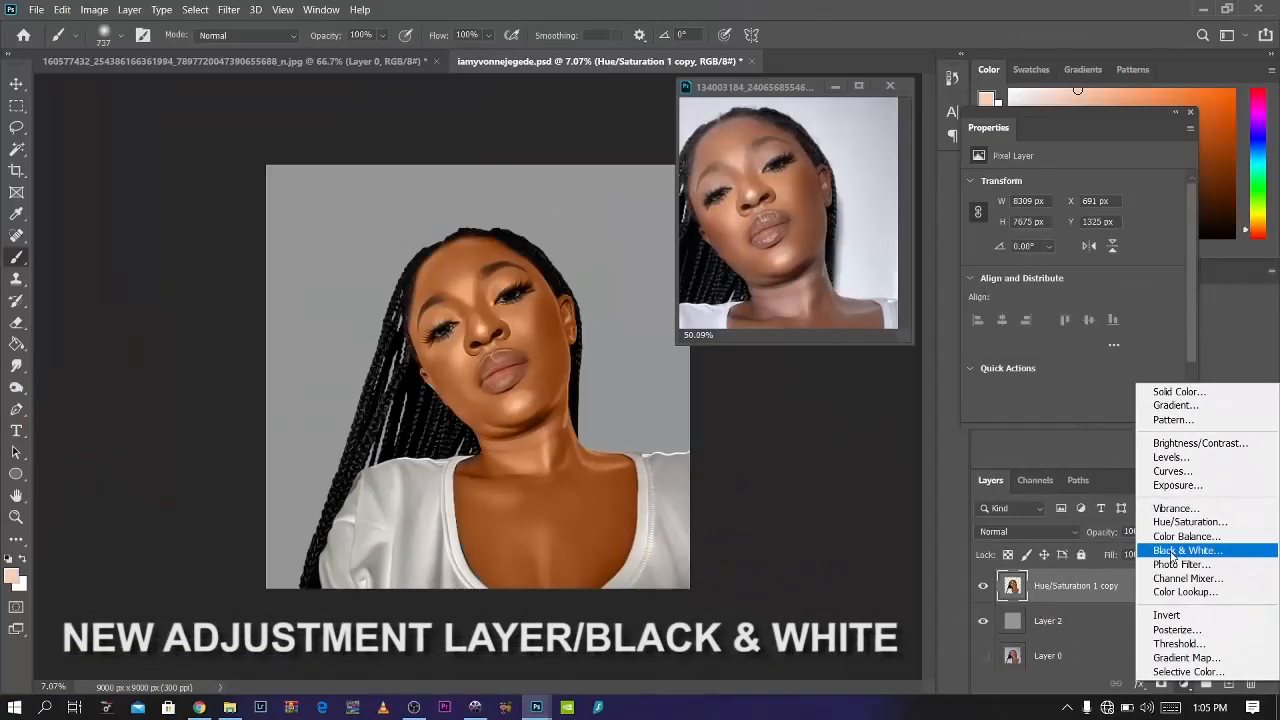
Step: Add a Black & White adjustment layer above the portrait and lower its Yellows to about -90
{"action": "left_click", "coordinate": [1083, 428]}
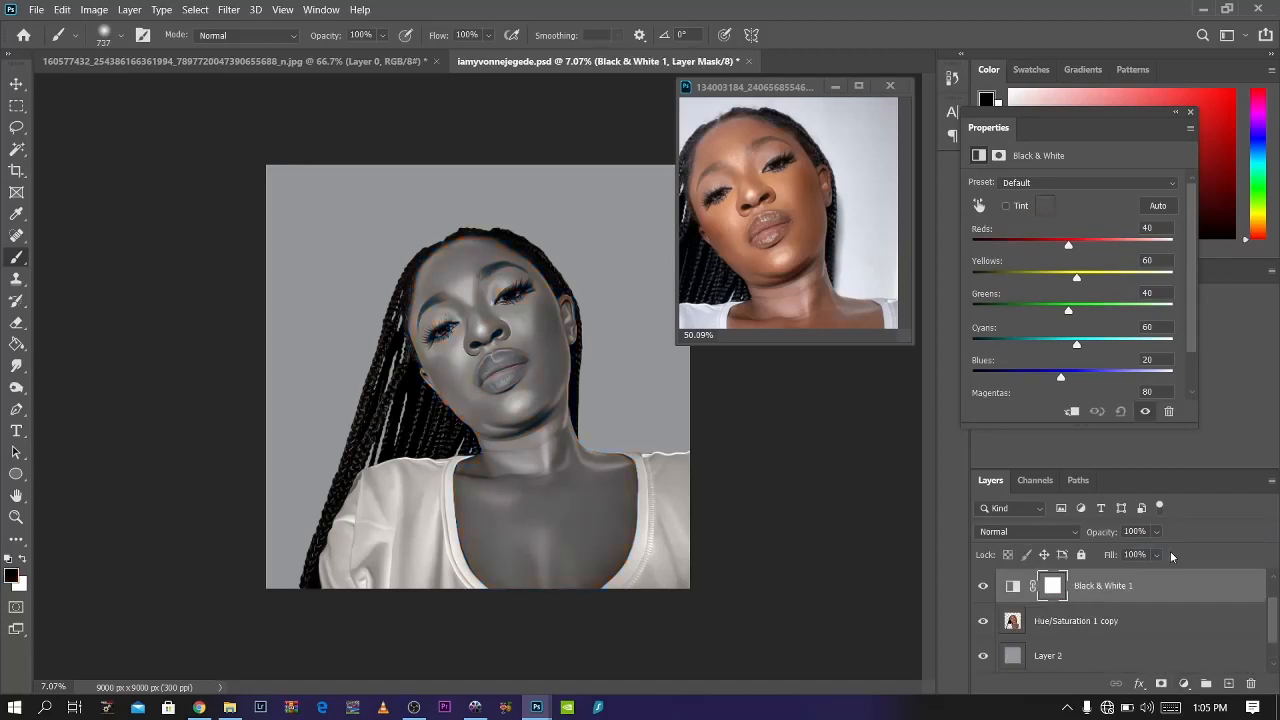
{"action": "left_click_drag", "start_coordinate": [1076, 277], "coordinate": [1030, 283]}
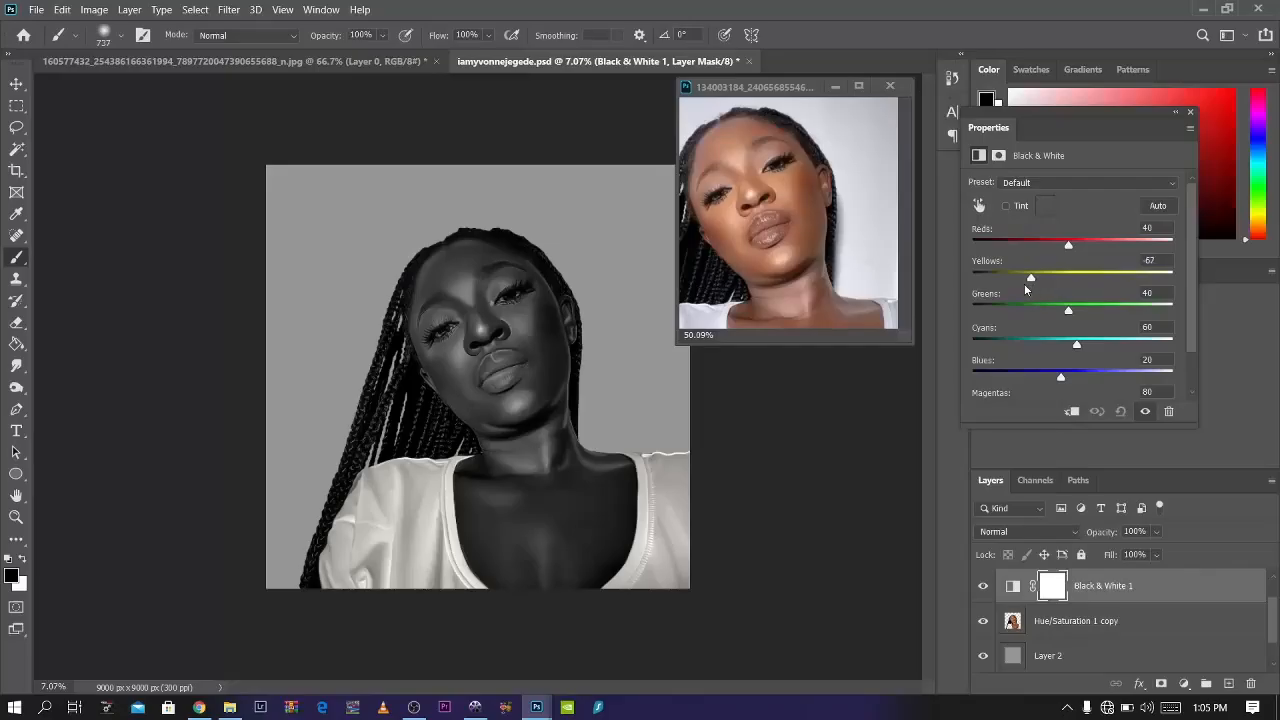
{"action": "left_click_drag", "start_coordinate": [1025, 289], "coordinate": [1018, 292]}
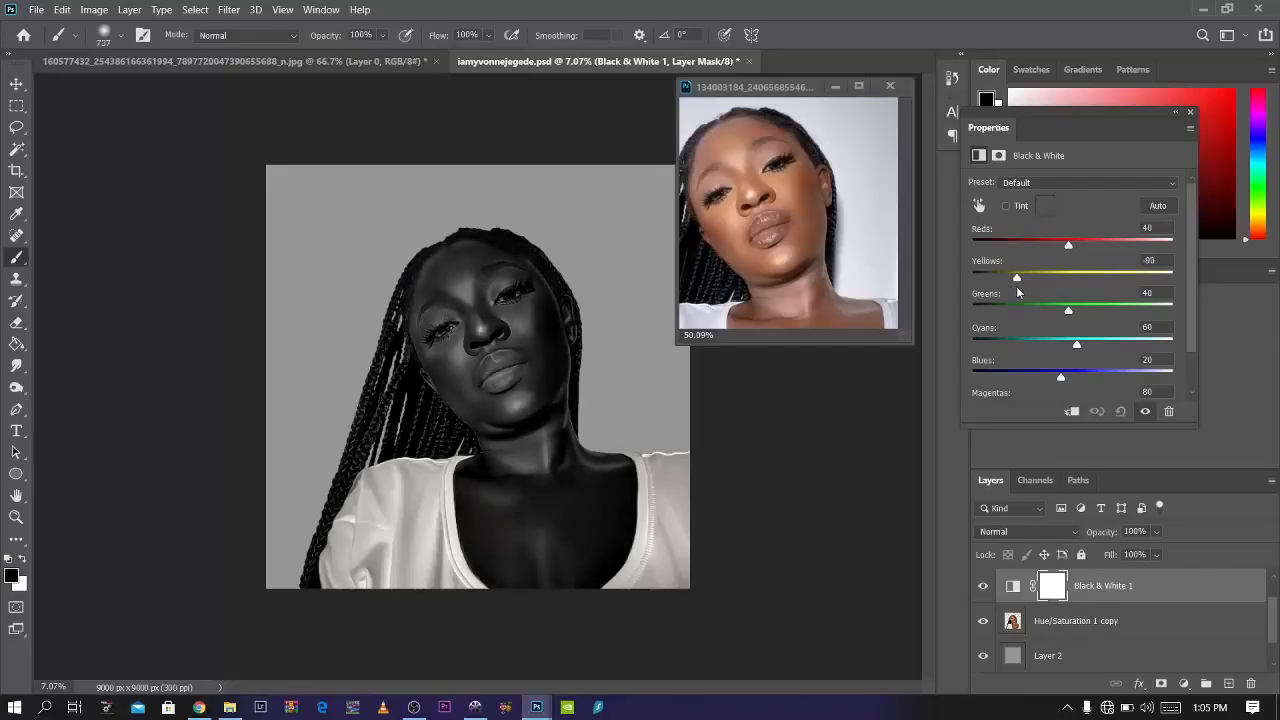
Step: Add a Curves adjustment layer above Black & White 1 and raise the curve's midpoint to brighten the highlights
{"action": "left_click", "coordinate": [1185, 685]}
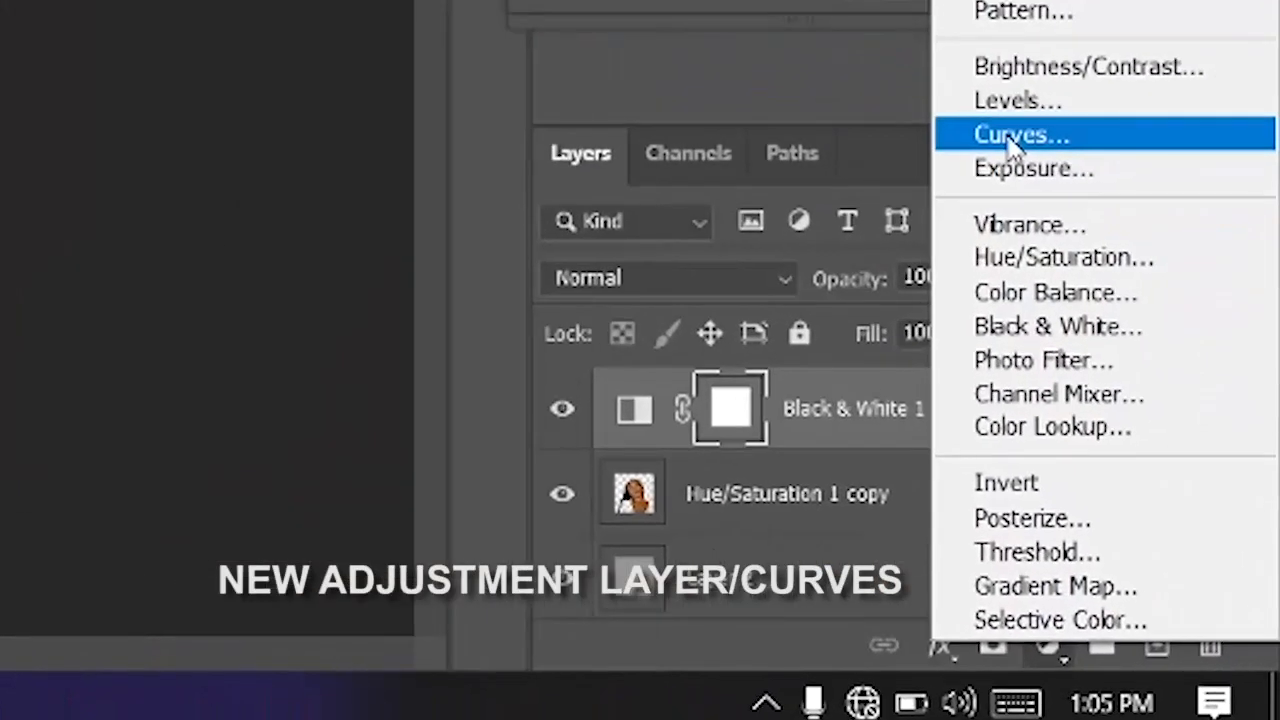
{"action": "left_click", "coordinate": [1012, 145]}
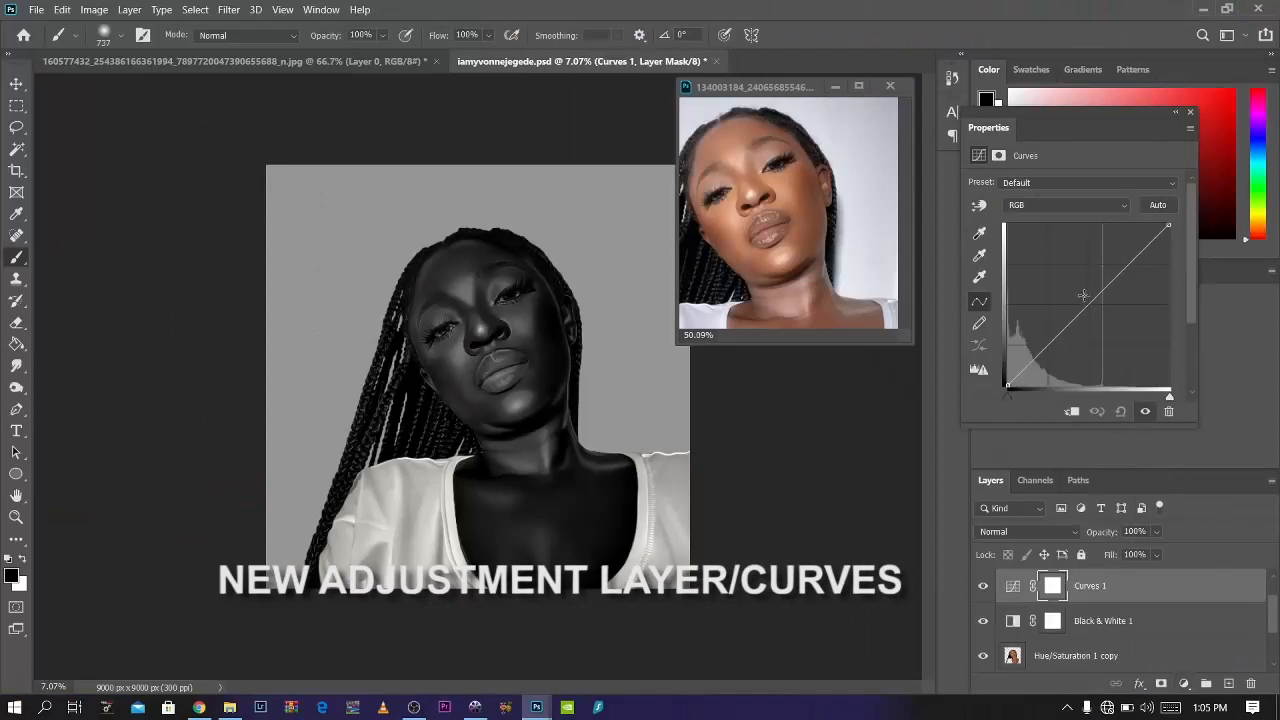
{"action": "left_click_drag", "start_coordinate": [1090, 304], "coordinate": [1059, 268]}
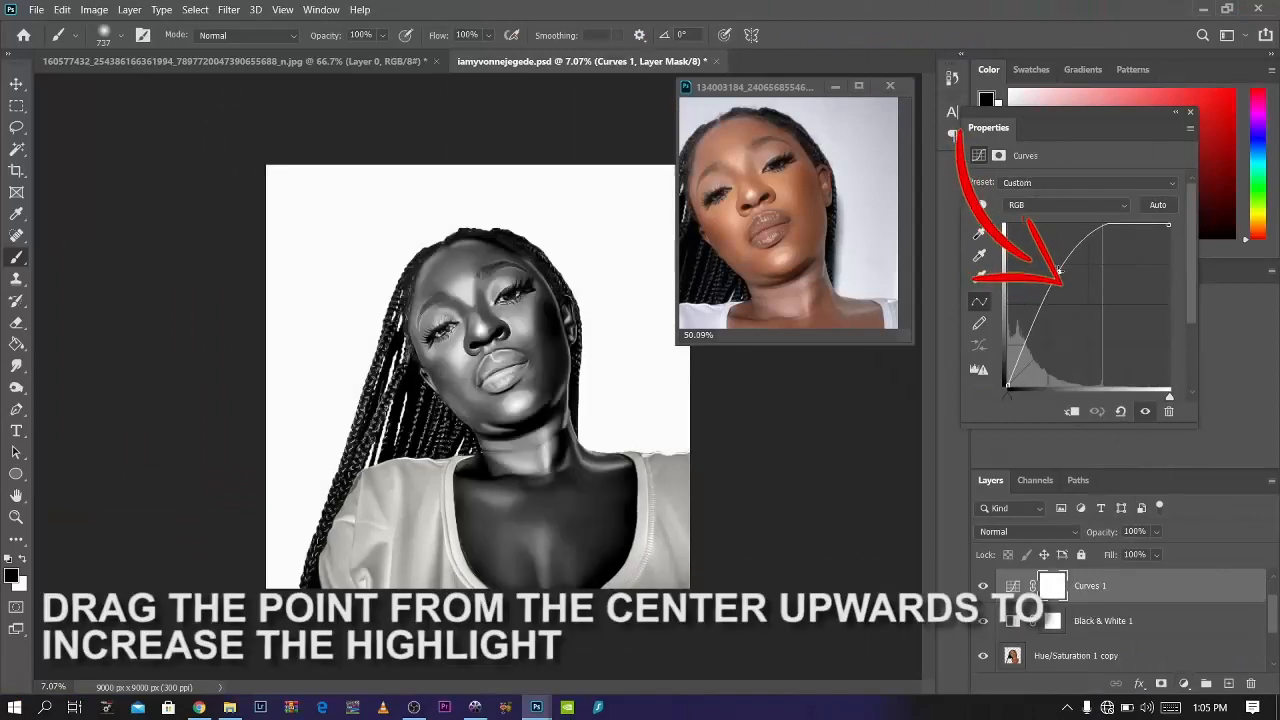
Step: In the Curves layer's Blending Options, split the Underlying Layer's black Blend If slider to 15 / 220 and apply it
{"action": "double_click", "coordinate": [1163, 590]}
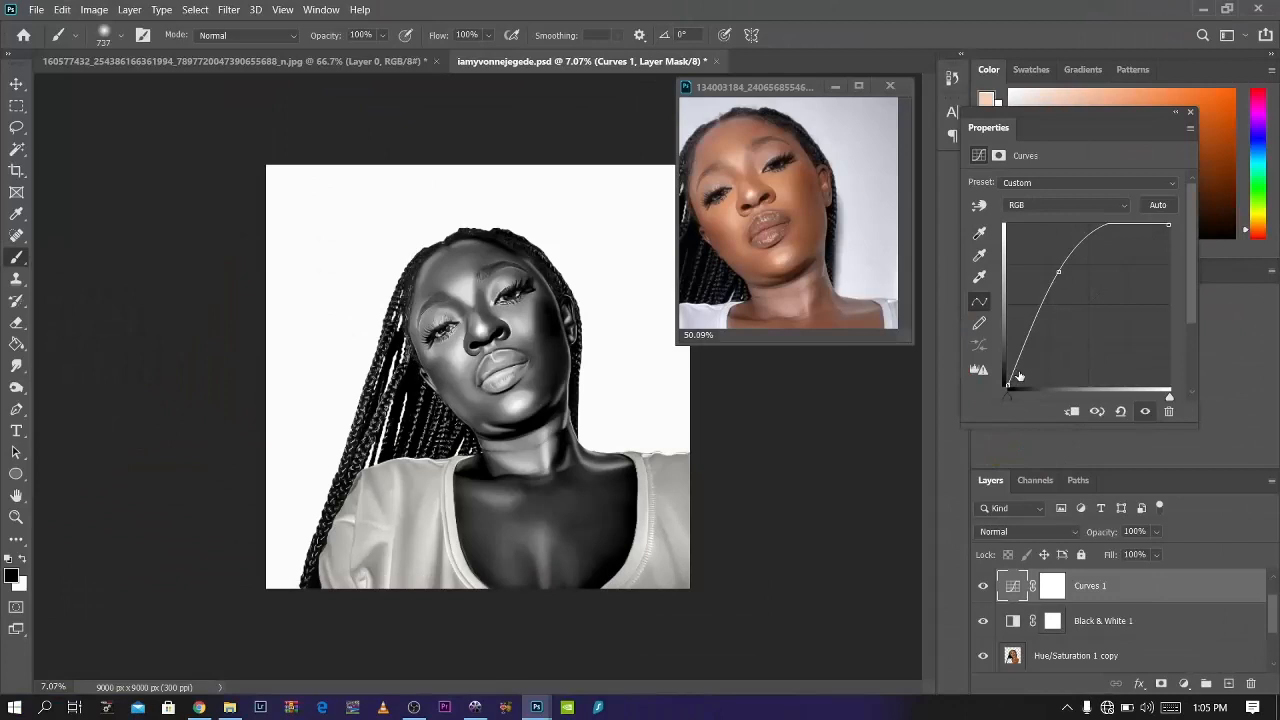
{"action": "key", "text": "h"}
{"action": "double_click", "coordinate": [1117, 585]}
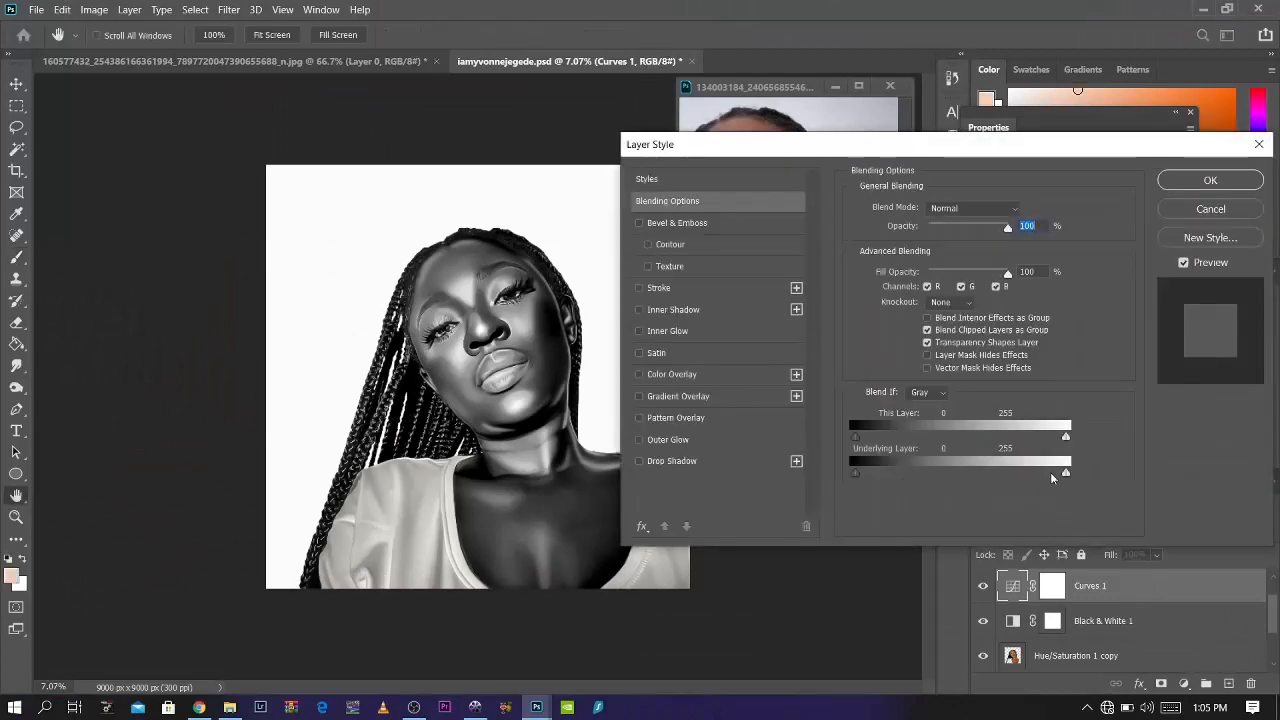
{"action": "left_click_drag", "start_coordinate": [855, 472], "coordinate": [945, 478]}
{"action": "key", "text": "alt"}
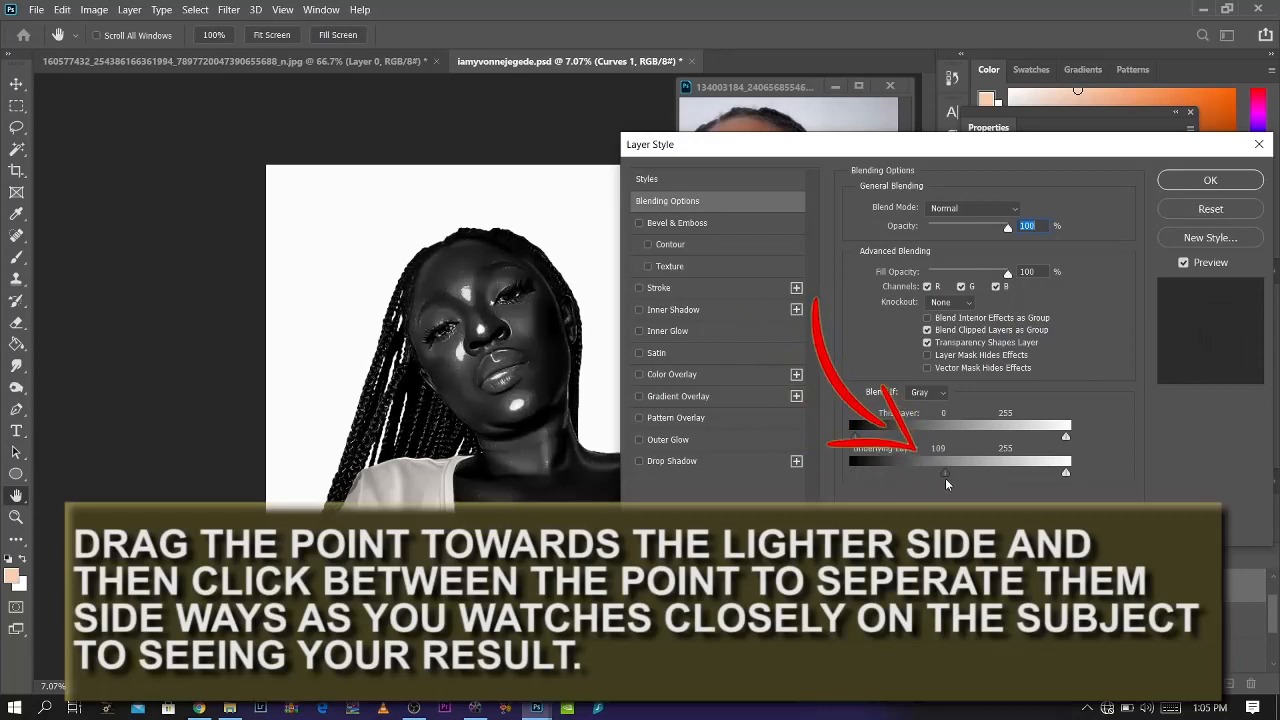
{"action": "left_click_drag", "start_coordinate": [944, 472], "coordinate": [943, 473]}
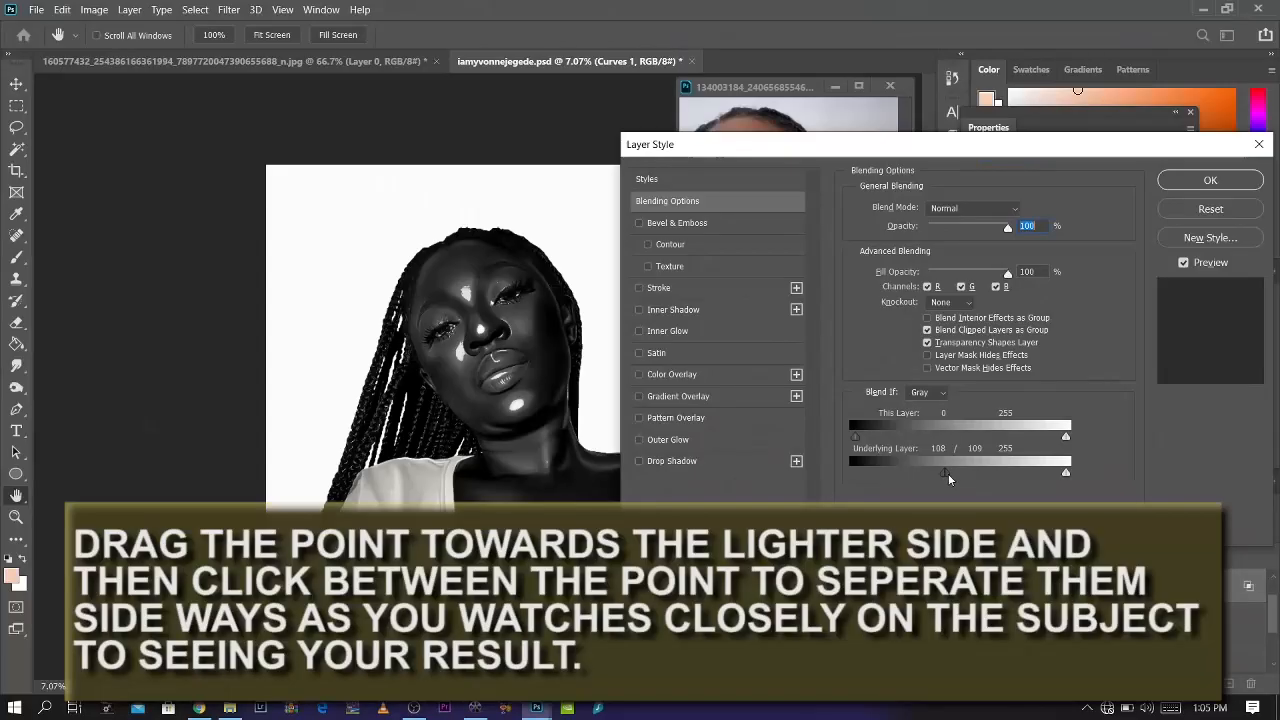
{"action": "left_click_drag", "start_coordinate": [757, 626], "coordinate": [830, 645]}
{"action": "left_click_drag", "start_coordinate": [982, 480], "coordinate": [1045, 472]}
{"action": "left_click_drag", "start_coordinate": [942, 478], "coordinate": [893, 480]}
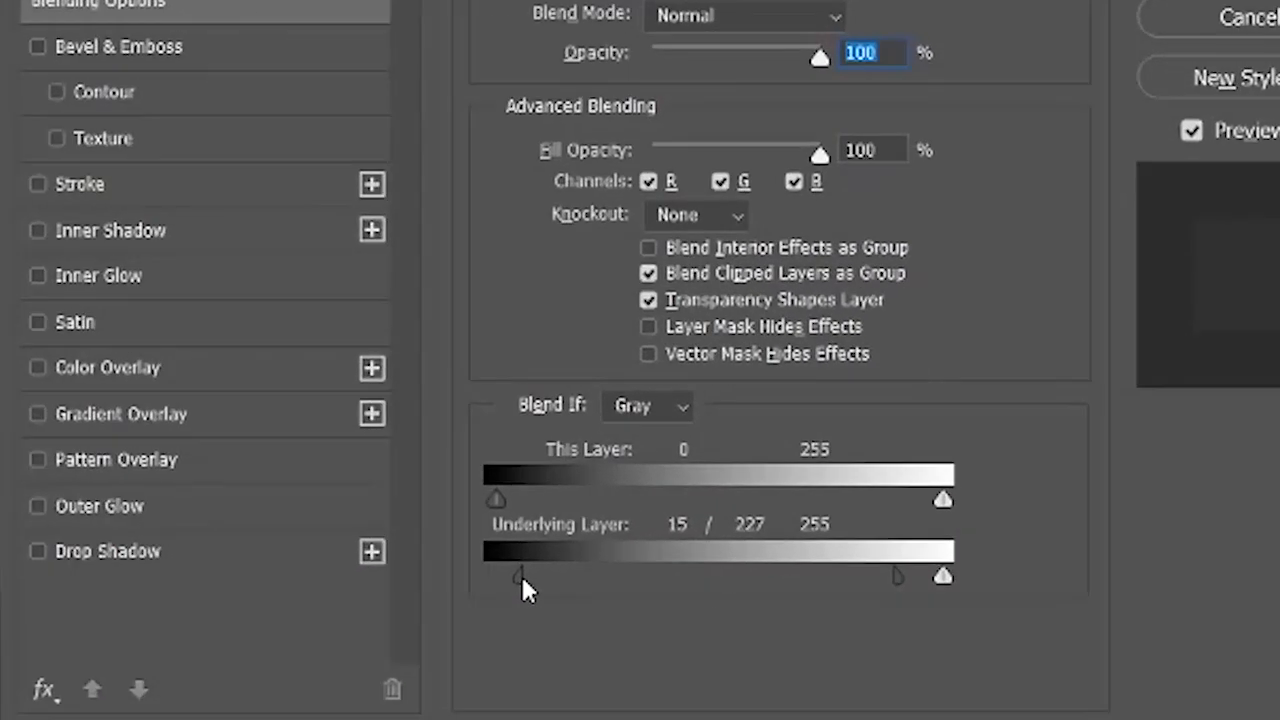
{"action": "left_click_drag", "start_coordinate": [897, 576], "coordinate": [852, 600]}
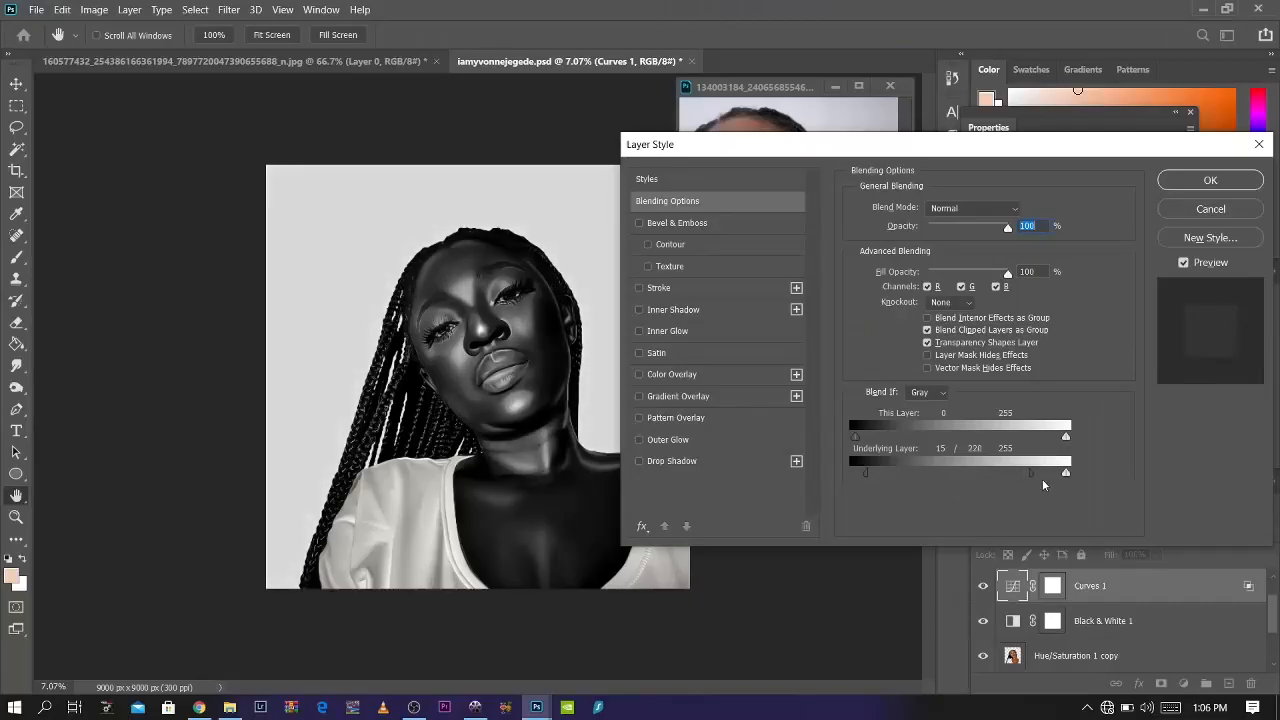
{"action": "left_click", "coordinate": [1184, 187]}
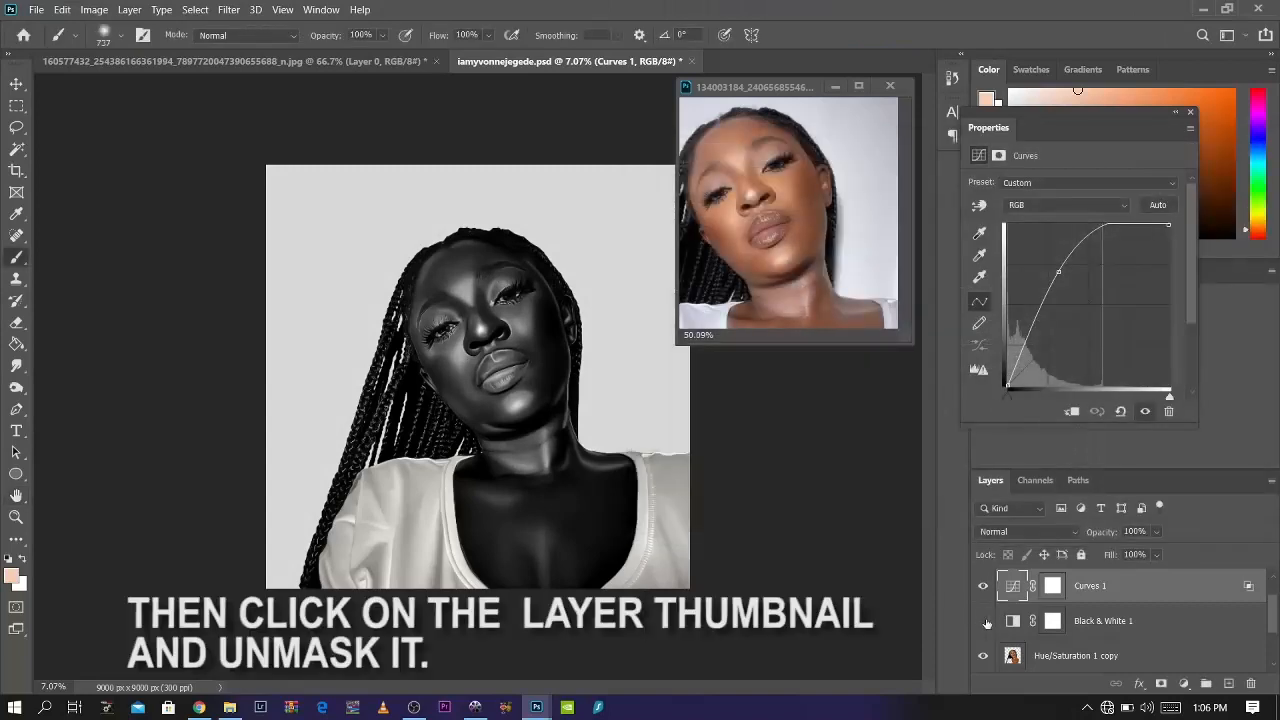
Step: Hide and reshow the Black & White layer to preview the colour result, and invert the Curves layer mask to black
{"action": "left_click", "coordinate": [987, 622]}
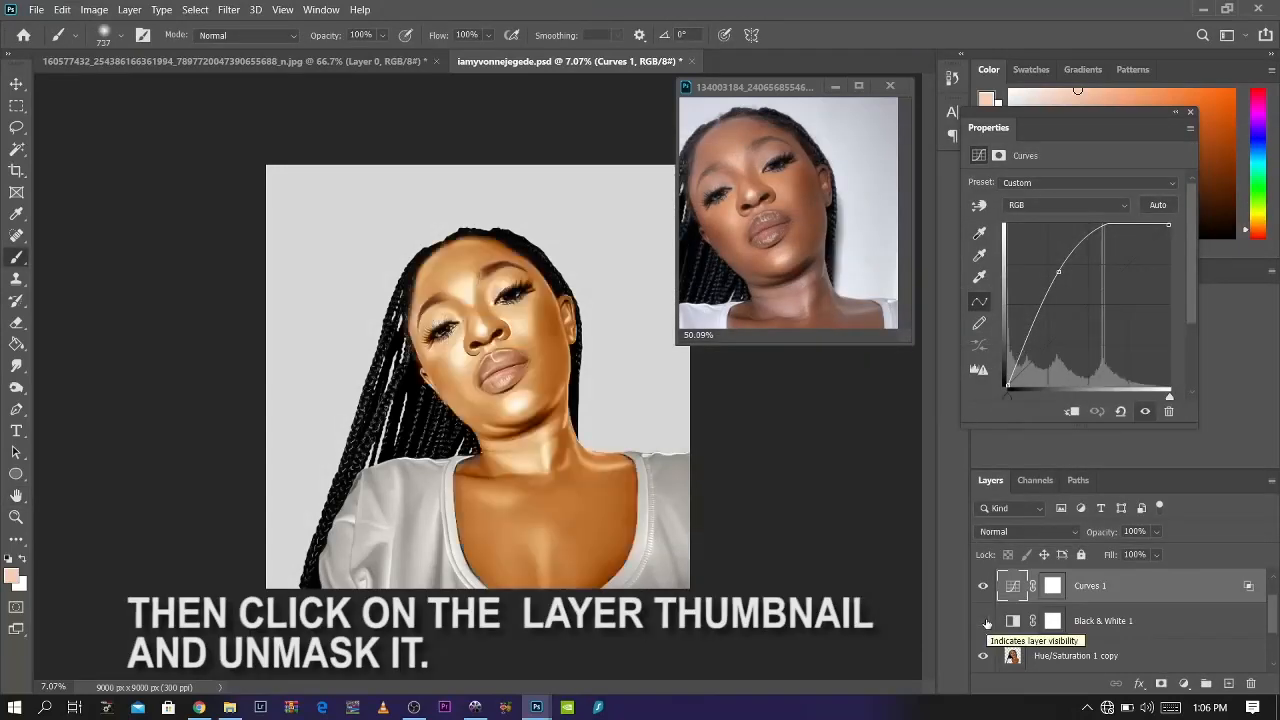
{"action": "left_click", "coordinate": [987, 622]}
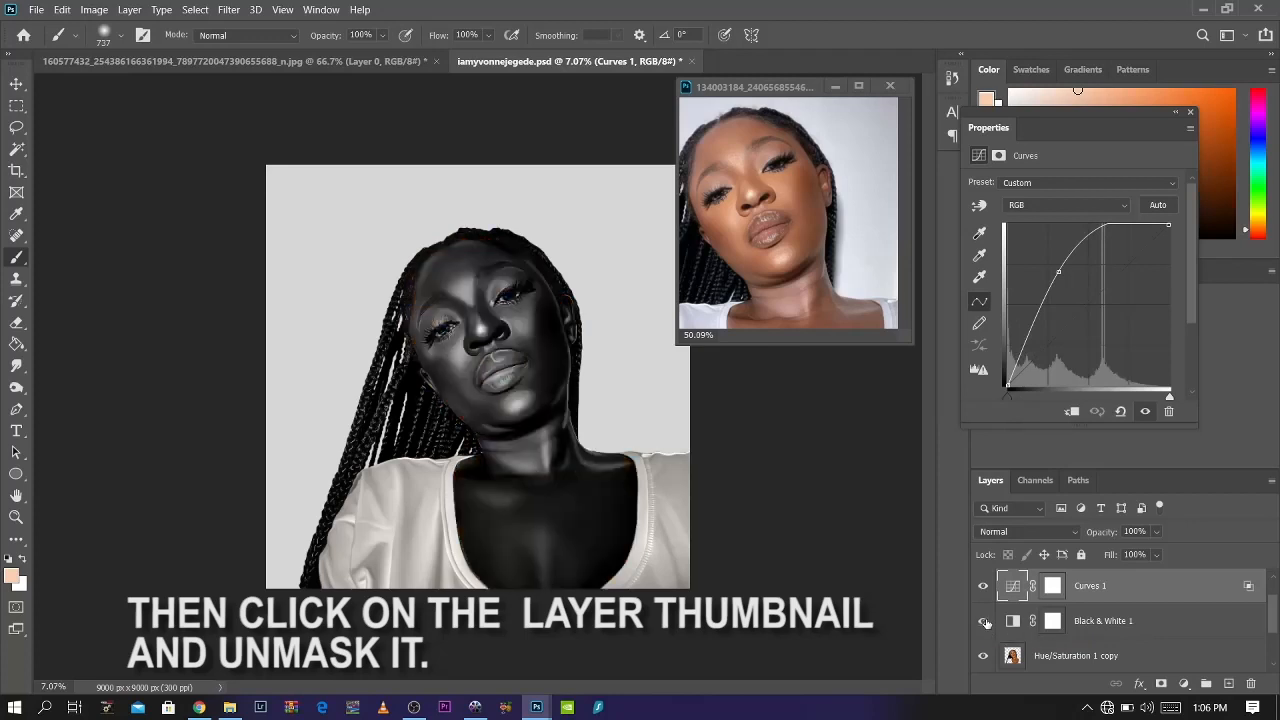
{"action": "left_click", "coordinate": [1052, 588]}
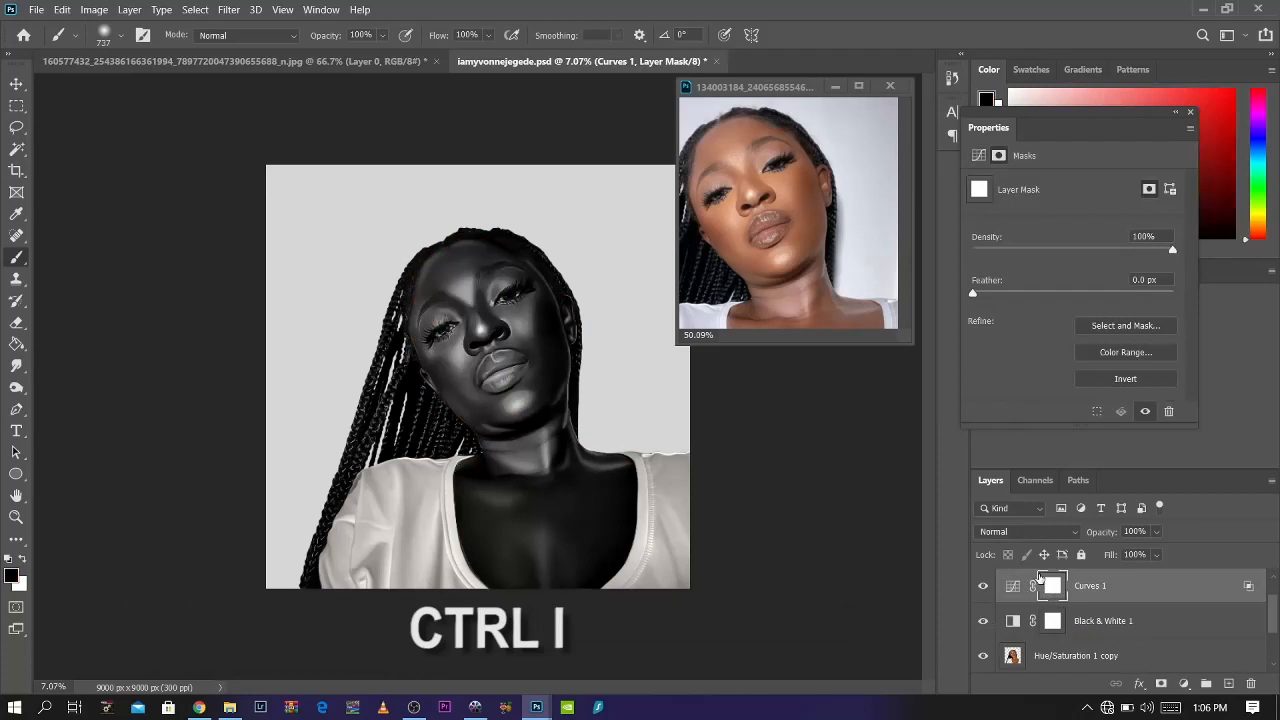
{"action": "key", "text": "ctrl+i"}
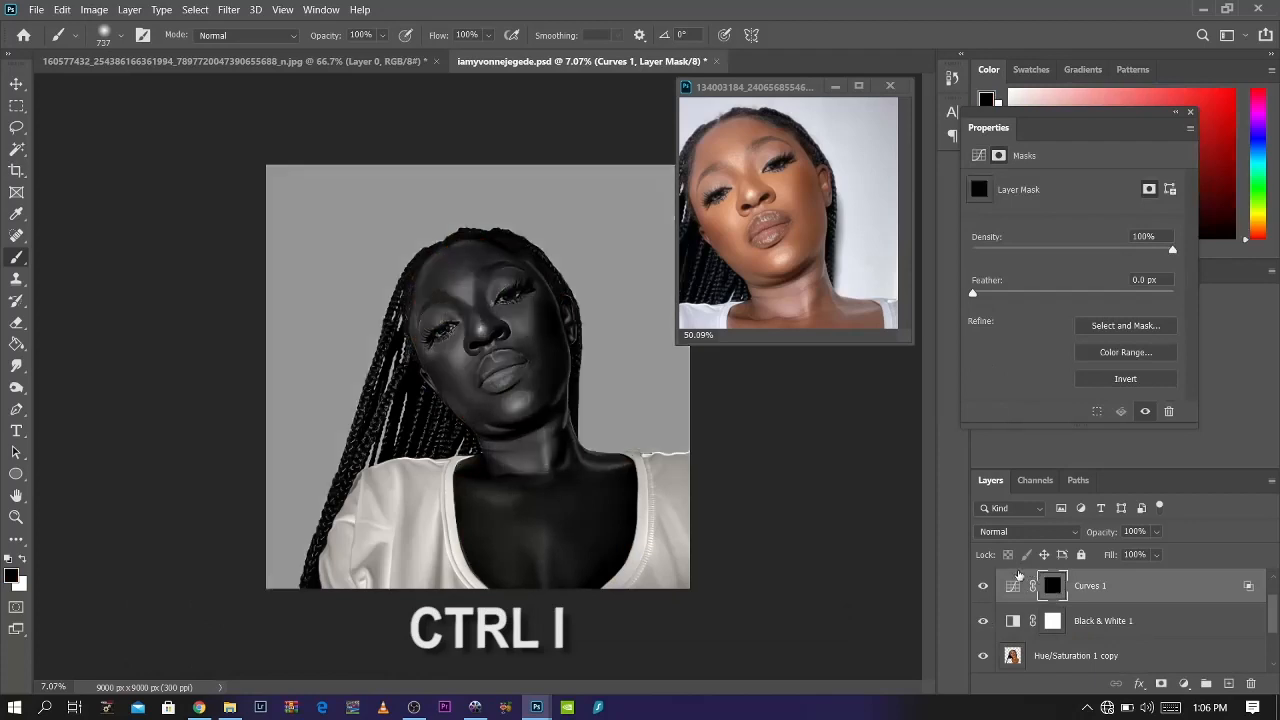
Step: Select the Curves 1 mask and set the brush to 4% flow with white as the foreground colour
{"action": "left_click", "coordinate": [1158, 655]}
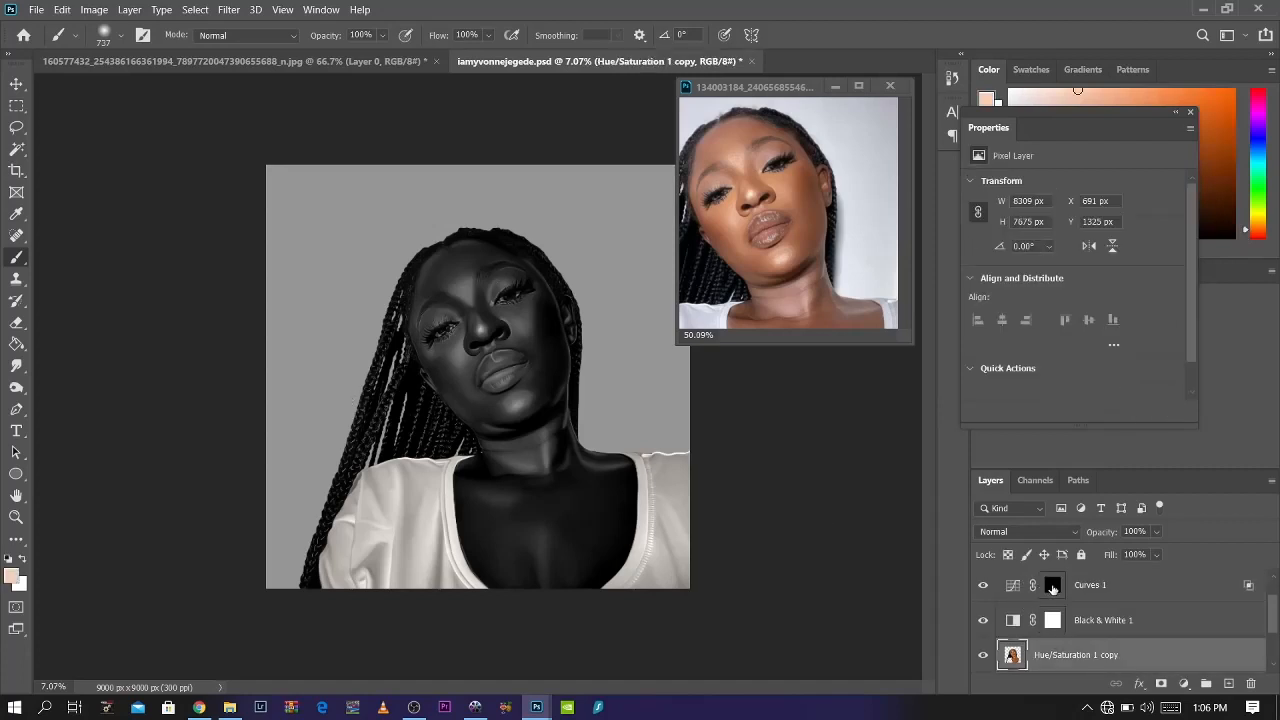
{"action": "left_click", "coordinate": [1052, 588]}
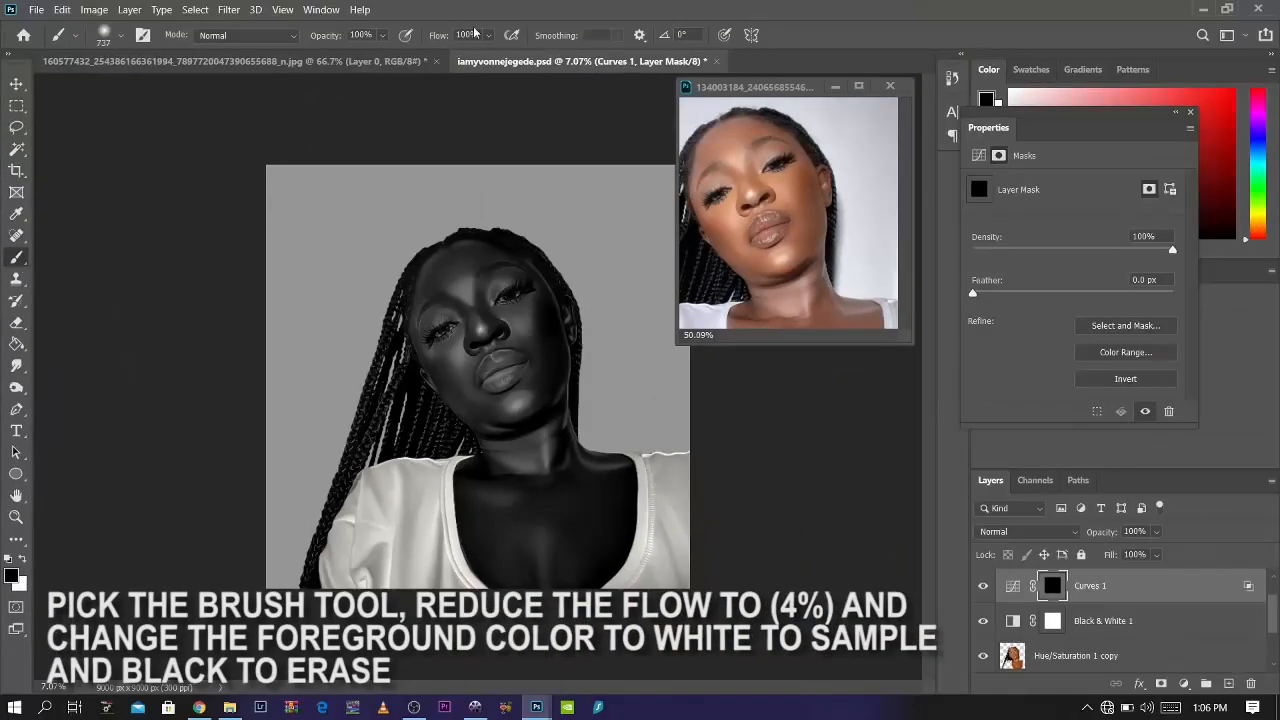
{"action": "type", "text": "4"}
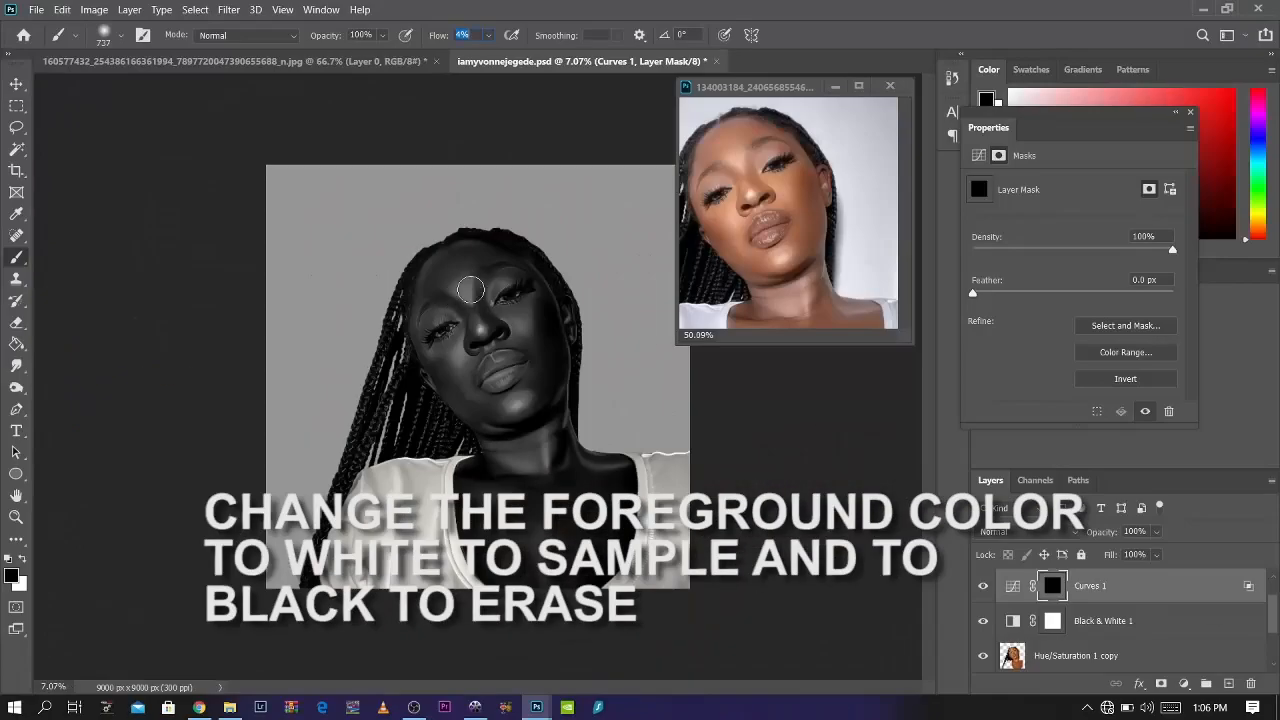
{"action": "key", "text": "x"}
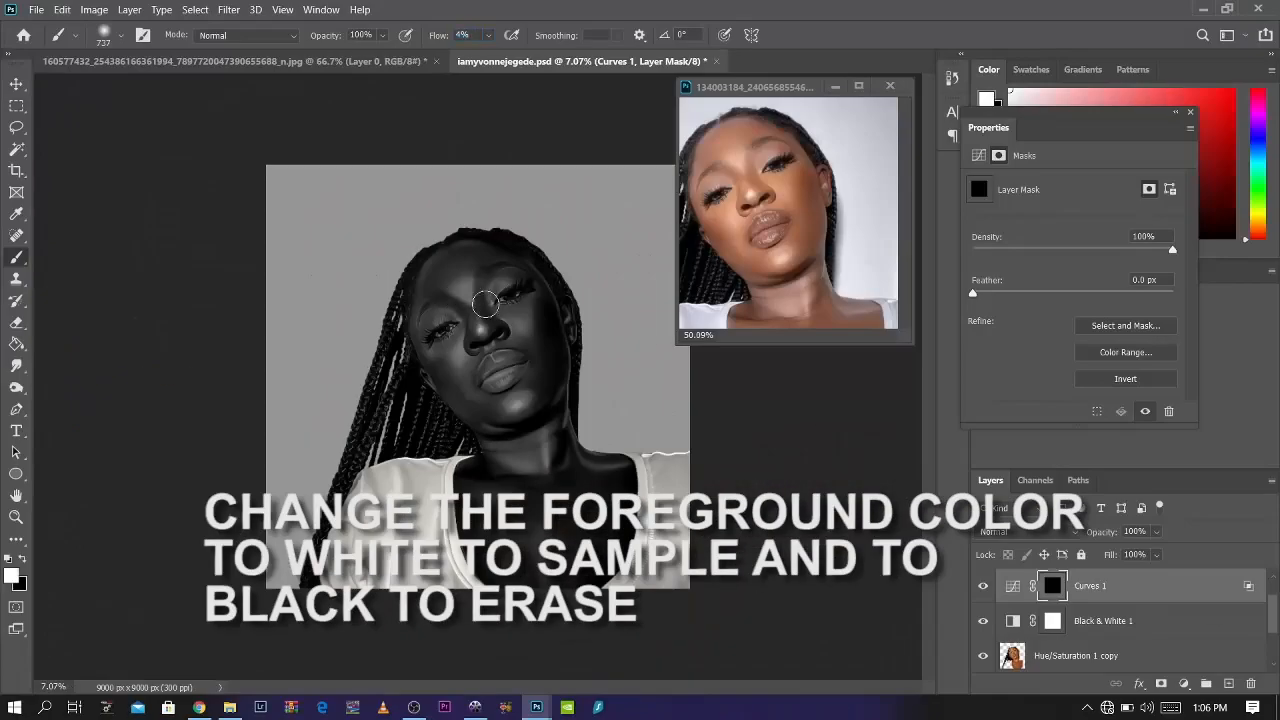
Step: Paint white on the Curves mask over the highlights between the eyebrows and on the cheek
{"action": "scroll", "coordinate": [467, 297], "scroll_direction": "up", "scroll_amount": 4}
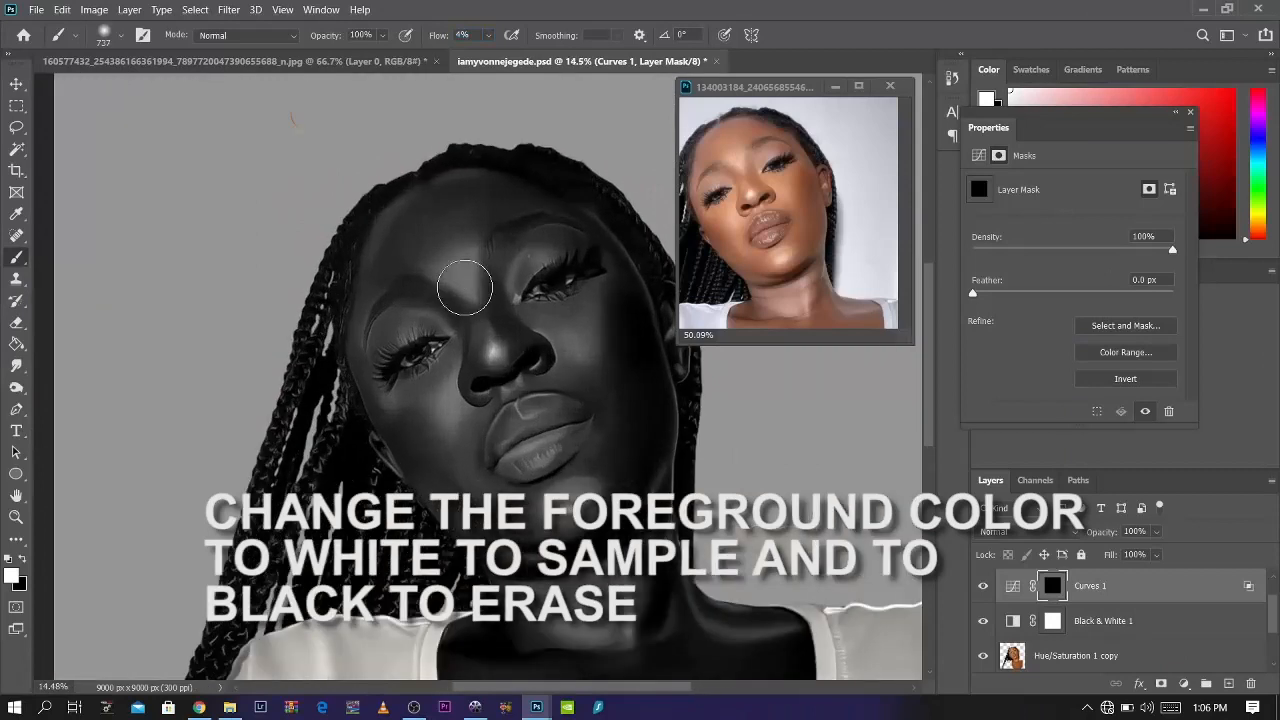
{"action": "left_click", "coordinate": [398, 235]}
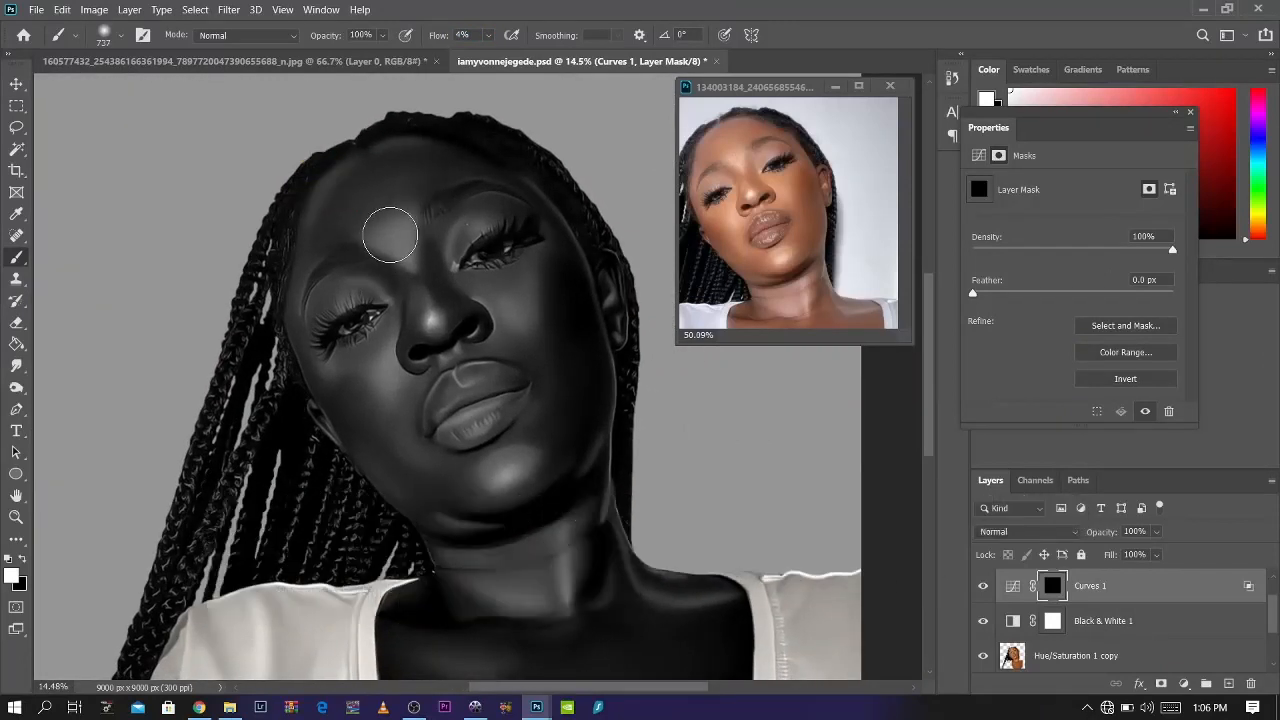
{"action": "left_click_drag", "start_coordinate": [398, 235], "coordinate": [400, 245]}
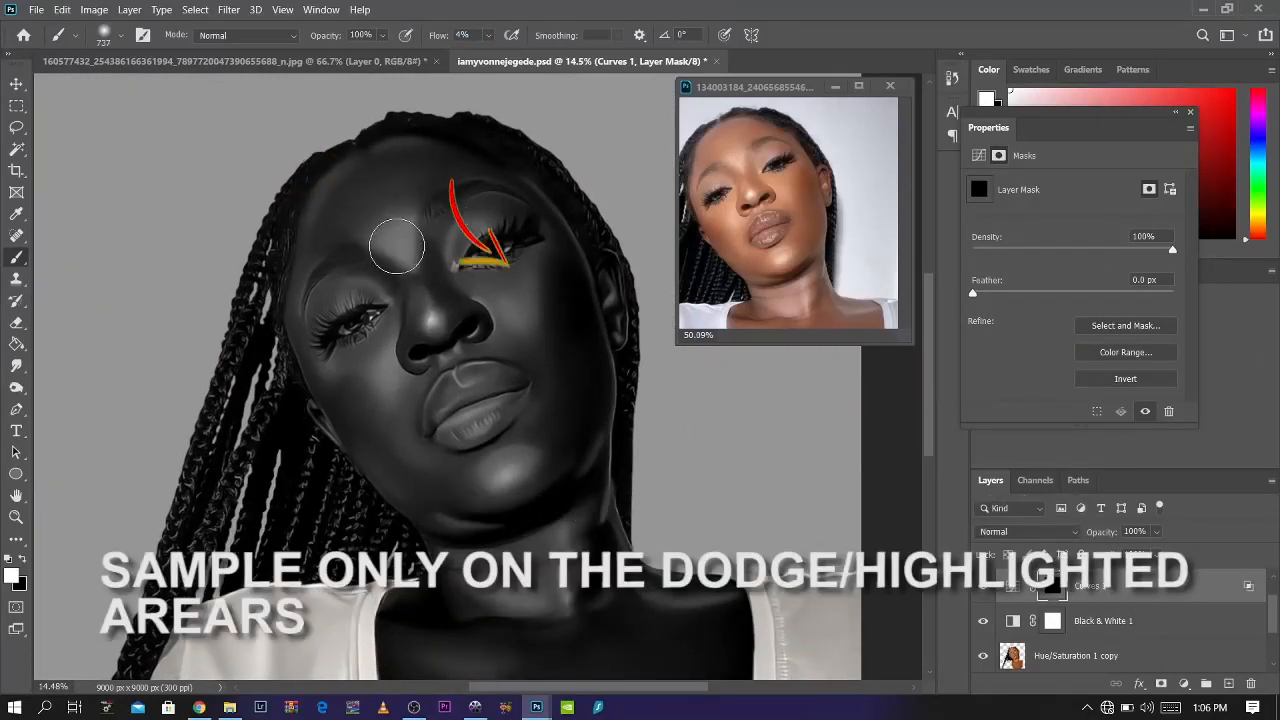
{"action": "mouse_move", "coordinate": [518, 293]}
{"action": "left_mouse_down"}
{"action": "mouse_move", "coordinate": [534, 280]}
{"action": "mouse_move", "coordinate": [520, 301]}
{"action": "left_mouse_up"}
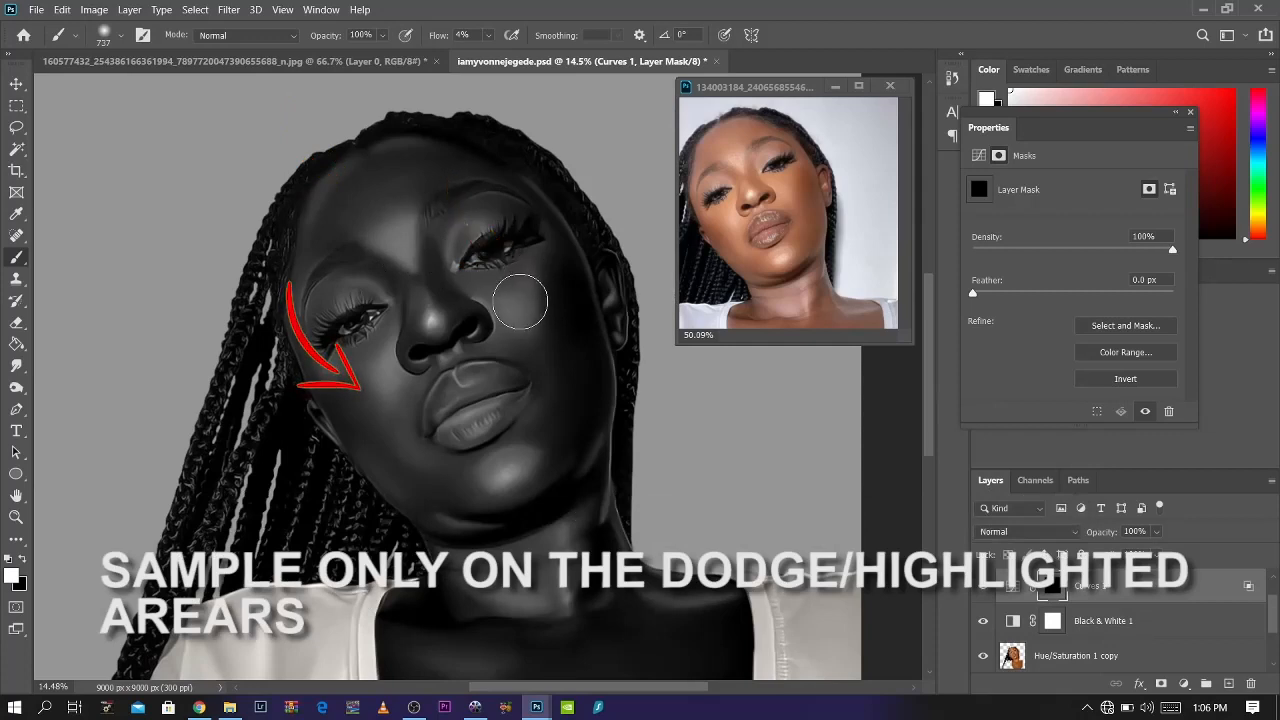
Step: Reduce the brush size and paint the highlights along the nose and around the eye on the Curves mask
{"action": "right_click", "coordinate": [412, 345], "text": "alt"}
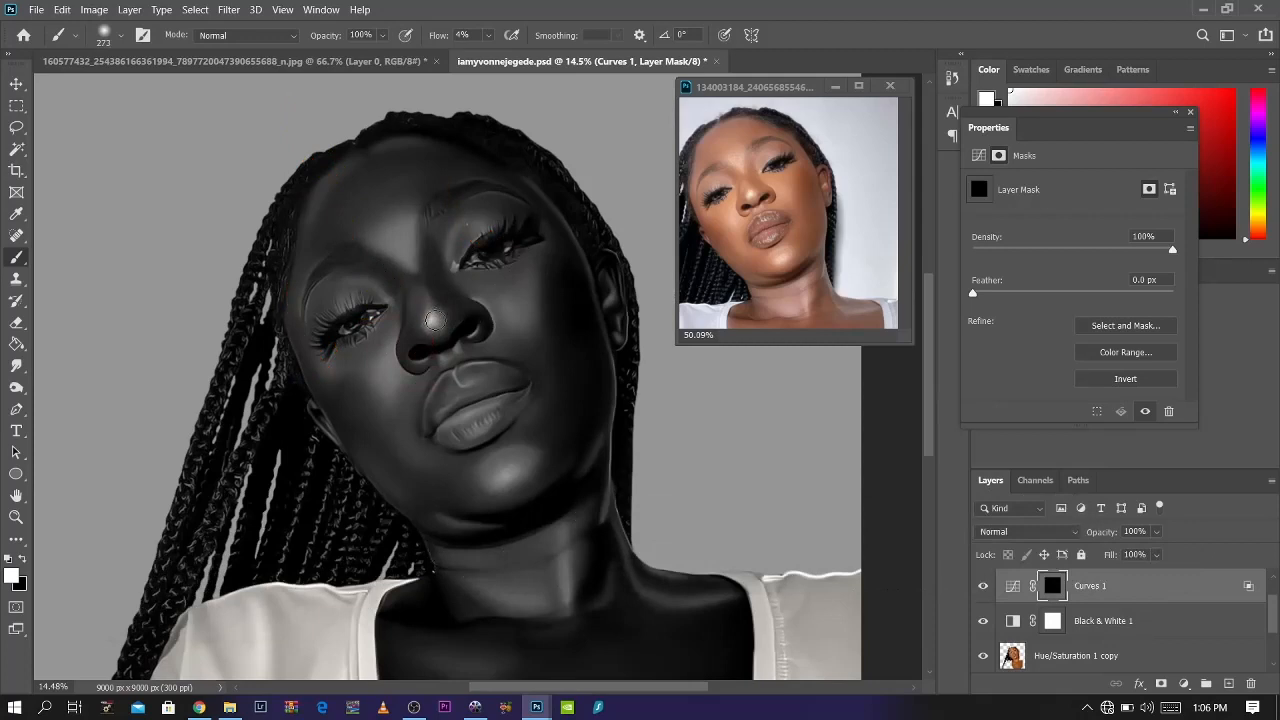
{"action": "right_click", "coordinate": [433, 317], "text": "alt"}
{"action": "right_click", "coordinate": [431, 320], "text": "alt"}
{"action": "right_click", "coordinate": [427, 318], "text": "alt"}
{"action": "mouse_move", "coordinate": [383, 299]}
{"action": "left_mouse_down"}
{"action": "mouse_move", "coordinate": [346, 277]}
{"action": "mouse_move", "coordinate": [381, 296]}
{"action": "mouse_move", "coordinate": [332, 311]}
{"action": "left_mouse_up"}
Step: Brighten the highlights around the lips, chin, jawline and side of the face, resizing the brush for each area
{"action": "right_click", "coordinate": [447, 364], "text": "alt"}
{"action": "right_click", "coordinate": [505, 465], "text": "alt"}
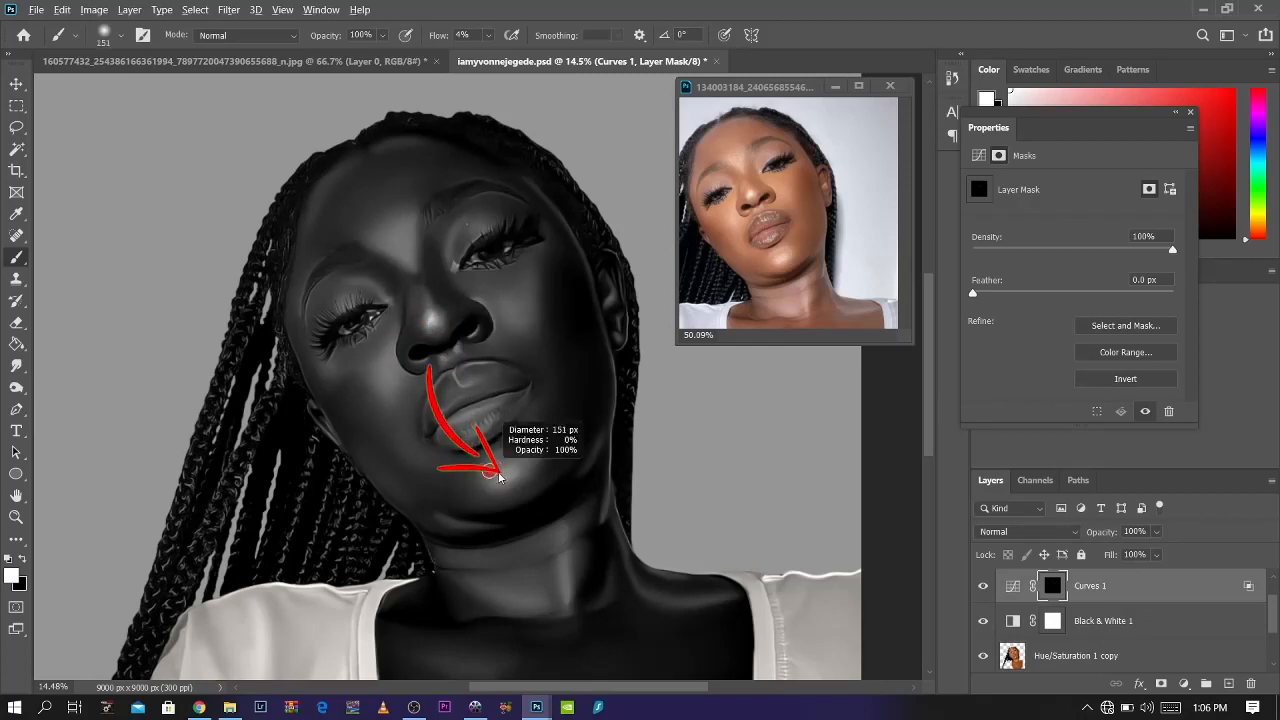
{"action": "right_click", "coordinate": [458, 528], "text": "alt"}
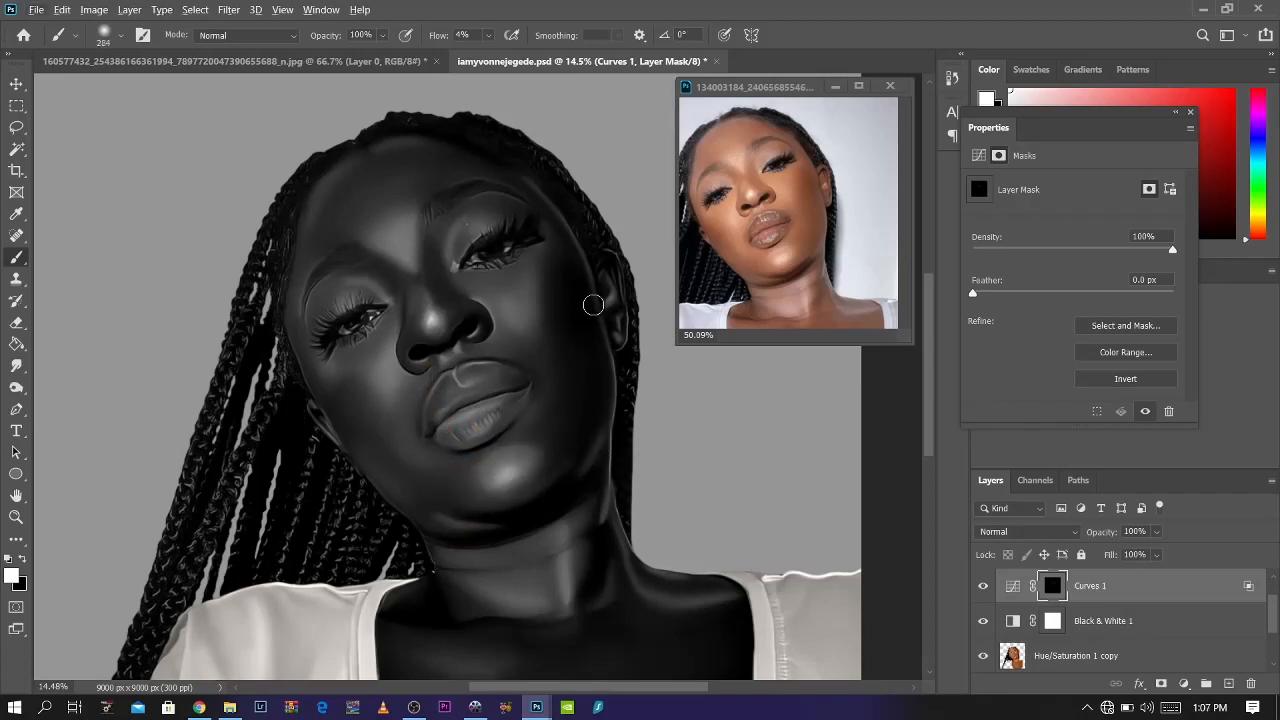
{"action": "right_click", "coordinate": [574, 257], "text": "alt"}
Step: Paint the neck, collarbone and chest highlights on the Curves mask, enlarging the brush for the chest
{"action": "right_click", "coordinate": [568, 586], "text": "alt"}
{"action": "left_click_drag", "start_coordinate": [566, 600], "coordinate": [506, 474]}
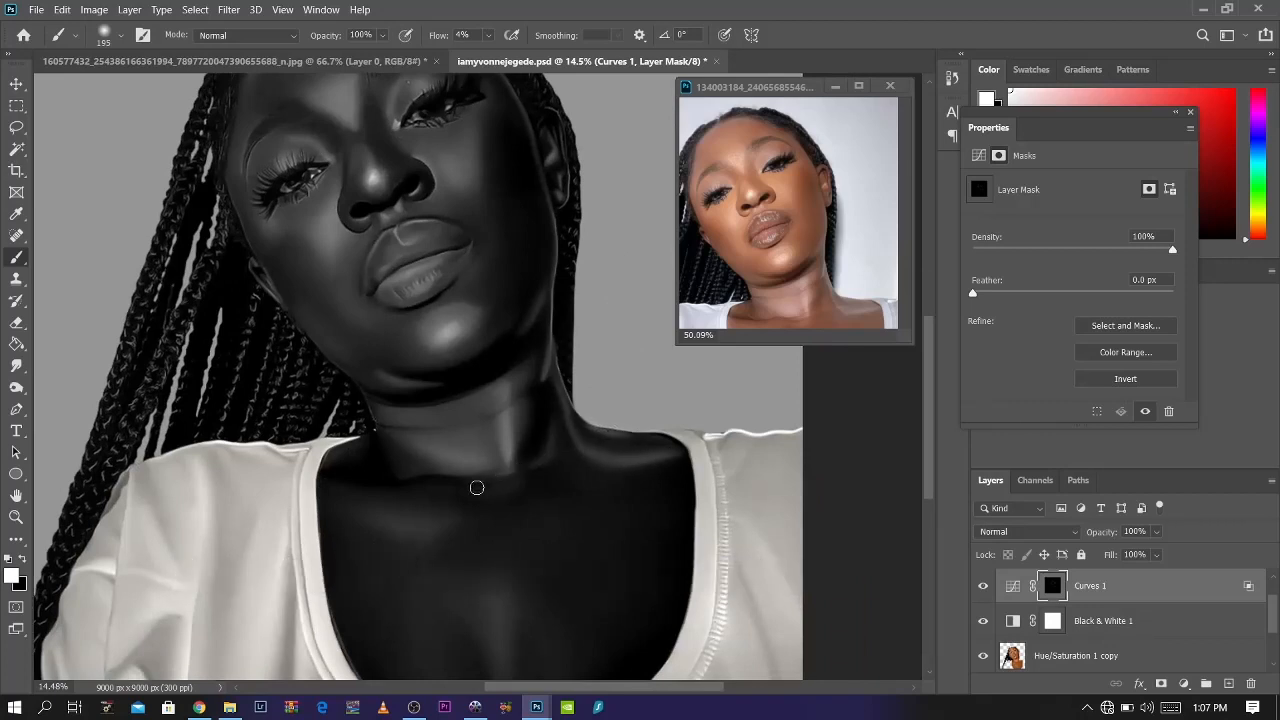
{"action": "right_click", "coordinate": [414, 509], "text": "alt"}
{"action": "left_click_drag", "start_coordinate": [436, 544], "coordinate": [342, 392]}
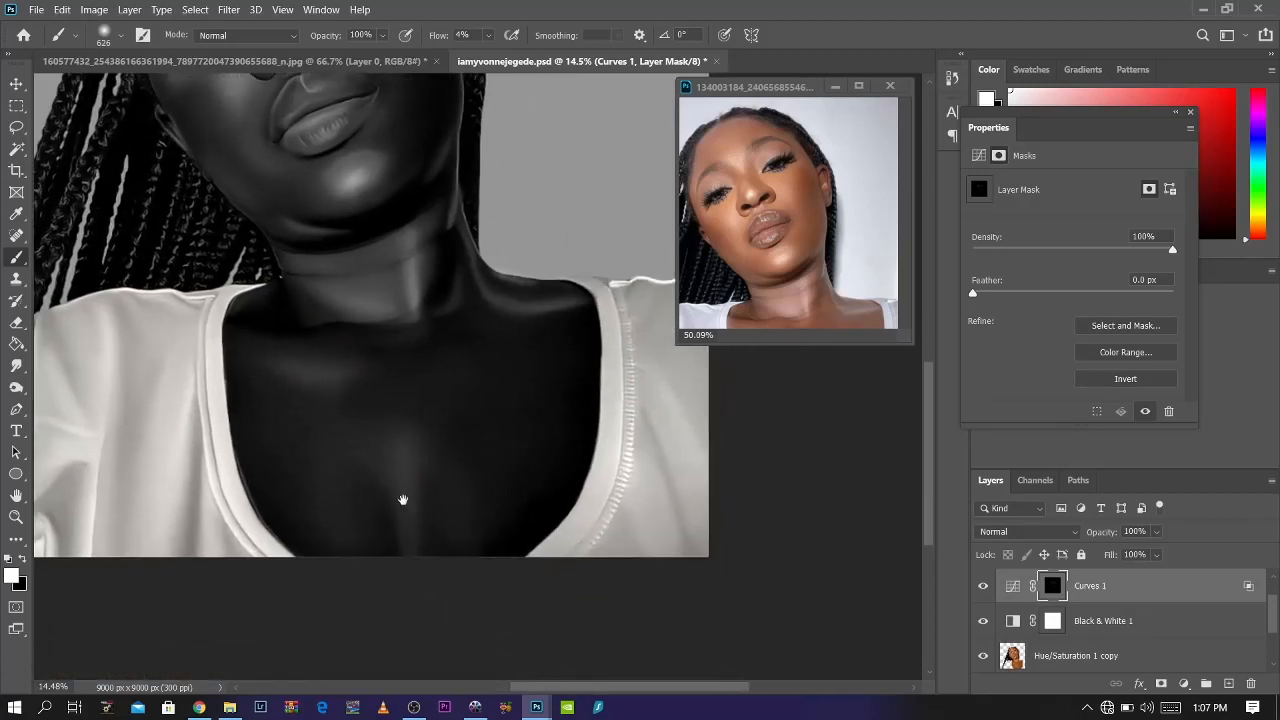
{"action": "right_click", "coordinate": [329, 503], "text": "alt"}
{"action": "scroll", "coordinate": [381, 452], "scroll_direction": "down", "scroll_amount": 4}
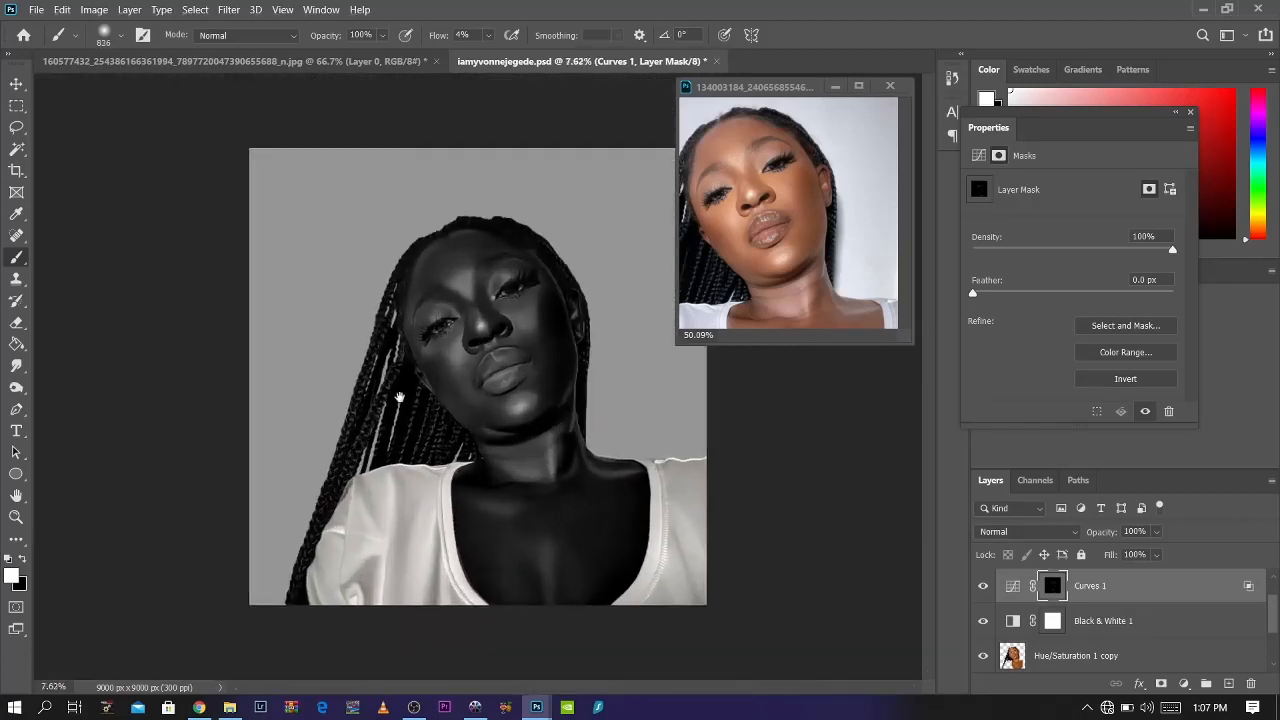
Step: Hide the Black & White layer and toggle the Curves layer's visibility to compare the painted highlights in colour
{"action": "scroll", "coordinate": [485, 441], "scroll_direction": "up", "scroll_amount": 3}
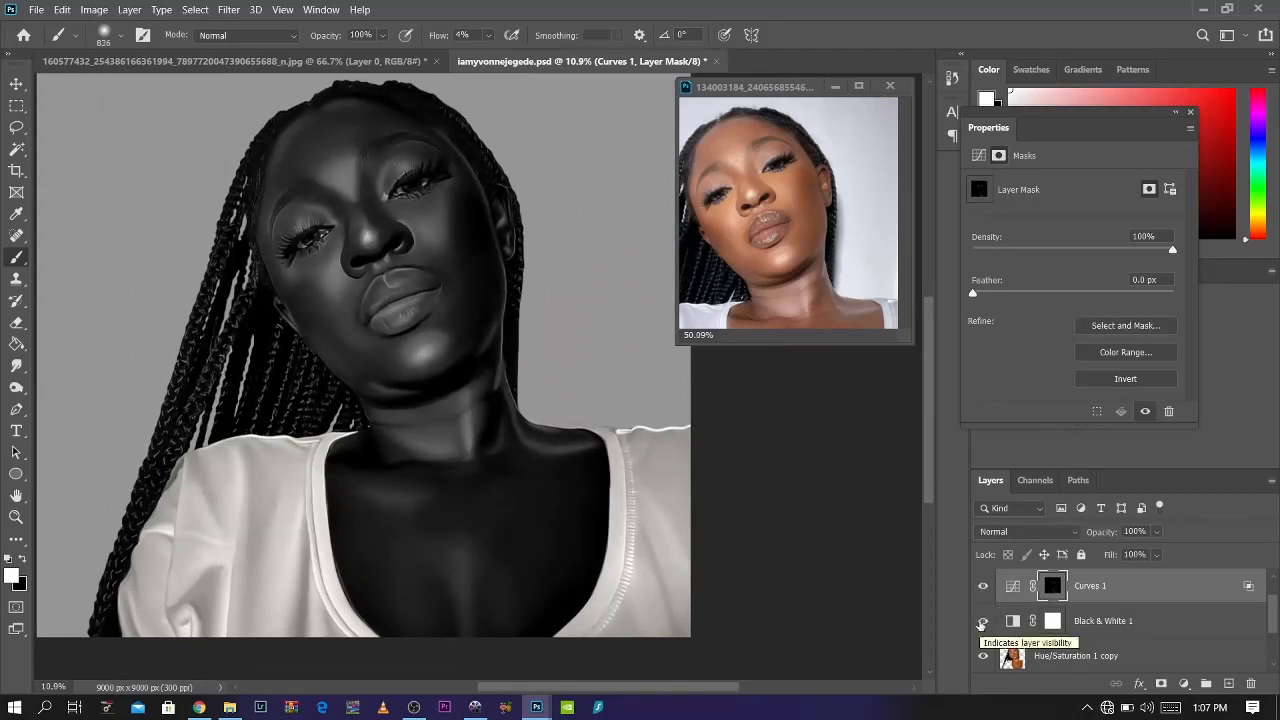
{"action": "left_click", "coordinate": [981, 622]}
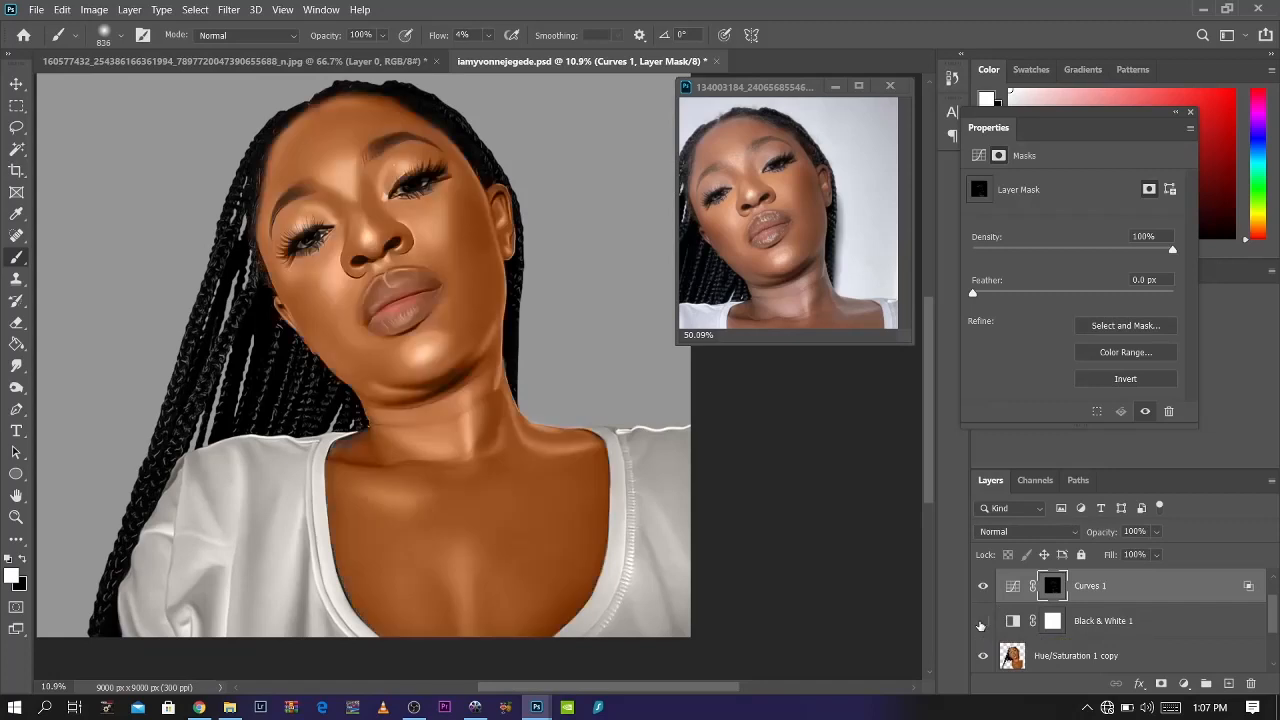
{"action": "left_click", "coordinate": [981, 622]}
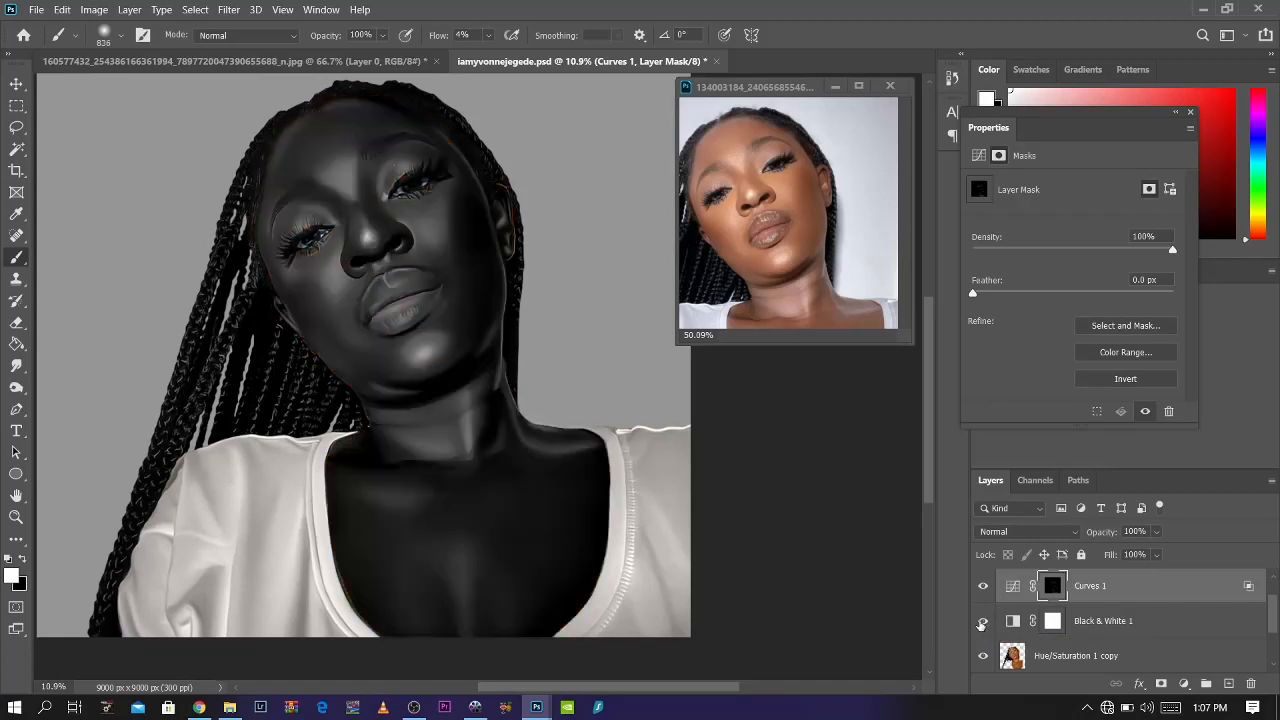
{"action": "left_click", "coordinate": [983, 587]}
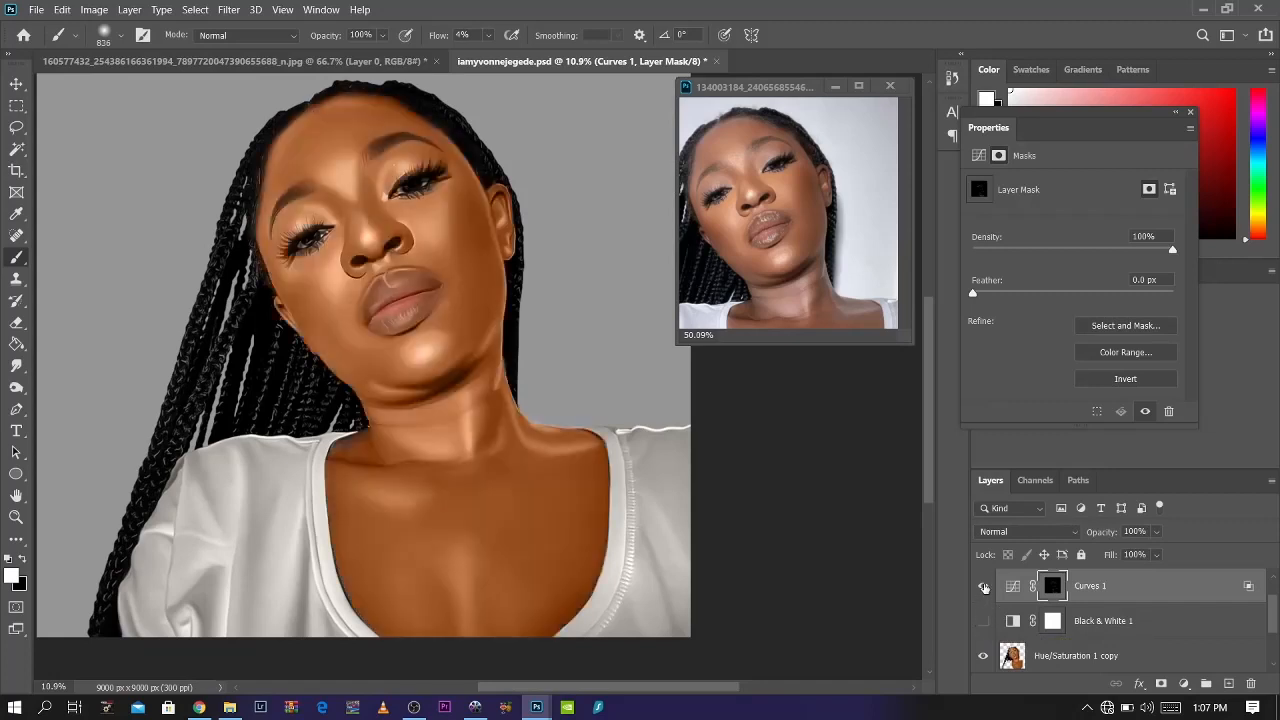
Step: Compare the portrait with and without the Curves highlights, and check the whole image against the reference photo
{"action": "left_click", "coordinate": [983, 587]}
{"action": "left_click", "coordinate": [983, 587]}
{"action": "key", "text": "ctrl+minus"}
{"action": "key", "text": "ctrl+minus"}
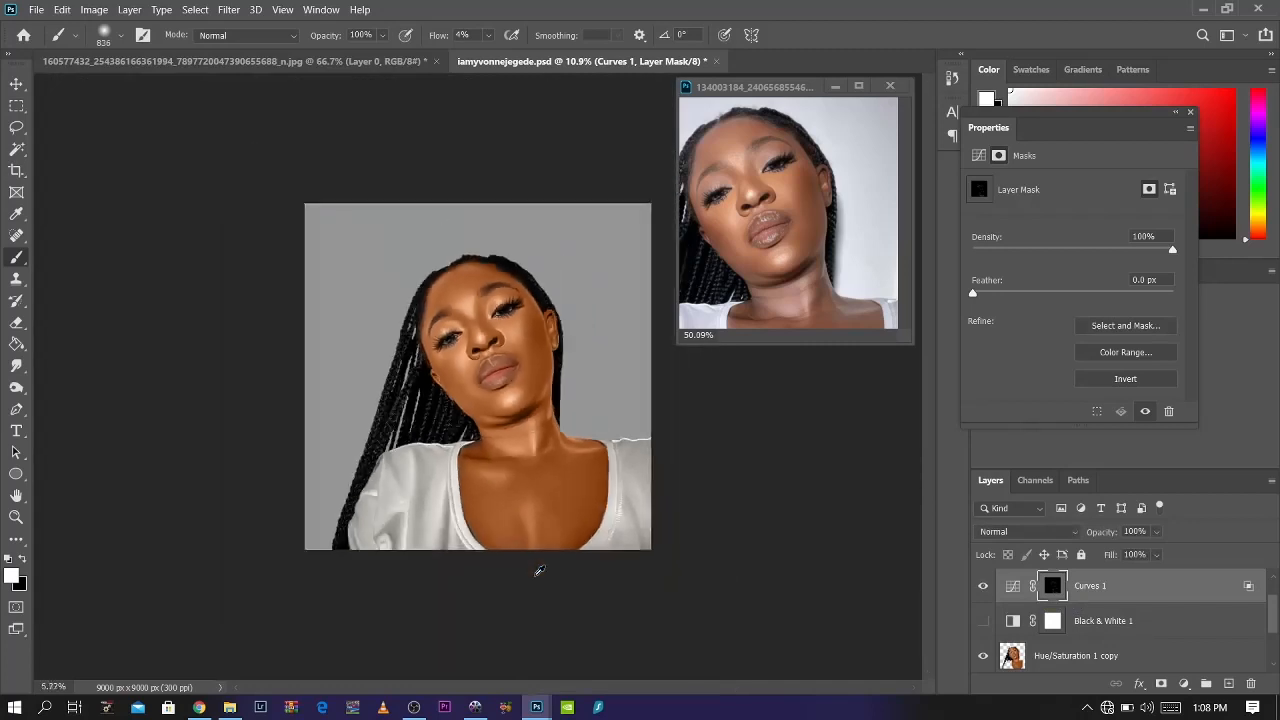
{"action": "key", "text": "ctrl+plus"}
{"action": "key", "text": "ctrl+plus"}
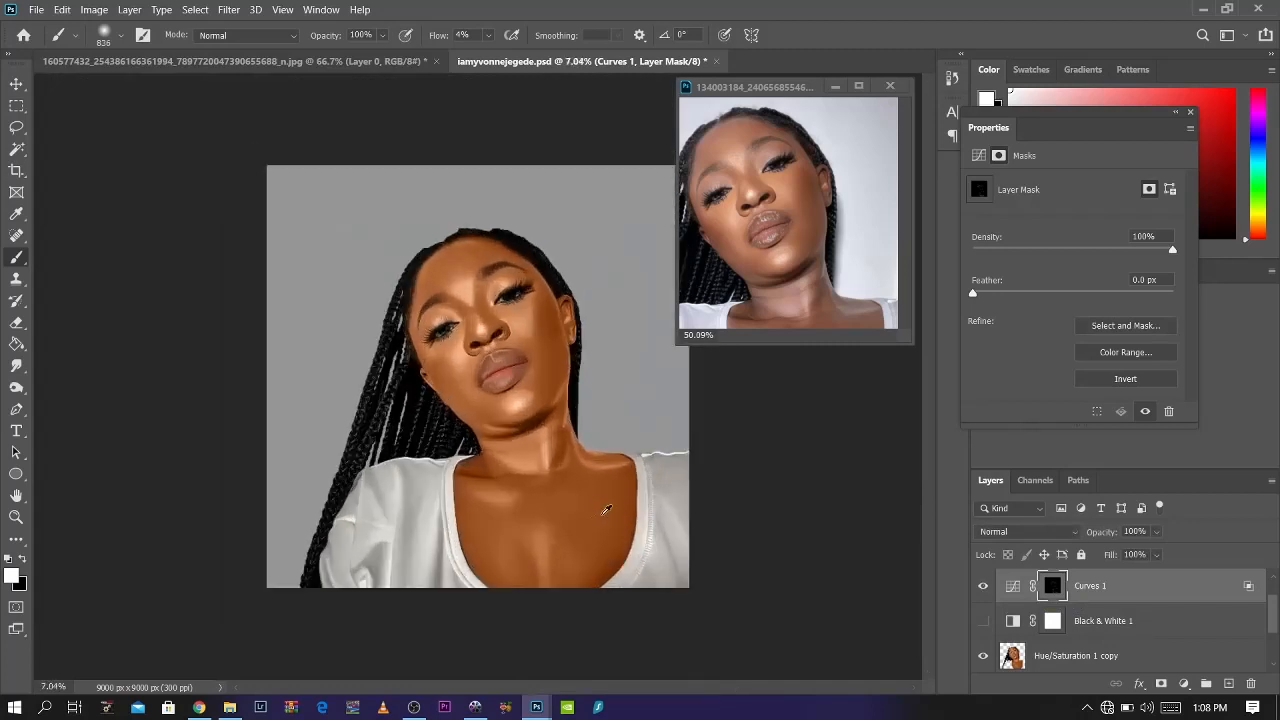
{"action": "key", "text": "ctrl+plus"}
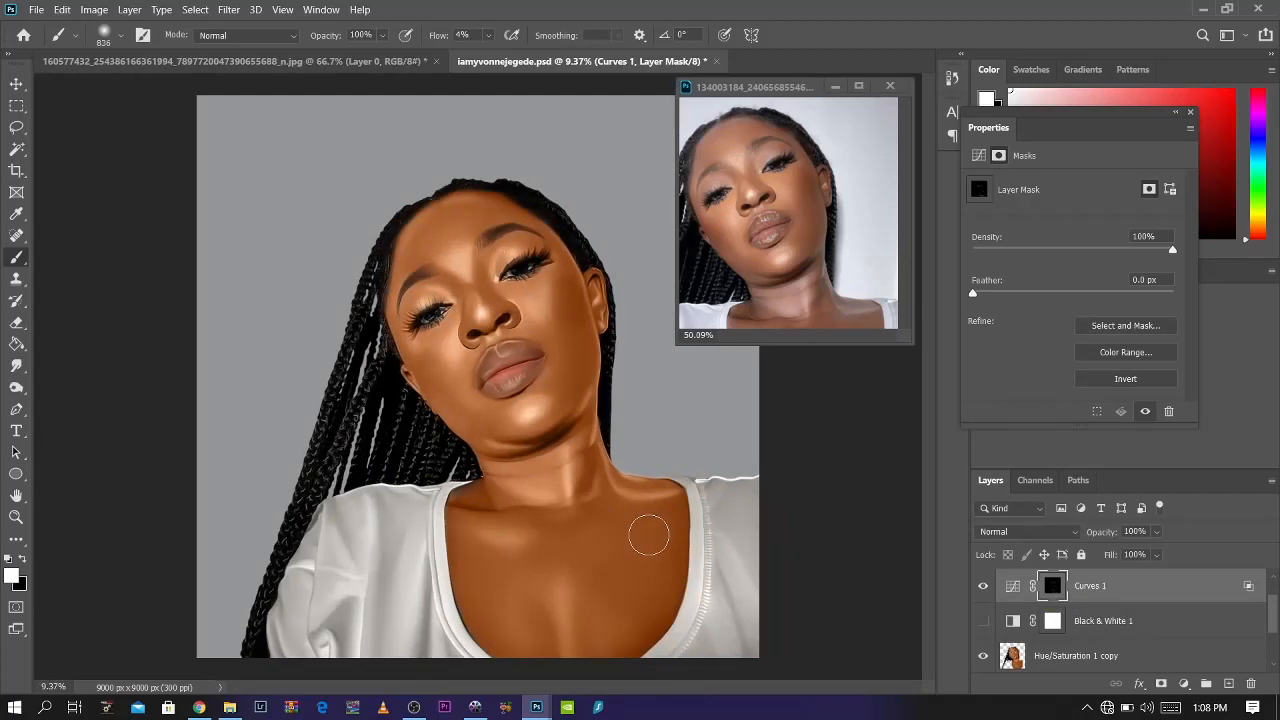
Step: Delete the Black & White layer and merge the Curves highlights into the Hue/Saturation 1 copy layer
{"action": "left_click", "coordinate": [1156, 620]}
{"action": "key", "text": "Delete"}
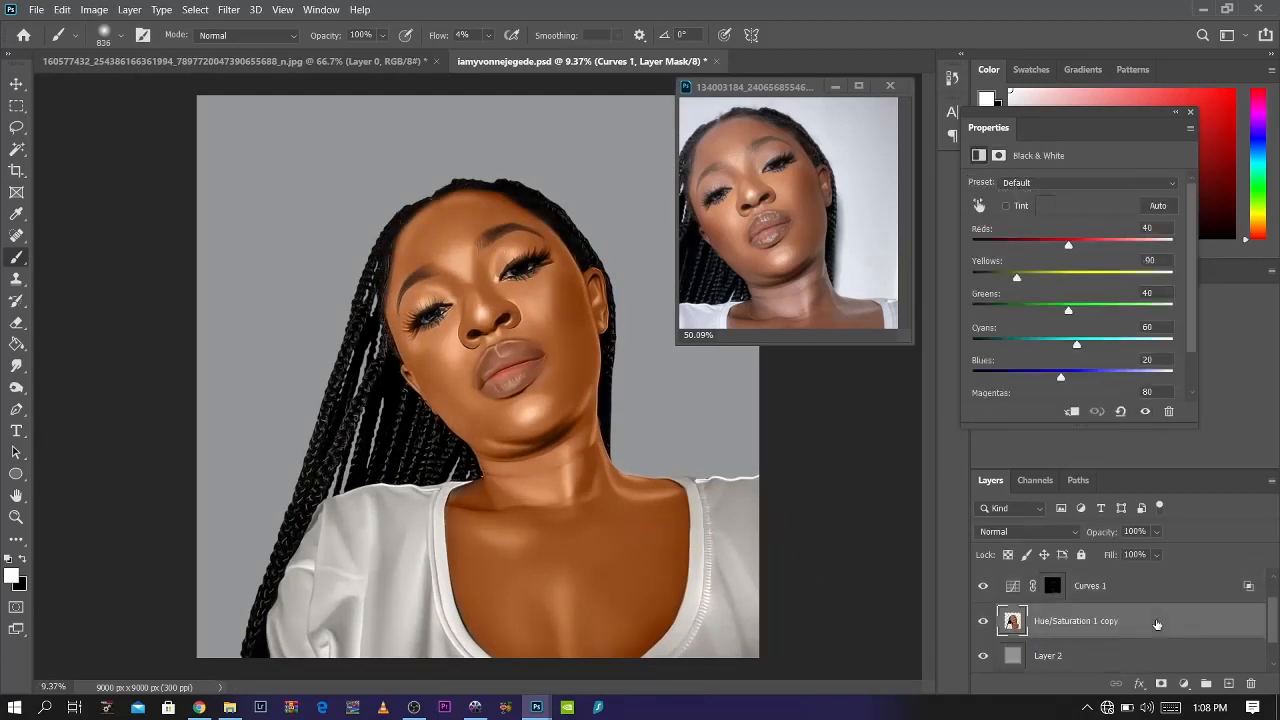
{"action": "left_click", "coordinate": [1144, 590]}
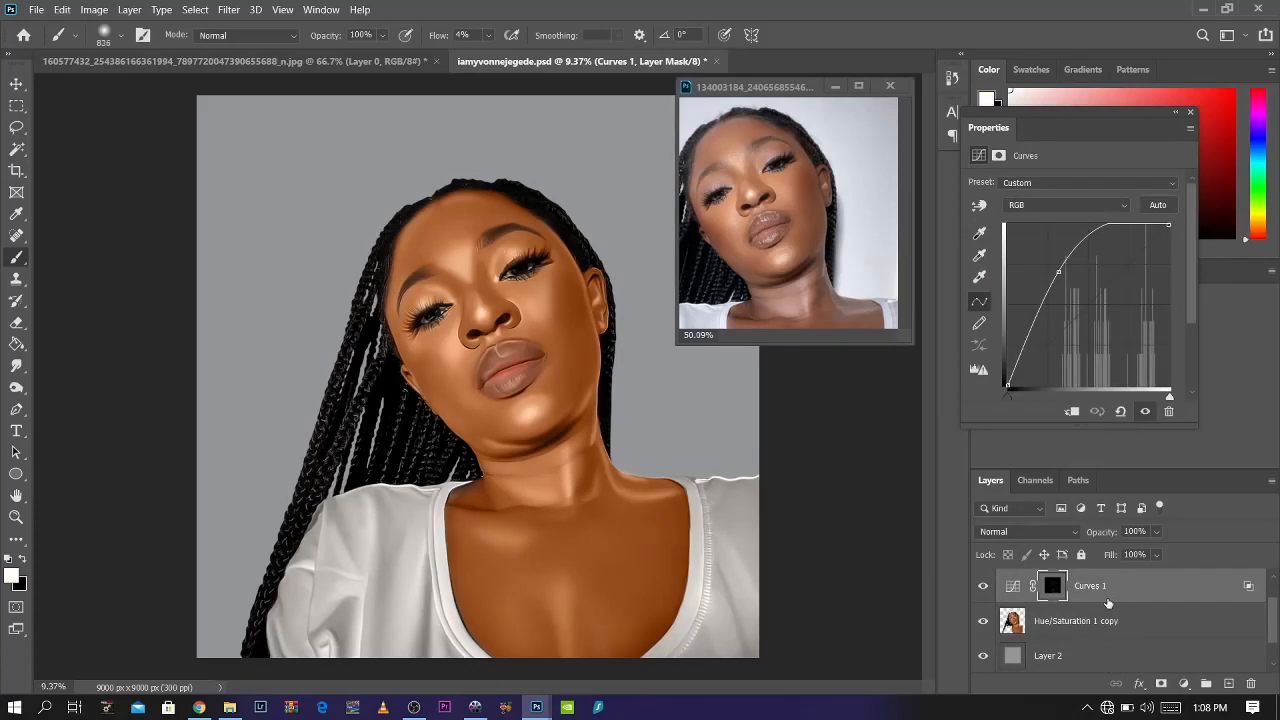
{"action": "key", "text": "Delete"}
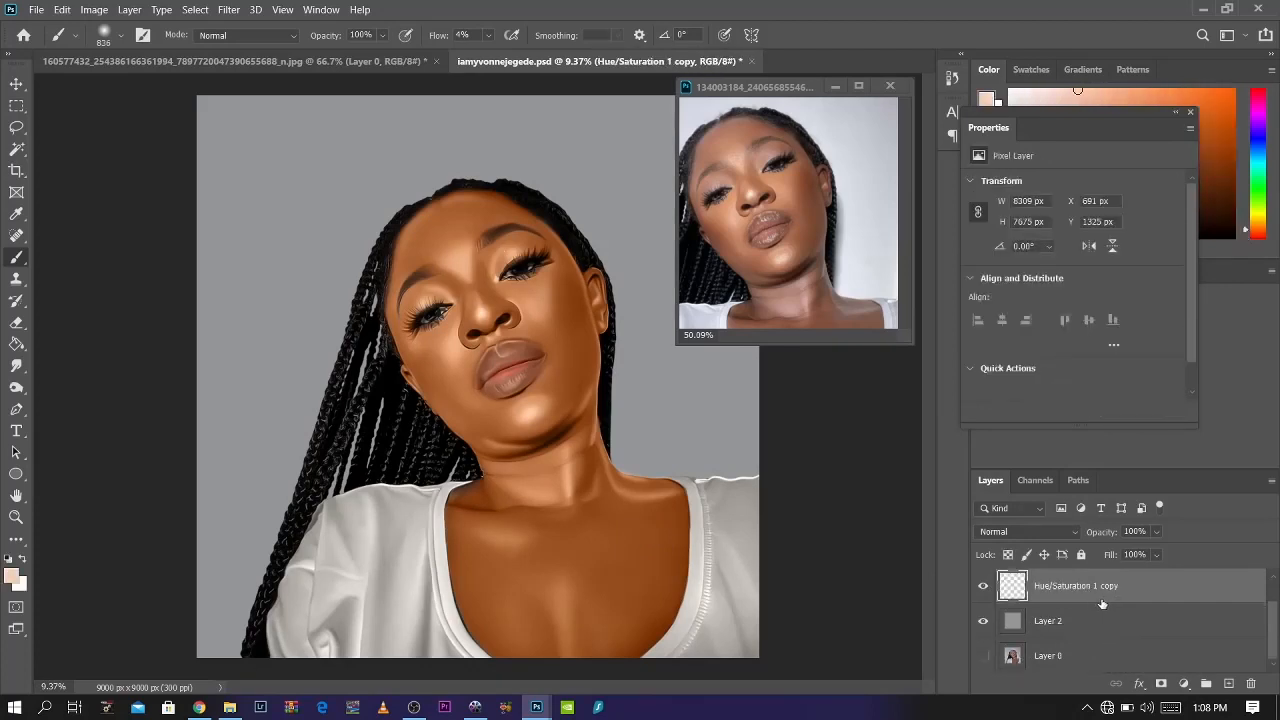
Step: Add a new Curves adjustment above Hue/Saturation 1 copy and lower the curve's midpoint to darken the portrait
{"action": "left_click", "coordinate": [1183, 683]}
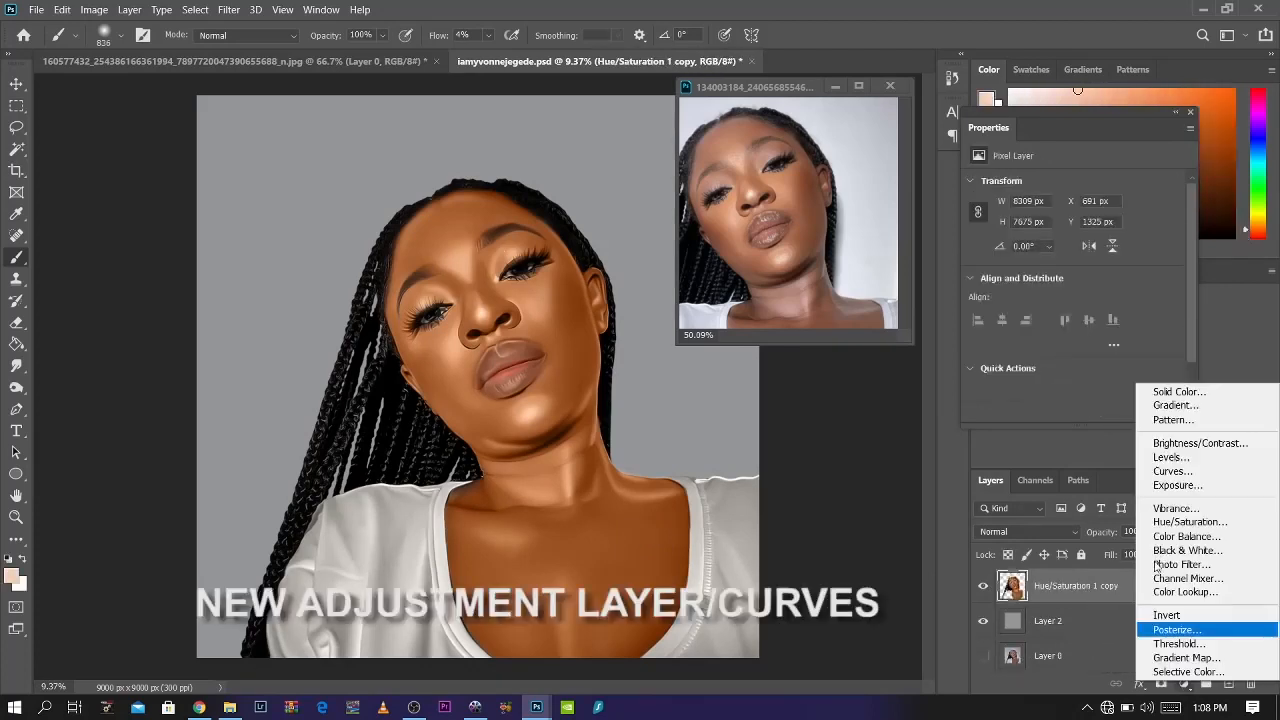
{"action": "left_click", "coordinate": [1170, 471]}
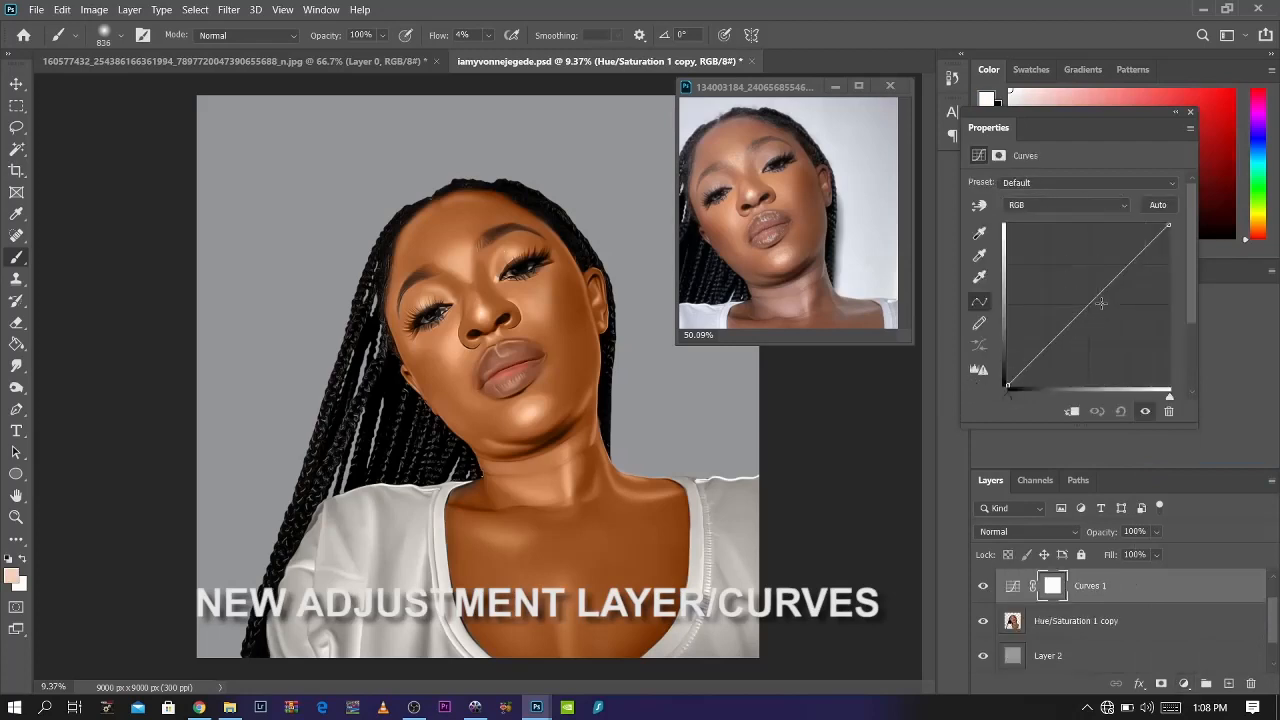
{"action": "left_click_drag", "start_coordinate": [1092, 303], "coordinate": [1102, 326]}
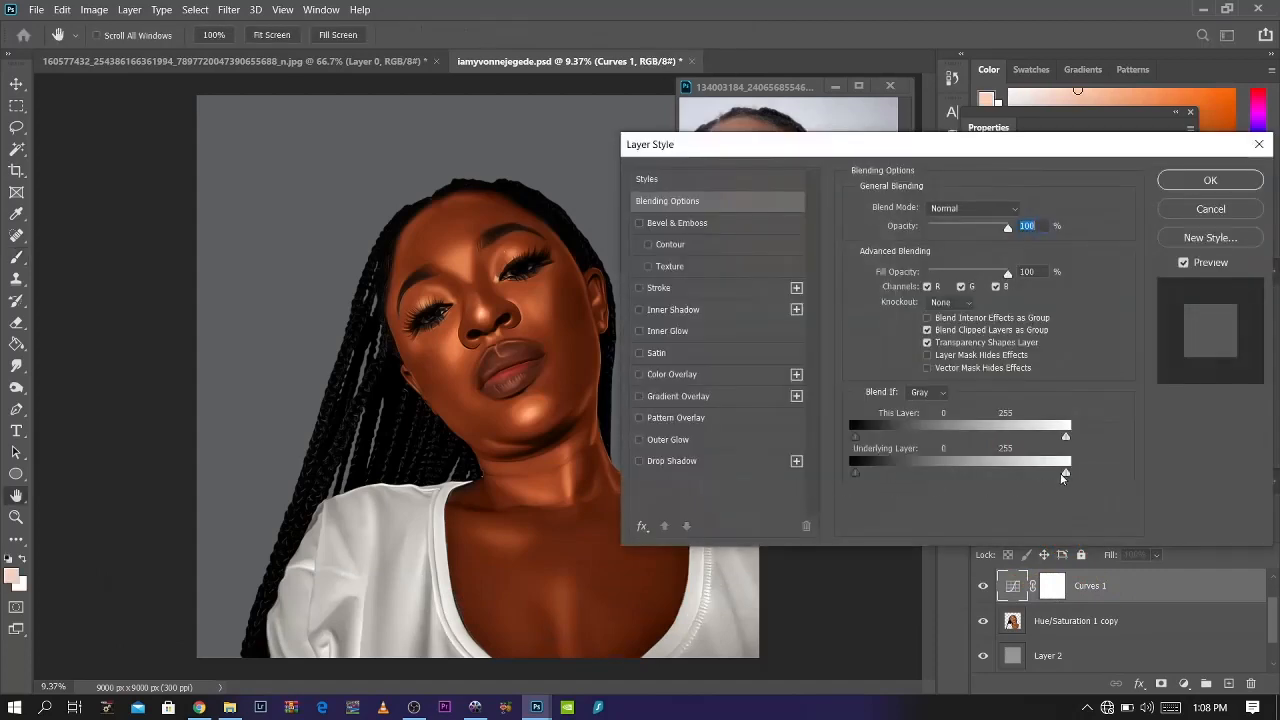
Step: Split the Curves layer's Blend If highlight slider for the underlying layer to about 49 / 227 and apply the blending options
{"action": "left_click_drag", "start_coordinate": [1065, 476], "coordinate": [963, 475]}
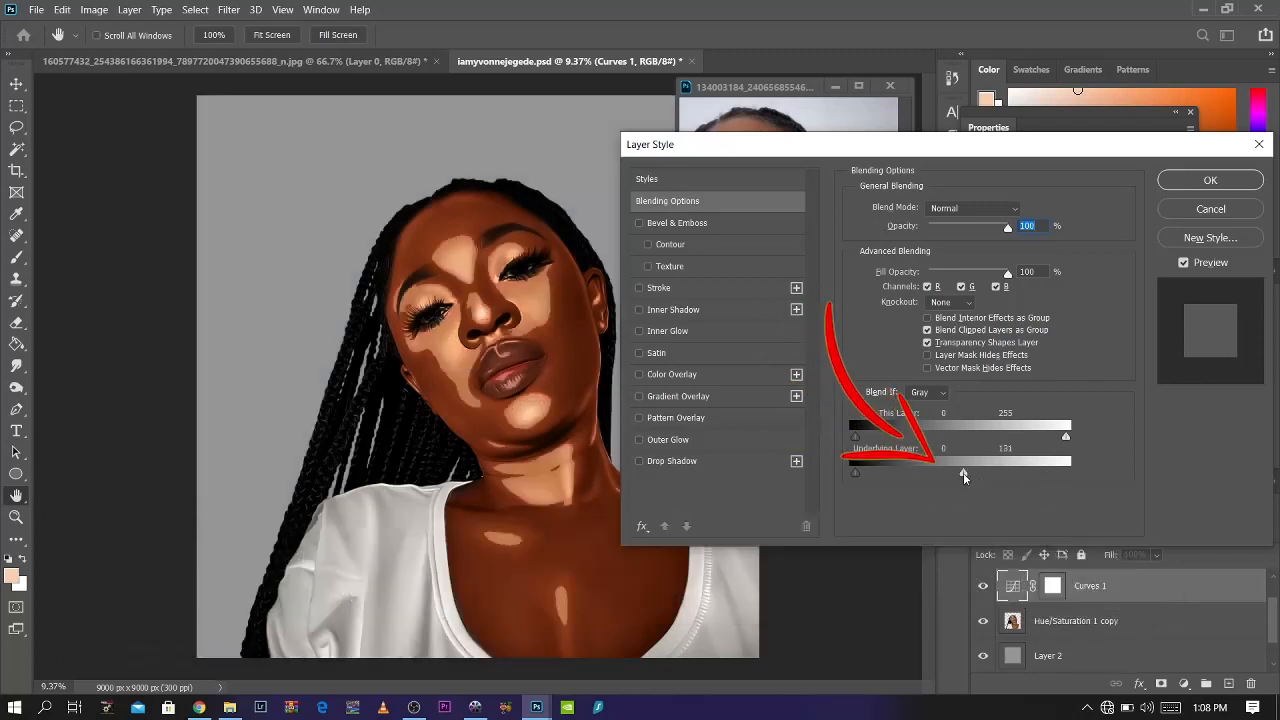
{"action": "left_click_drag", "start_coordinate": [964, 473], "coordinate": [1045, 474]}
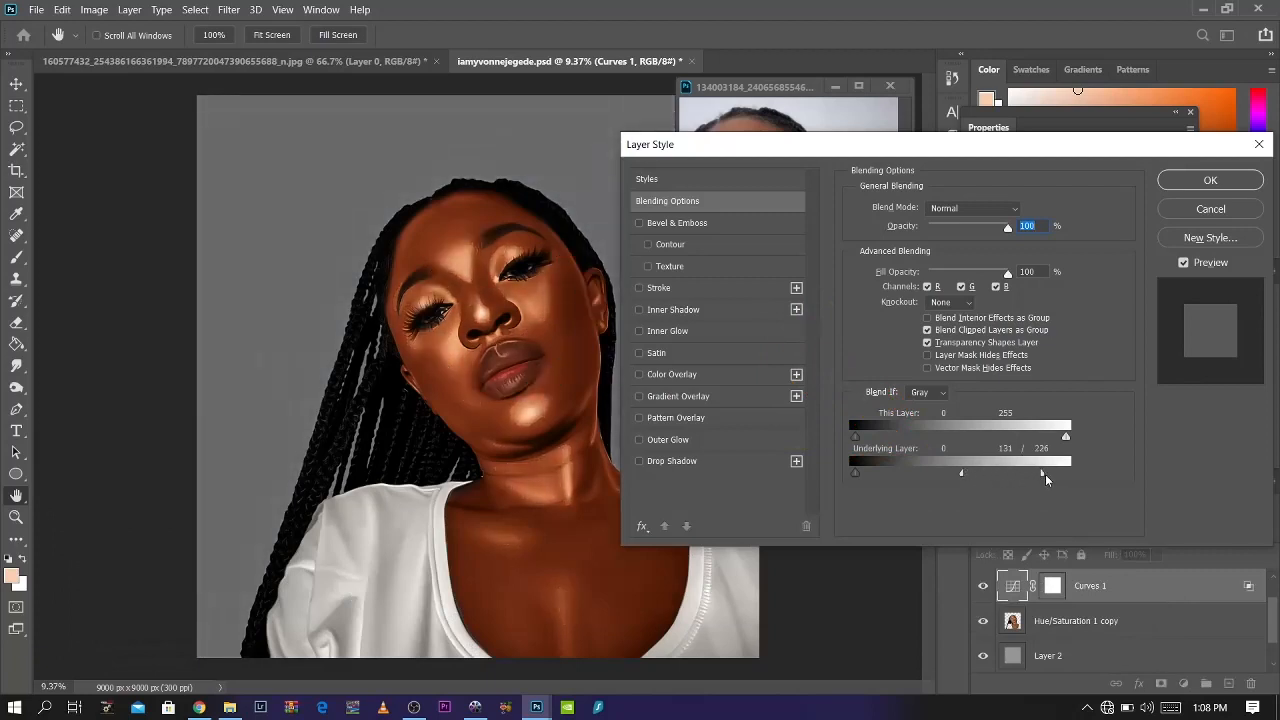
{"action": "left_click_drag", "start_coordinate": [964, 471], "coordinate": [914, 475]}
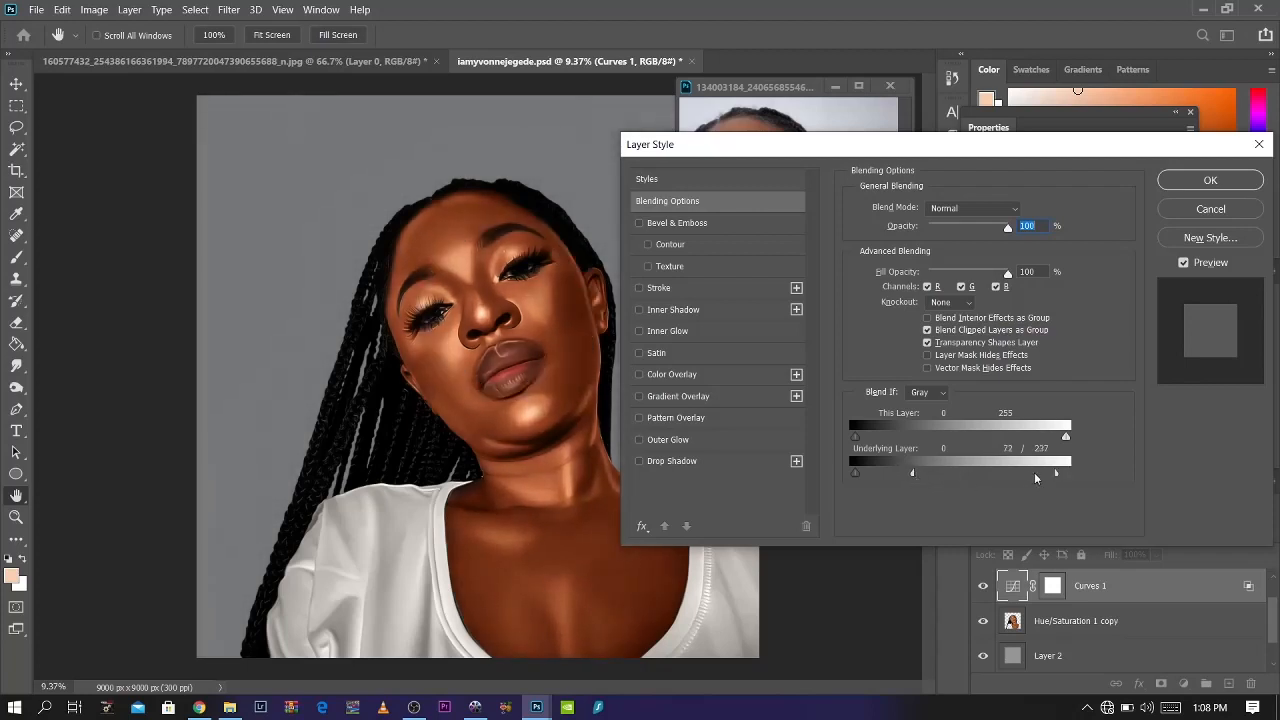
{"action": "left_click_drag", "start_coordinate": [1031, 477], "coordinate": [1042, 480]}
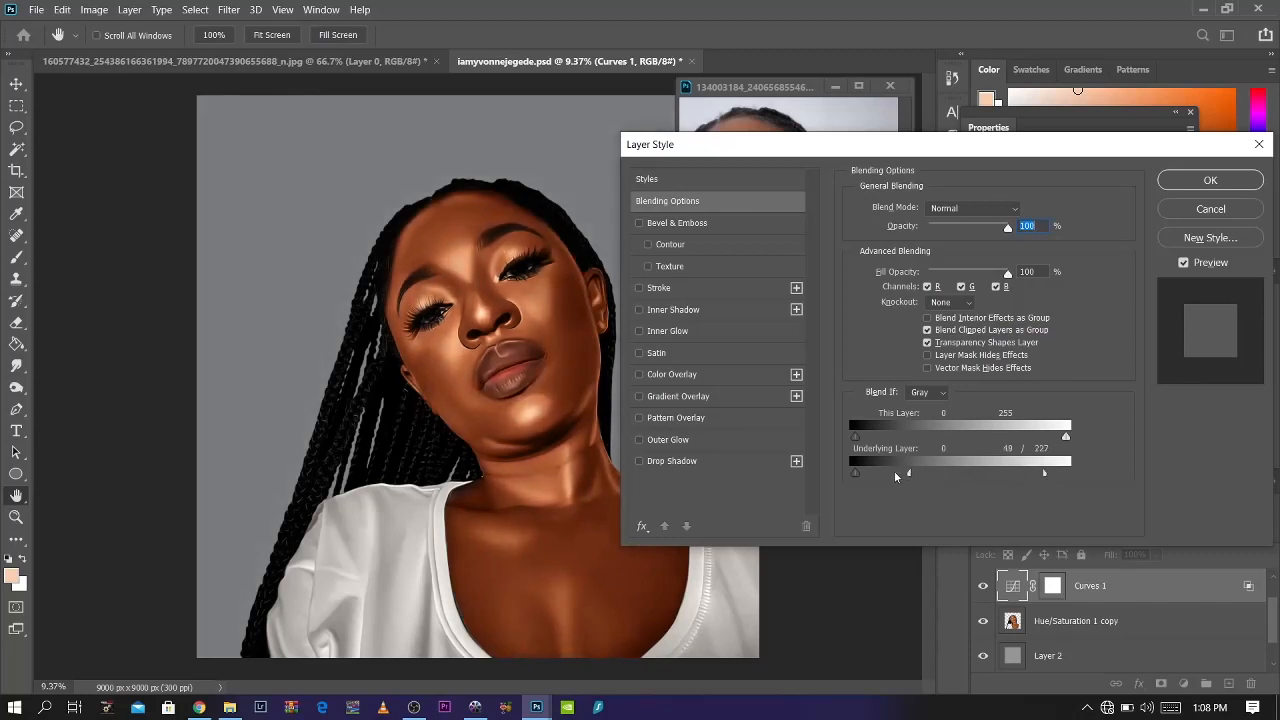
{"action": "left_click_drag", "start_coordinate": [908, 473], "coordinate": [891, 473]}
{"action": "left_click", "coordinate": [1205, 180]}
Step: Invert the Curves mask to black and paint shadows over the cheek and eyelid with a soft white brush
{"action": "left_click", "coordinate": [1054, 587]}
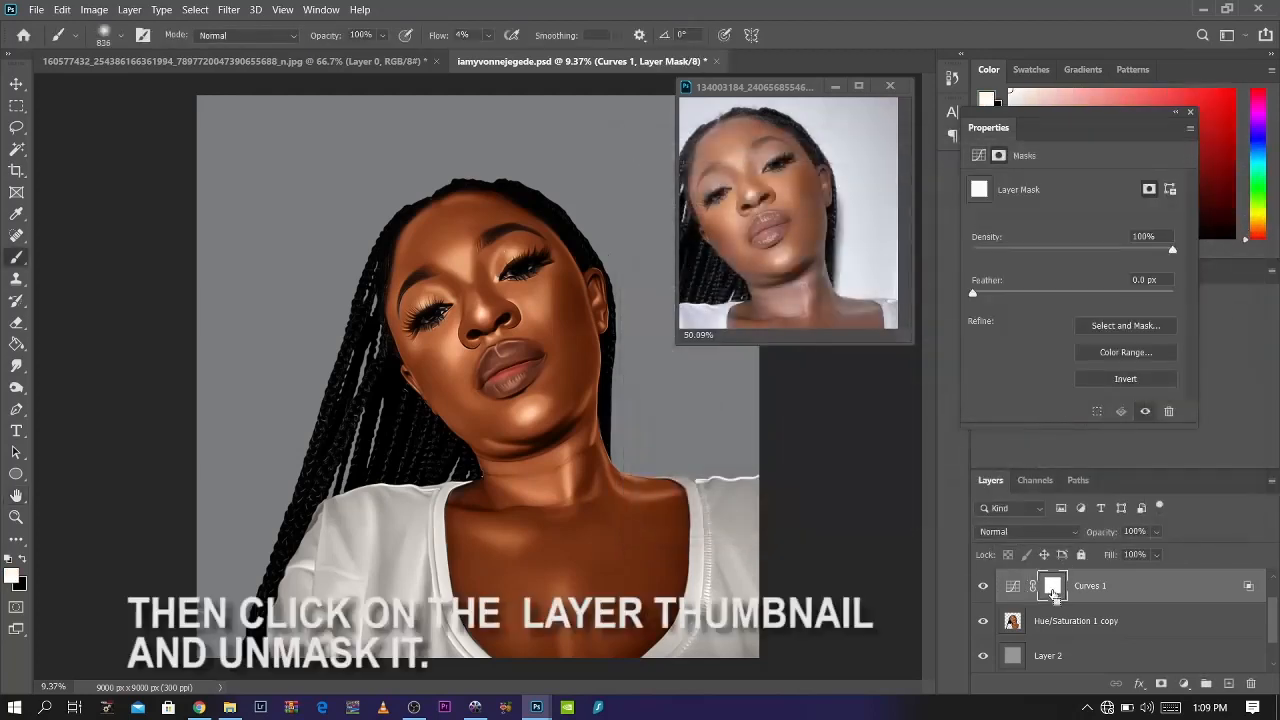
{"action": "key", "text": "ctrl+i"}
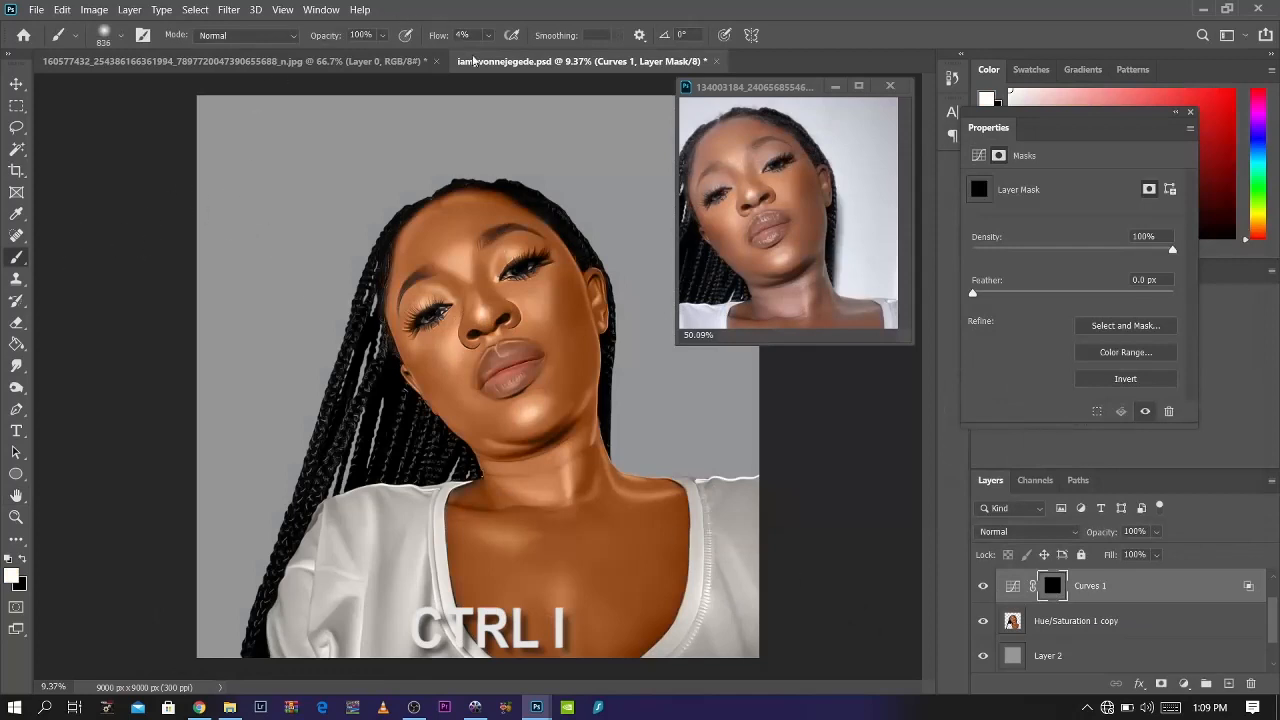
{"action": "scroll", "coordinate": [352, 341], "scroll_direction": "up", "scroll_amount": 3}
{"action": "mouse_move", "coordinate": [352, 341]}
{"action": "left_mouse_down"}
{"action": "mouse_move", "coordinate": [257, 321]}
{"action": "mouse_move", "coordinate": [286, 309]}
{"action": "mouse_move", "coordinate": [263, 268]}
{"action": "left_mouse_up"}
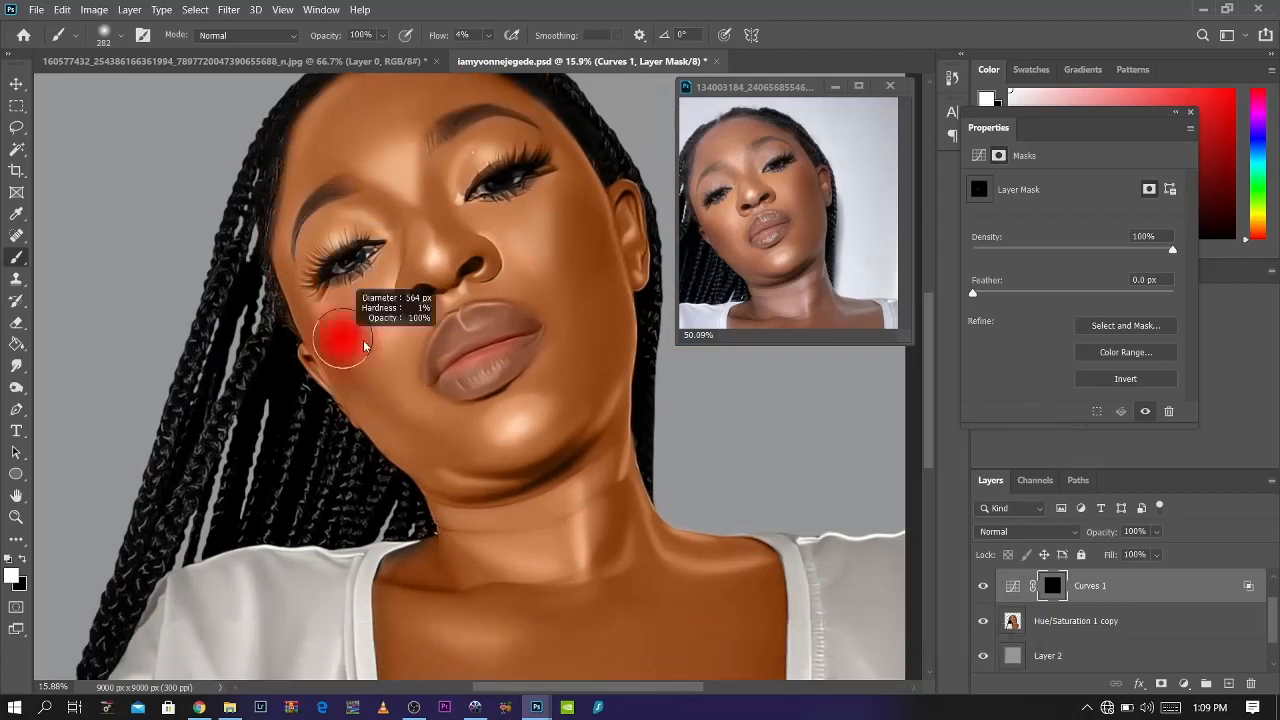
{"action": "mouse_move", "coordinate": [325, 350]}
{"action": "left_mouse_down"}
{"action": "mouse_move", "coordinate": [430, 350]}
{"action": "mouse_move", "coordinate": [320, 346]}
{"action": "left_mouse_up"}
{"action": "left_click_drag", "start_coordinate": [329, 237], "coordinate": [333, 225]}
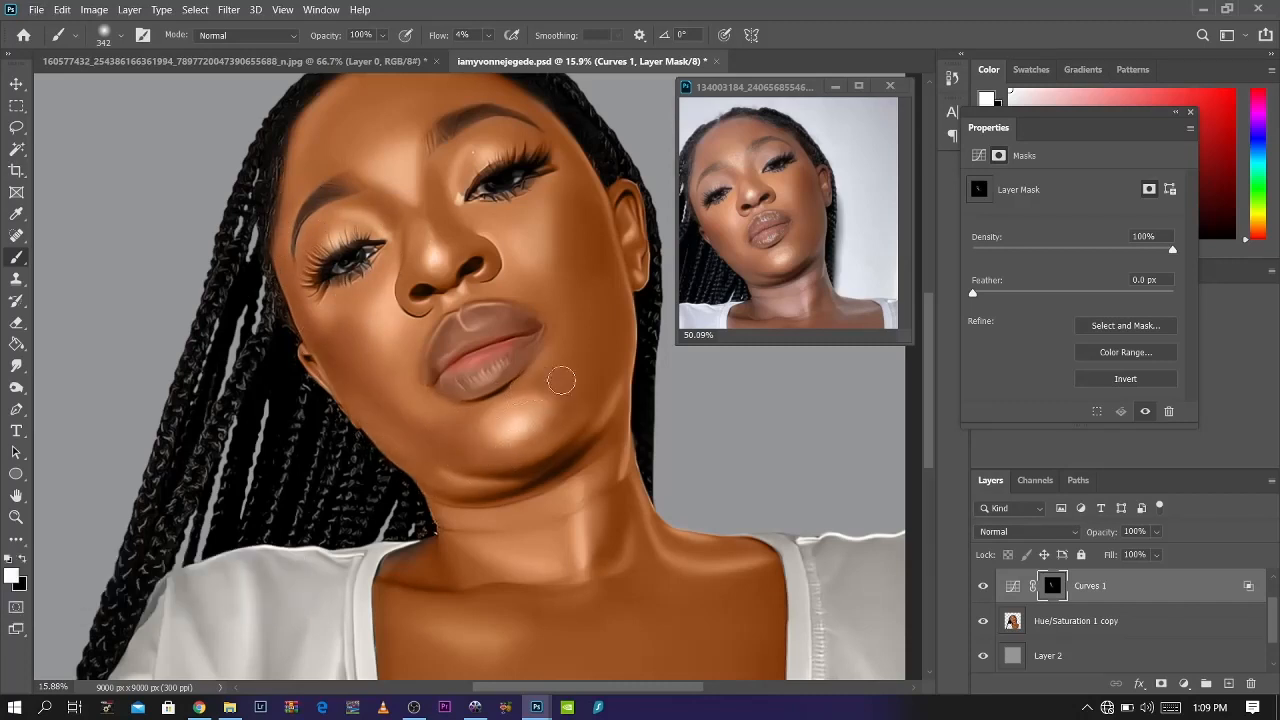
Step: Paint shadows around the nose and lips, the other cheek and the jawline on the Curves mask, resizing the brush as needed
{"action": "key", "text": "bracketright"}
{"action": "key", "text": "bracketright"}
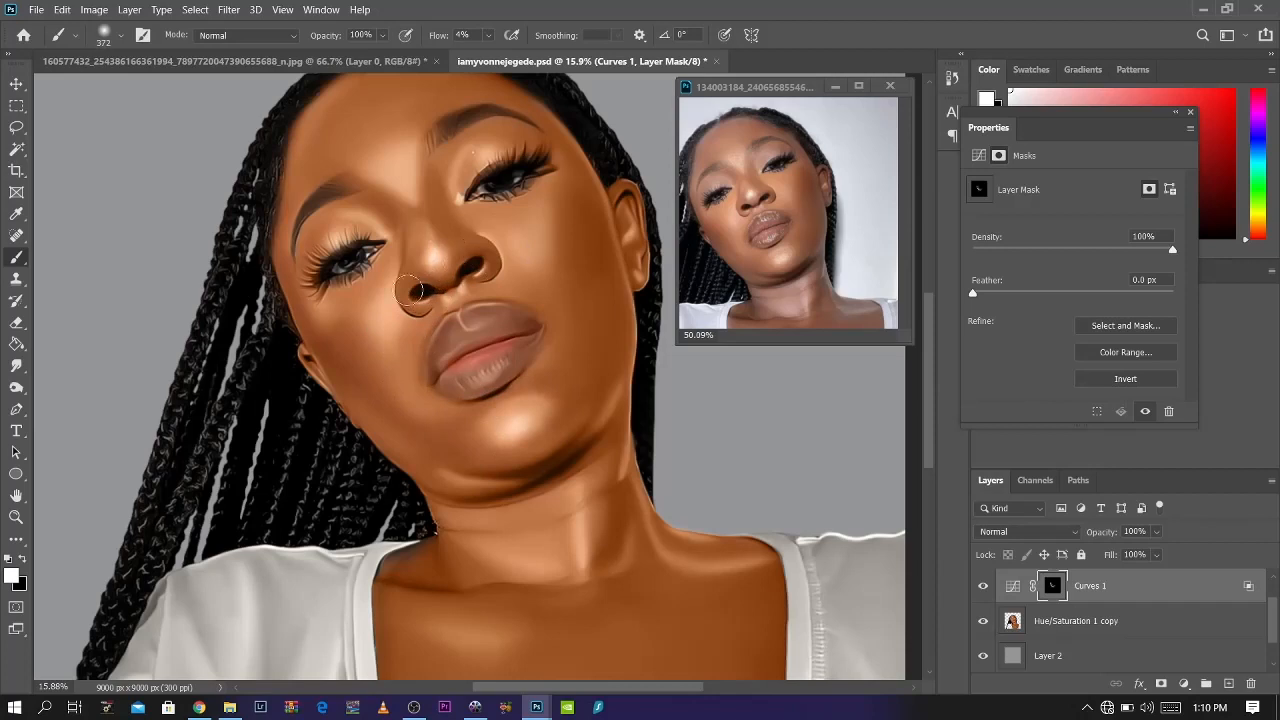
{"action": "left_click_drag", "start_coordinate": [484, 297], "coordinate": [504, 336]}
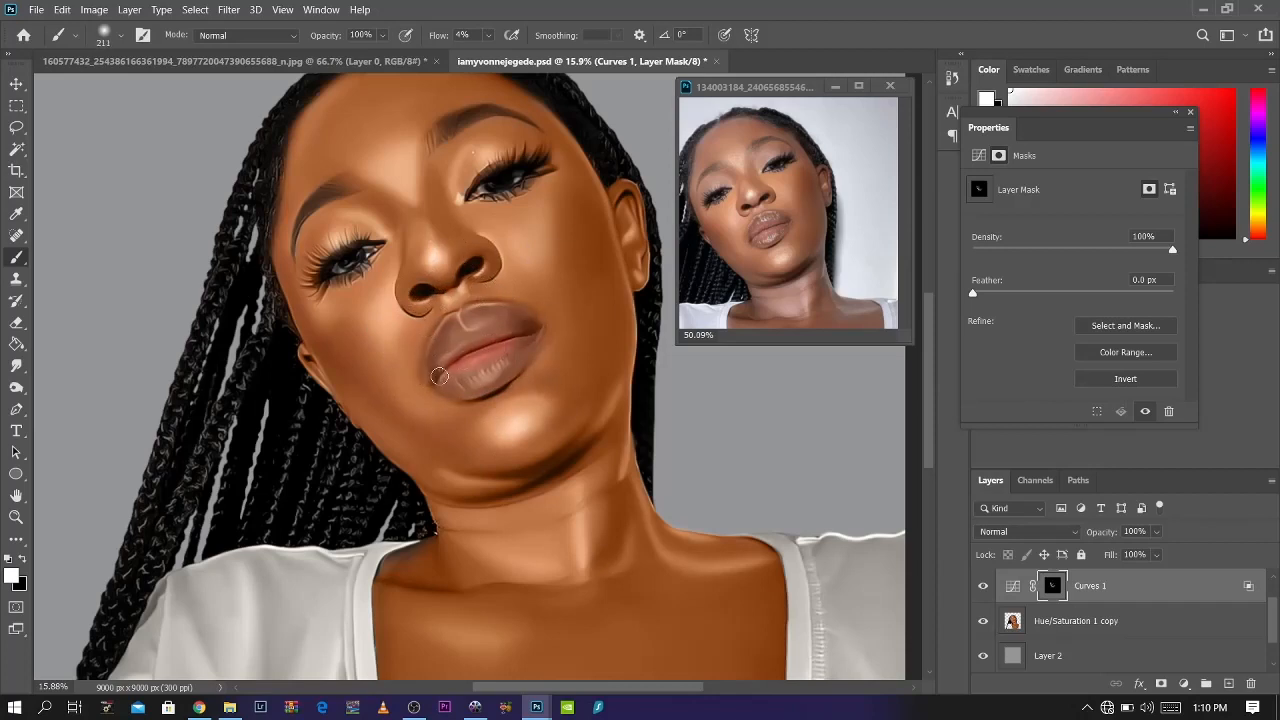
{"action": "left_click_drag", "start_coordinate": [561, 289], "coordinate": [586, 243]}
{"action": "left_click_drag", "start_coordinate": [596, 419], "coordinate": [586, 449]}
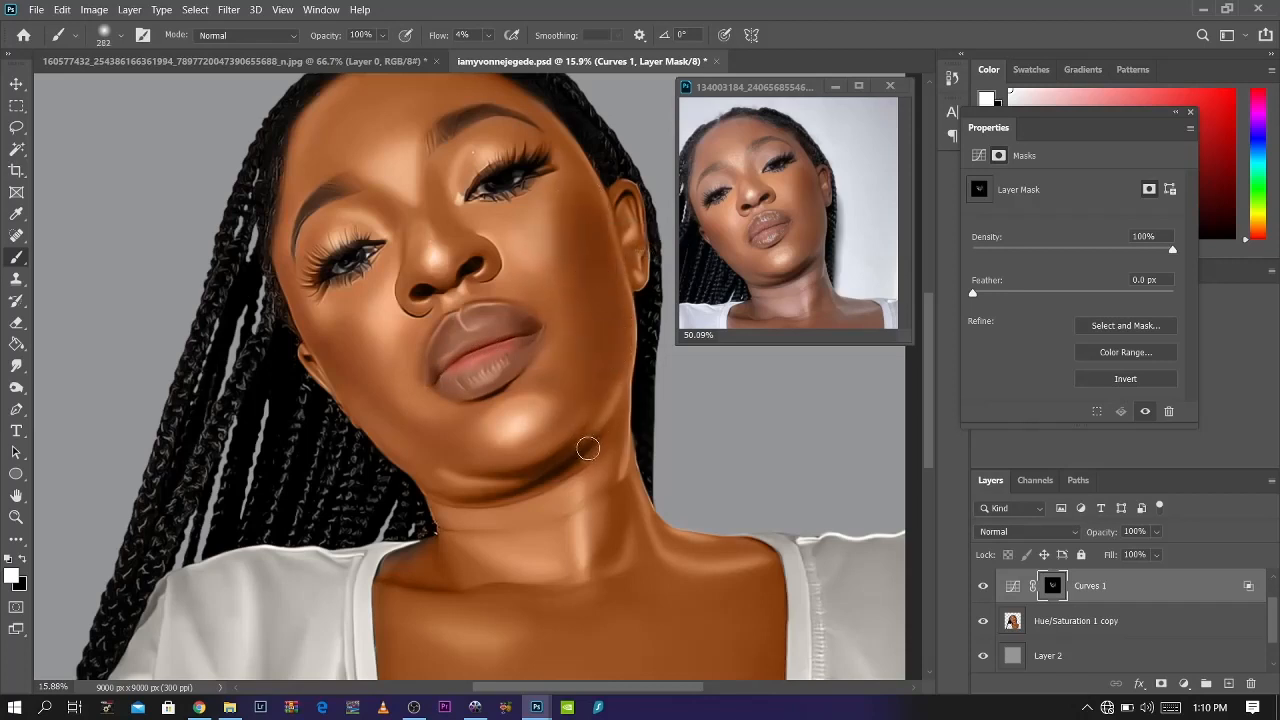
Step: Paint shadows on the Curves mask beside the eye at the temple and across the forehead
{"action": "left_click_drag", "start_coordinate": [609, 277], "coordinate": [599, 392]}
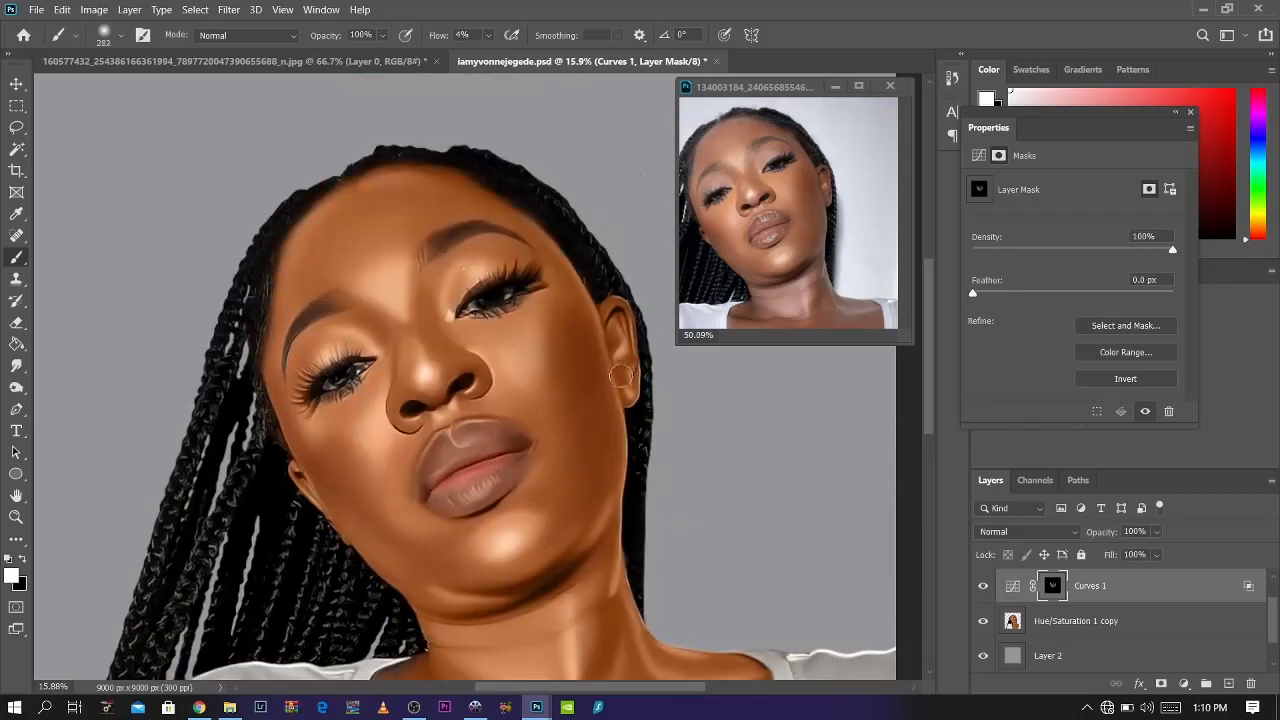
{"action": "left_click_drag", "start_coordinate": [570, 310], "coordinate": [578, 302]}
{"action": "mouse_move", "coordinate": [386, 206]}
{"action": "left_mouse_down"}
{"action": "mouse_move", "coordinate": [368, 222]}
{"action": "mouse_move", "coordinate": [352, 198]}
{"action": "left_mouse_up"}
{"action": "scroll", "coordinate": [541, 325], "scroll_direction": "down", "scroll_amount": 3}
{"action": "scroll", "coordinate": [470, 322], "scroll_direction": "up", "scroll_amount": 2}
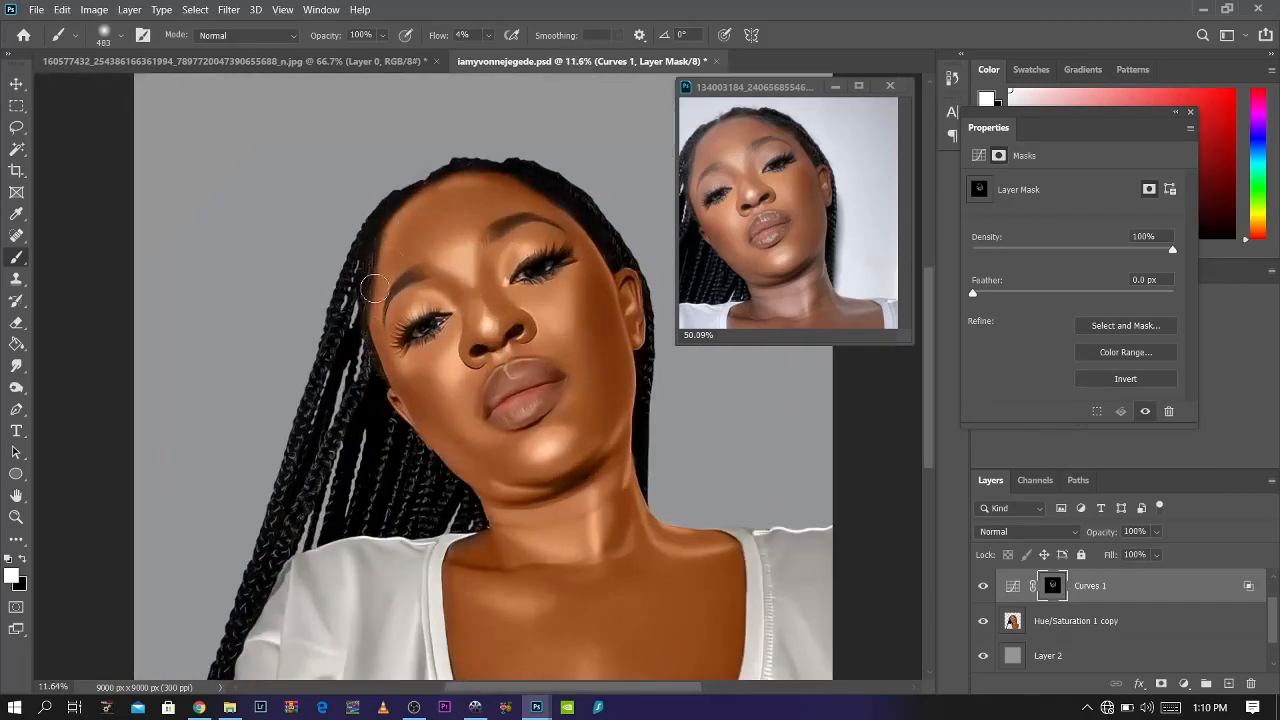
Step: Darken the neck, collarbone and chest shadows on the Curves mask, varying the brush size for each area
{"action": "scroll", "coordinate": [536, 373], "scroll_direction": "down", "scroll_amount": 3}
{"action": "scroll", "coordinate": [612, 396], "scroll_direction": "up", "scroll_amount": 4}
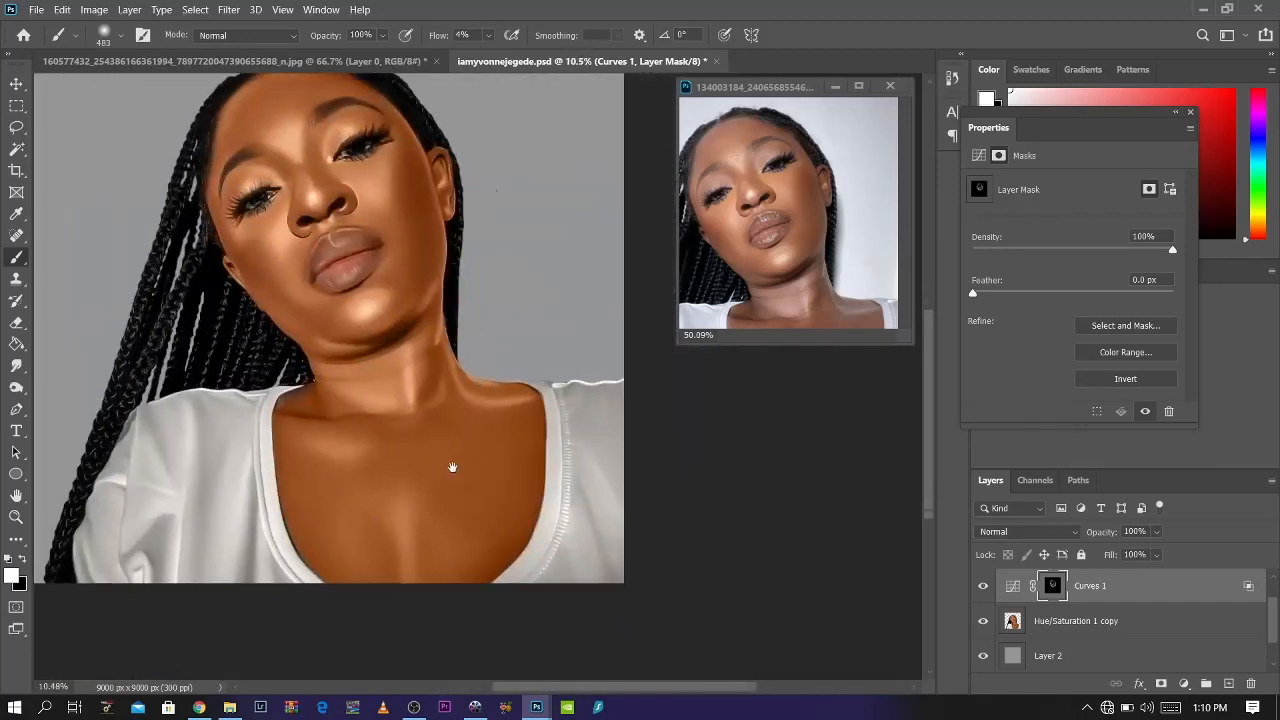
{"action": "scroll", "coordinate": [348, 543], "scroll_direction": "up", "scroll_amount": 2}
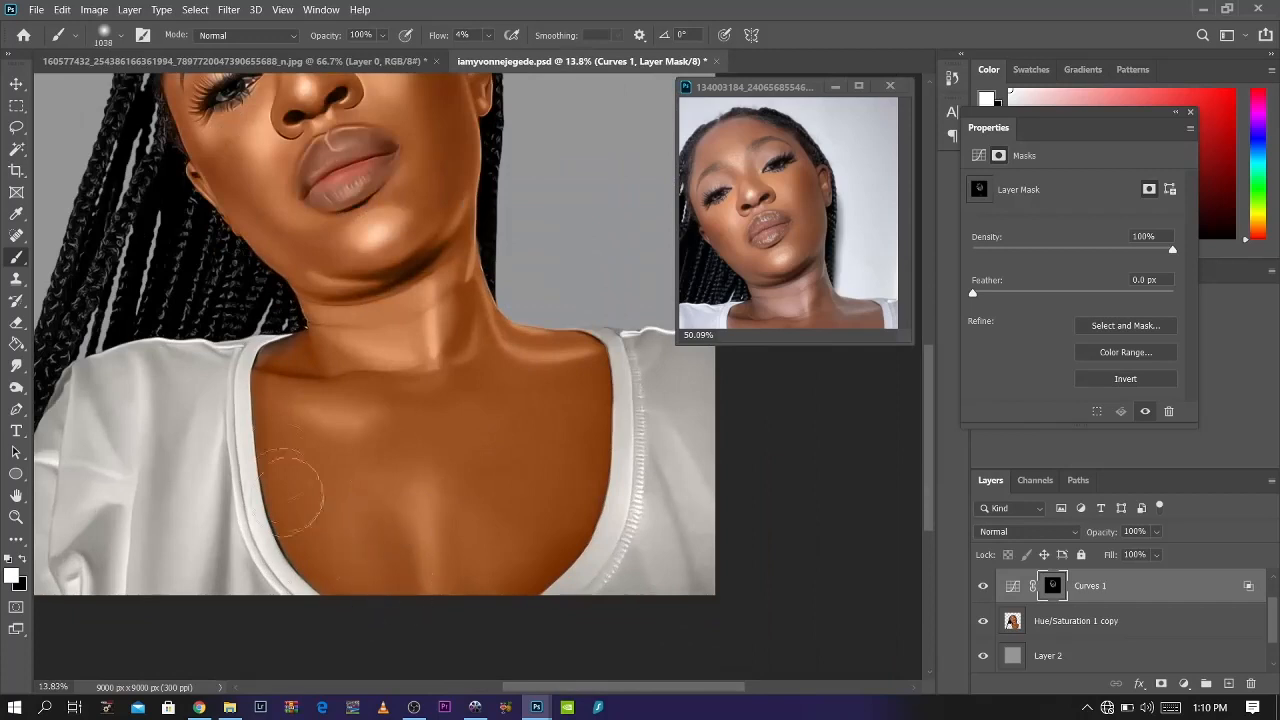
{"action": "left_click_drag", "start_coordinate": [351, 377], "coordinate": [301, 375]}
{"action": "left_click_drag", "start_coordinate": [429, 413], "coordinate": [466, 413]}
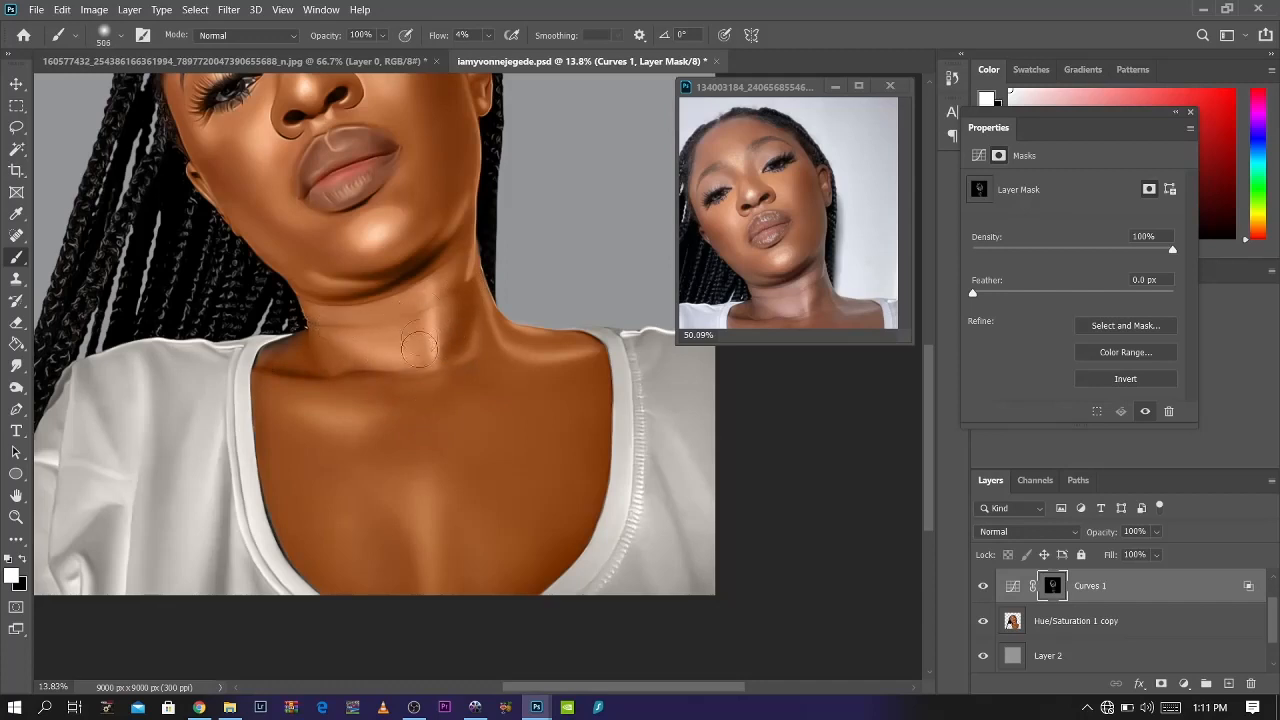
{"action": "left_click_drag", "start_coordinate": [505, 330], "coordinate": [487, 340]}
{"action": "left_click_drag", "start_coordinate": [494, 409], "coordinate": [525, 409]}
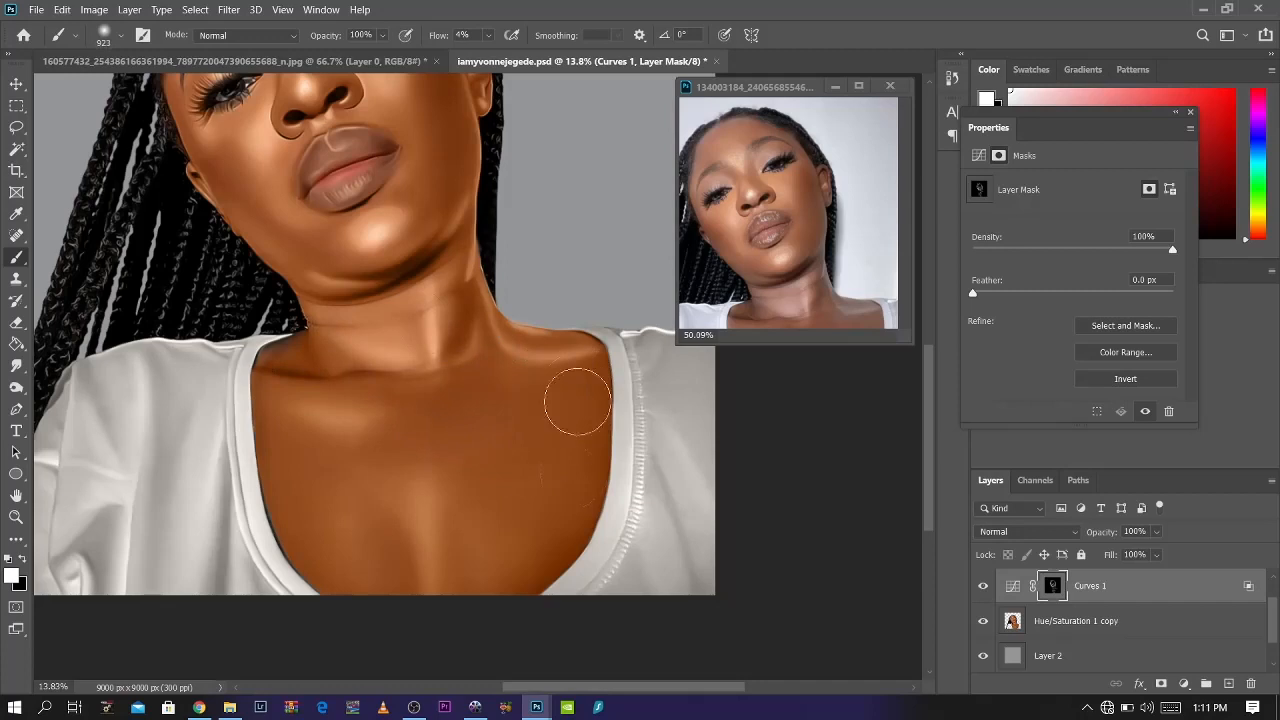
Step: Toggle the Curves layer's visibility to compare the painted shadows across the whole portrait
{"action": "scroll", "coordinate": [486, 503], "scroll_direction": "down", "scroll_amount": 3}
{"action": "scroll", "coordinate": [486, 503], "scroll_direction": "up", "scroll_amount": 2}
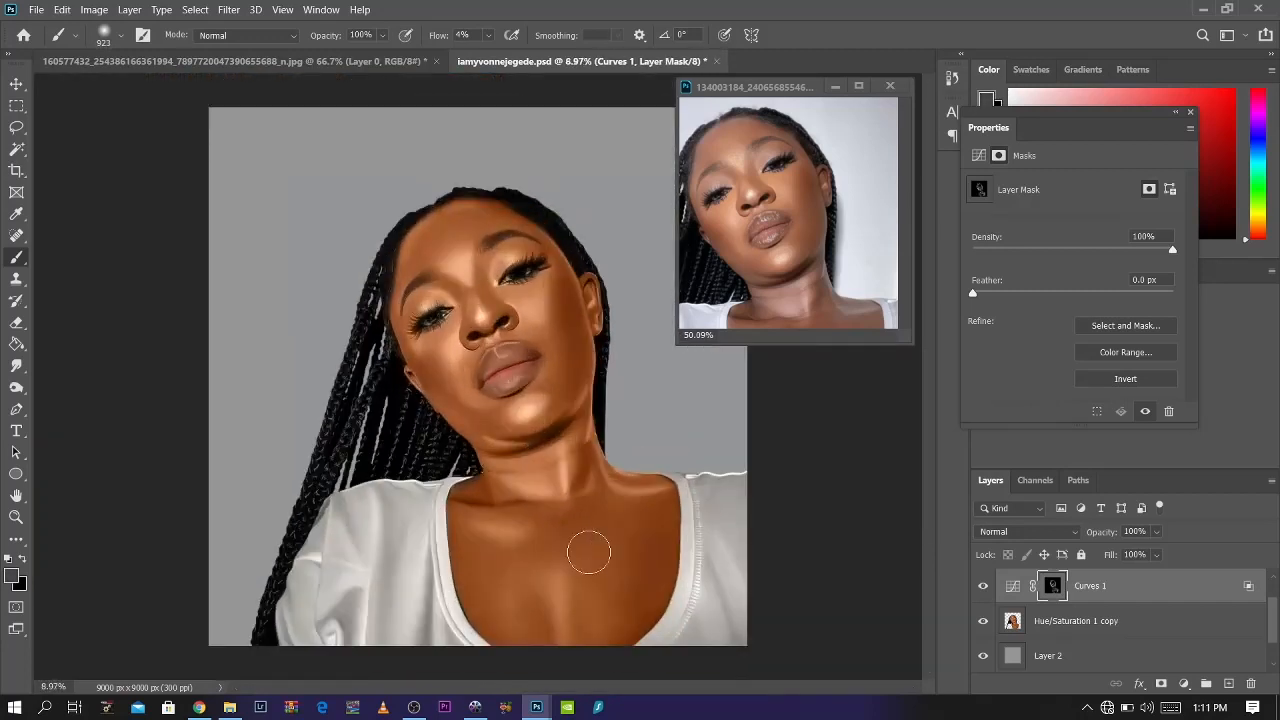
{"action": "left_click", "coordinate": [983, 587]}
{"action": "left_click", "coordinate": [983, 587]}
{"action": "left_click", "coordinate": [983, 587]}
{"action": "left_click", "coordinate": [983, 587]}
Step: Soften the cheek shadow by painting black on the Curves mask, and slightly lower the Curves layer's opacity
{"action": "key", "text": "x"}
{"action": "left_click_drag", "start_coordinate": [434, 358], "coordinate": [452, 361]}
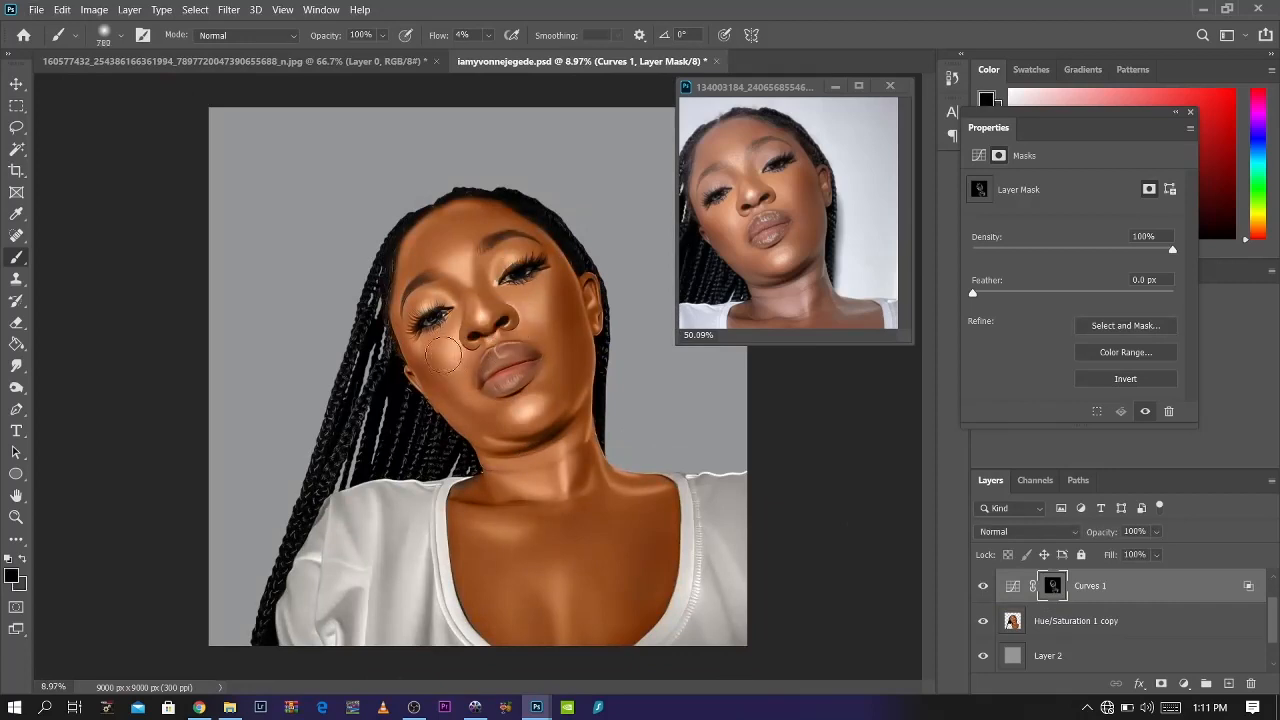
{"action": "left_click", "coordinate": [9, 560]}
{"action": "mouse_move", "coordinate": [446, 352]}
{"action": "left_mouse_down"}
{"action": "mouse_move", "coordinate": [536, 313]}
{"action": "mouse_move", "coordinate": [424, 382]}
{"action": "mouse_move", "coordinate": [459, 363]}
{"action": "left_mouse_up"}
{"action": "key", "text": "x"}
{"action": "scroll", "coordinate": [589, 460], "scroll_direction": "down", "scroll_amount": 2}
{"action": "scroll", "coordinate": [589, 460], "scroll_direction": "up", "scroll_amount": 3}
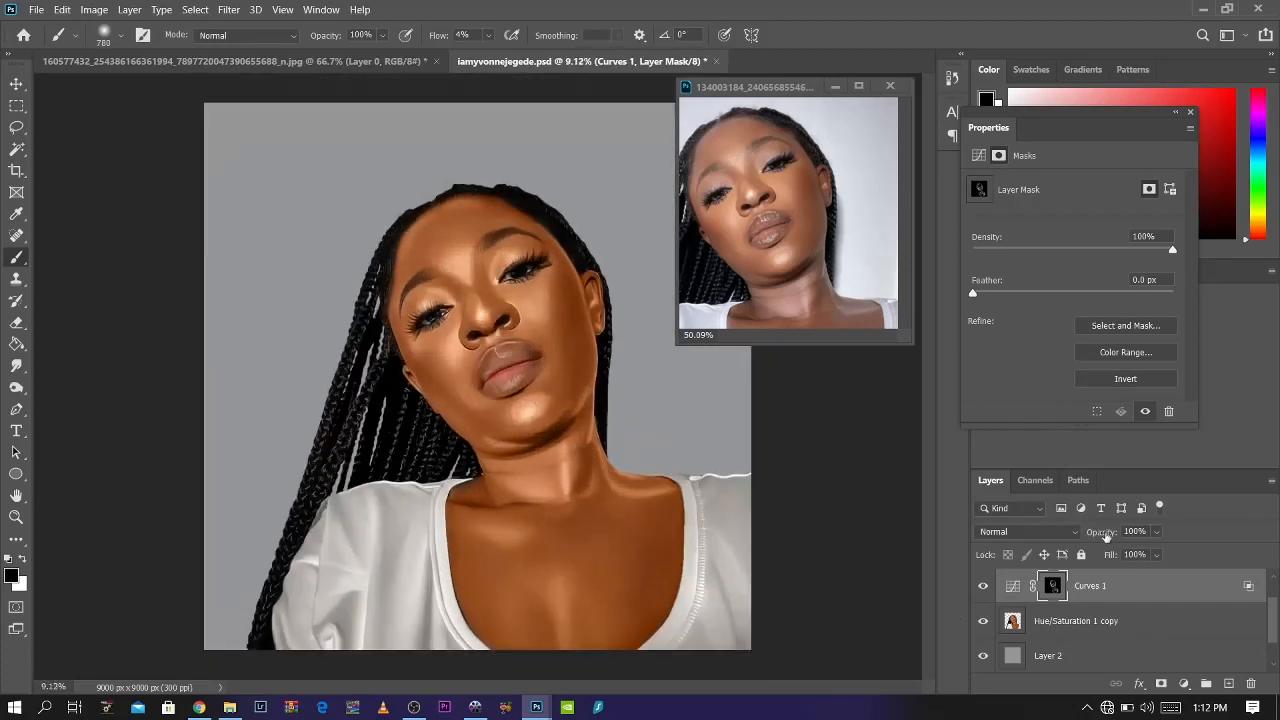
{"action": "left_click_drag", "start_coordinate": [1102, 537], "coordinate": [1095, 540]}
Step: Add a Color Balance adjustment with midtones at Cyan-Red -9, Magenta-Green +2 and Yellow-Blue +11
{"action": "left_click", "coordinate": [1183, 683]}
{"action": "left_click", "coordinate": [1165, 535]}
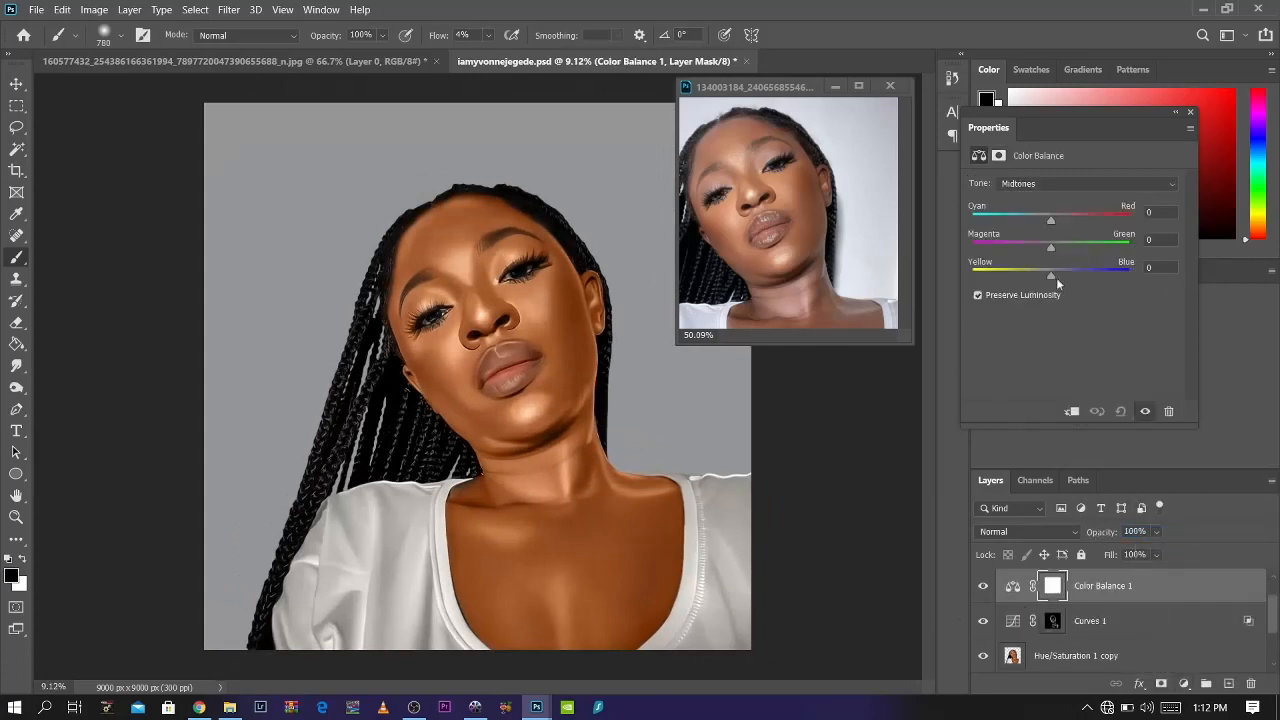
{"action": "left_click_drag", "start_coordinate": [1051, 275], "coordinate": [1059, 273]}
{"action": "left_click_drag", "start_coordinate": [1053, 219], "coordinate": [1046, 218]}
{"action": "left_click_drag", "start_coordinate": [1050, 248], "coordinate": [1053, 252]}
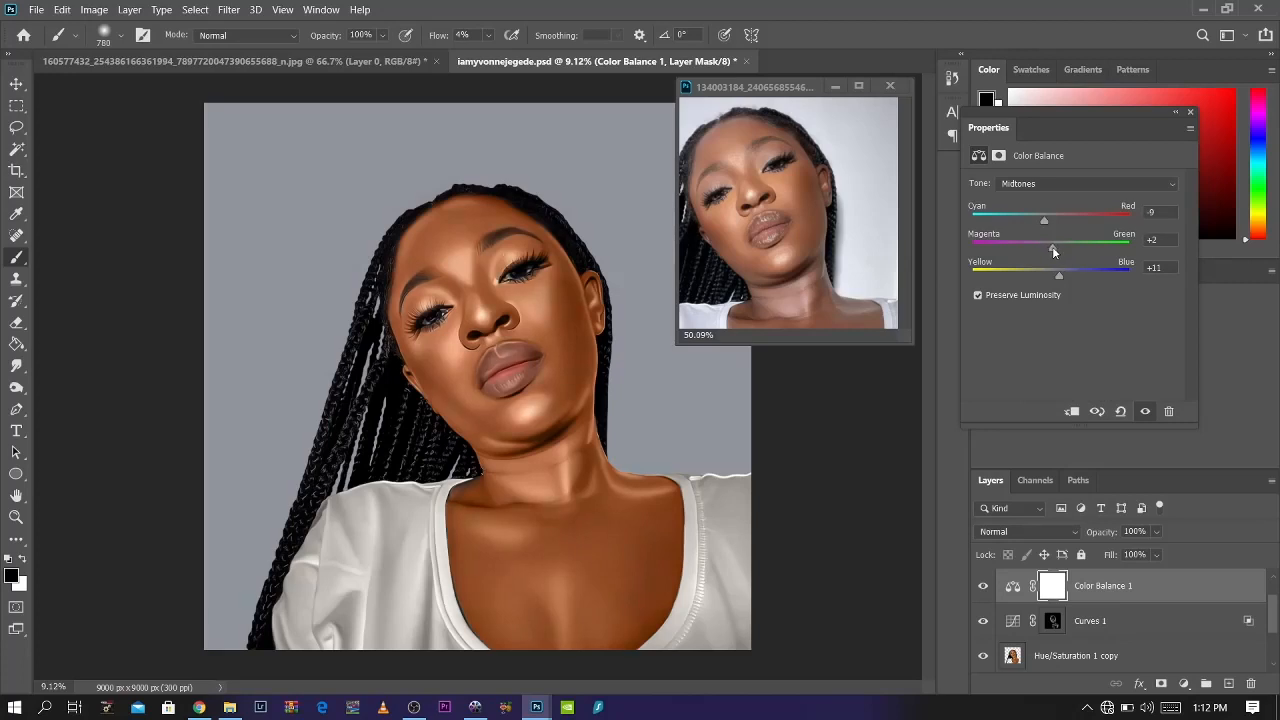
Step: Set the Color Balance highlights to -2, +2, +9 and the shadows to -2, +2, +4
{"action": "left_click", "coordinate": [1056, 185]}
{"action": "left_click", "coordinate": [1048, 226]}
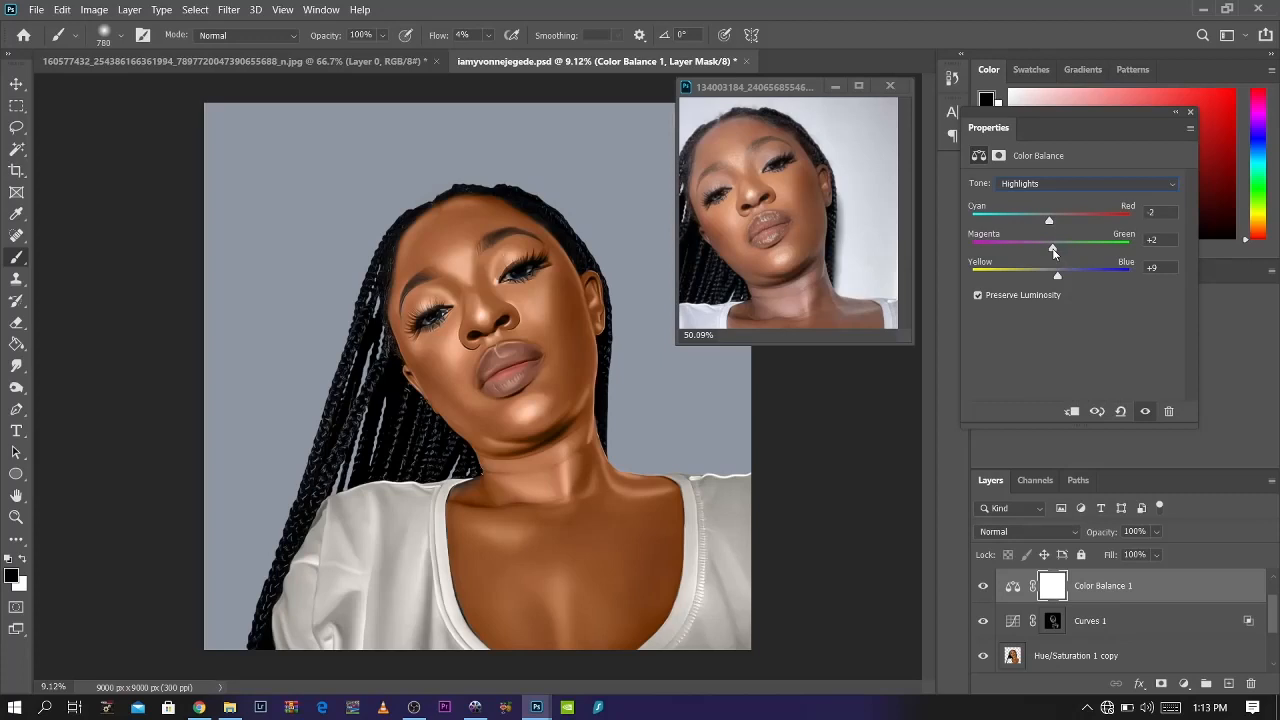
{"action": "left_click", "coordinate": [1053, 183]}
{"action": "left_click", "coordinate": [1056, 200]}
{"action": "left_click_drag", "start_coordinate": [1053, 276], "coordinate": [1054, 275]}
{"action": "left_click_drag", "start_coordinate": [1051, 219], "coordinate": [1049, 218]}
{"action": "left_click_drag", "start_coordinate": [1051, 245], "coordinate": [1052, 244]}
Step: Toggle the Color Balance layer's visibility to compare the colour change and check the whole portrait
{"action": "left_click", "coordinate": [982, 587]}
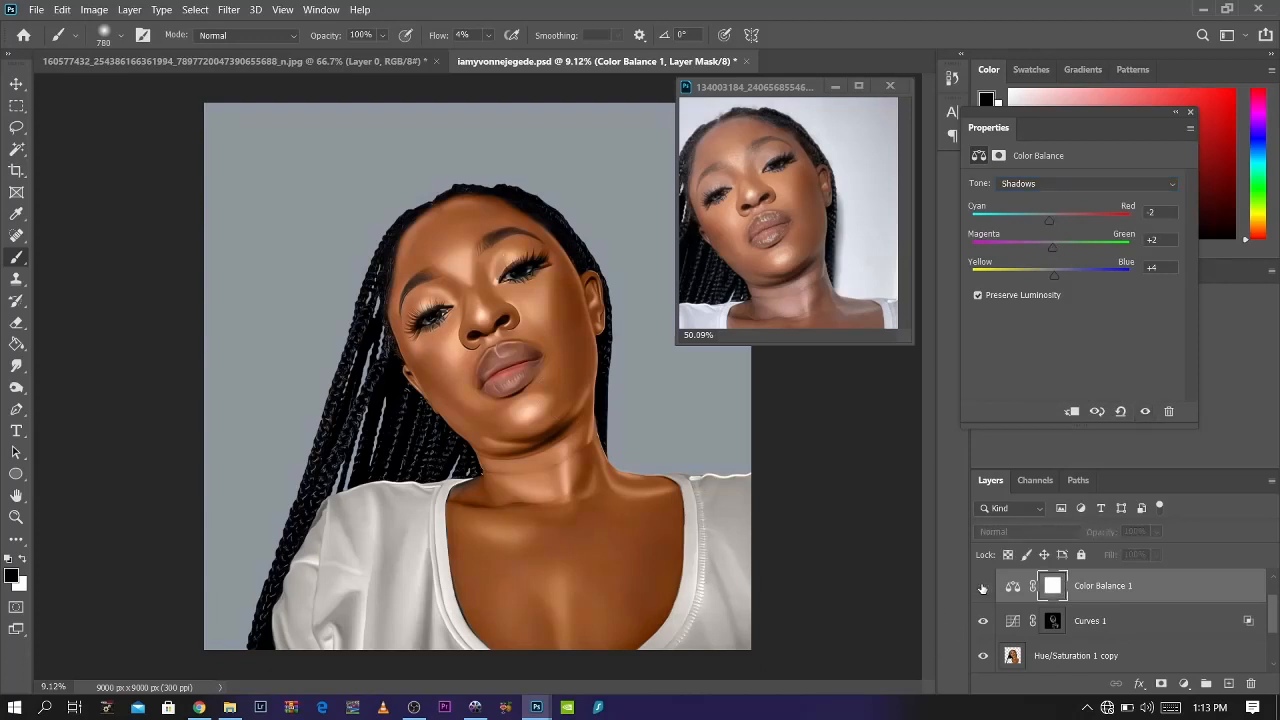
{"action": "left_click", "coordinate": [982, 587]}
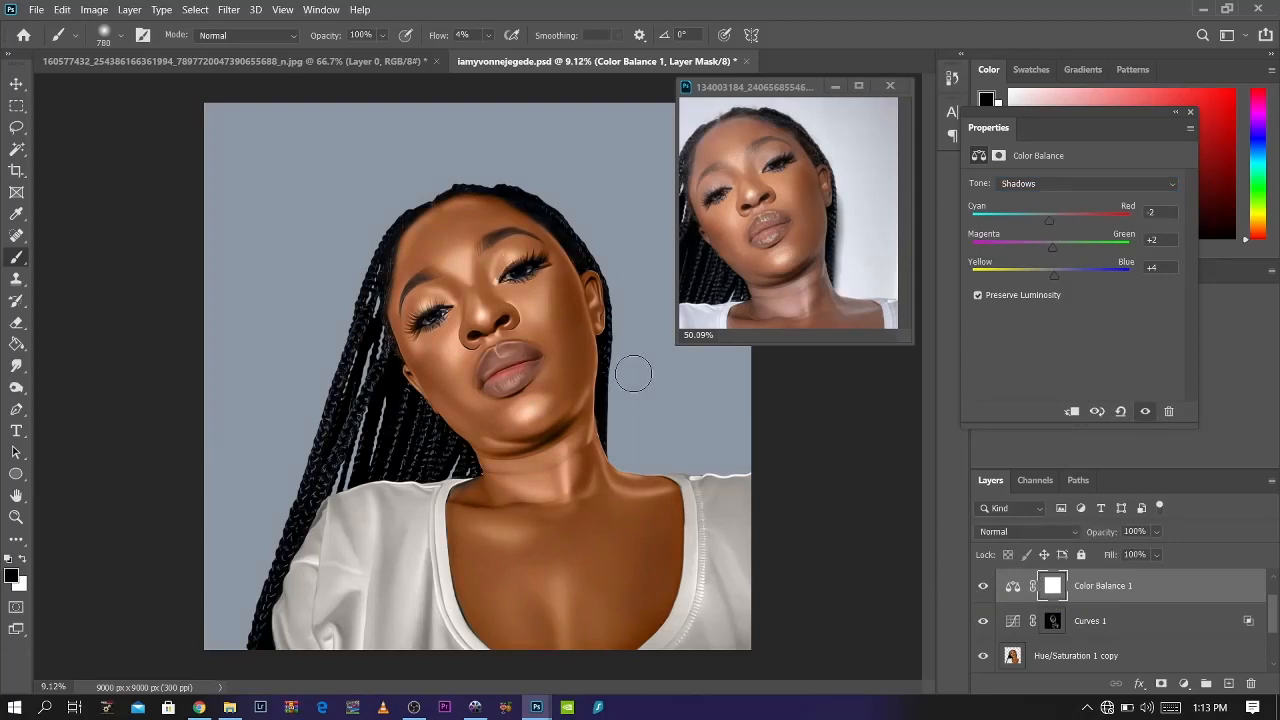
{"action": "scroll", "coordinate": [530, 395], "scroll_direction": "down", "scroll_amount": 3}
{"action": "scroll", "coordinate": [624, 428], "scroll_direction": "up", "scroll_amount": 2}
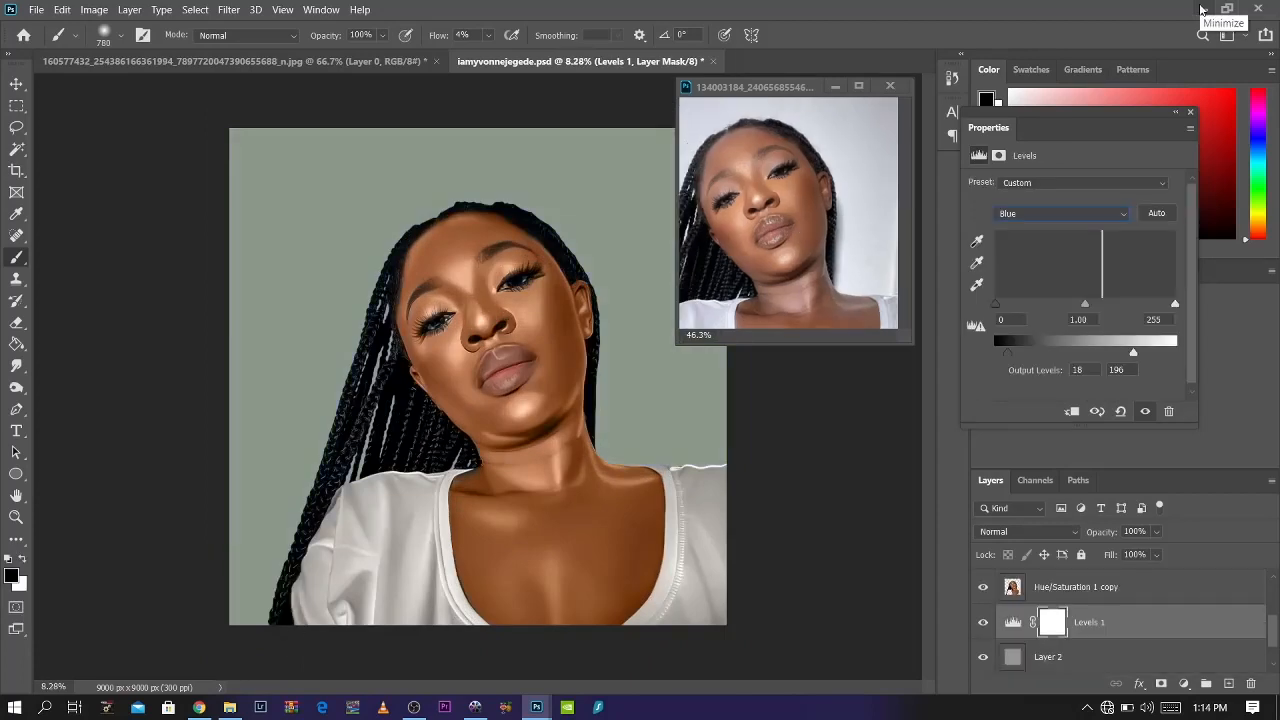
Step: Switch to the desktop, open the backgrounds folder inside MY SMUDGE PAINTING and browse to the abstract wavy background image
{"action": "left_click", "coordinate": [1202, 10]}
{"action": "left_click", "coordinate": [724, 67]}
{"action": "left_click", "coordinate": [800, 54]}
{"action": "left_click", "coordinate": [508, 30]}
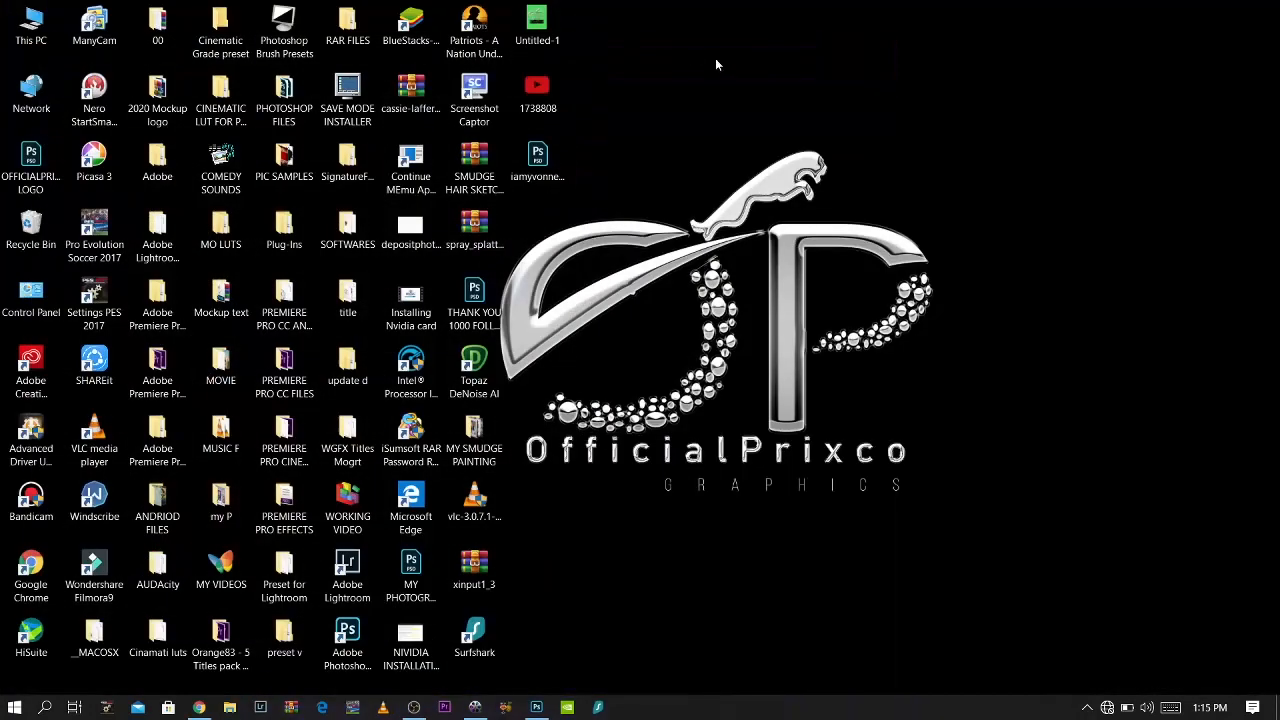
{"action": "double_click", "coordinate": [476, 435]}
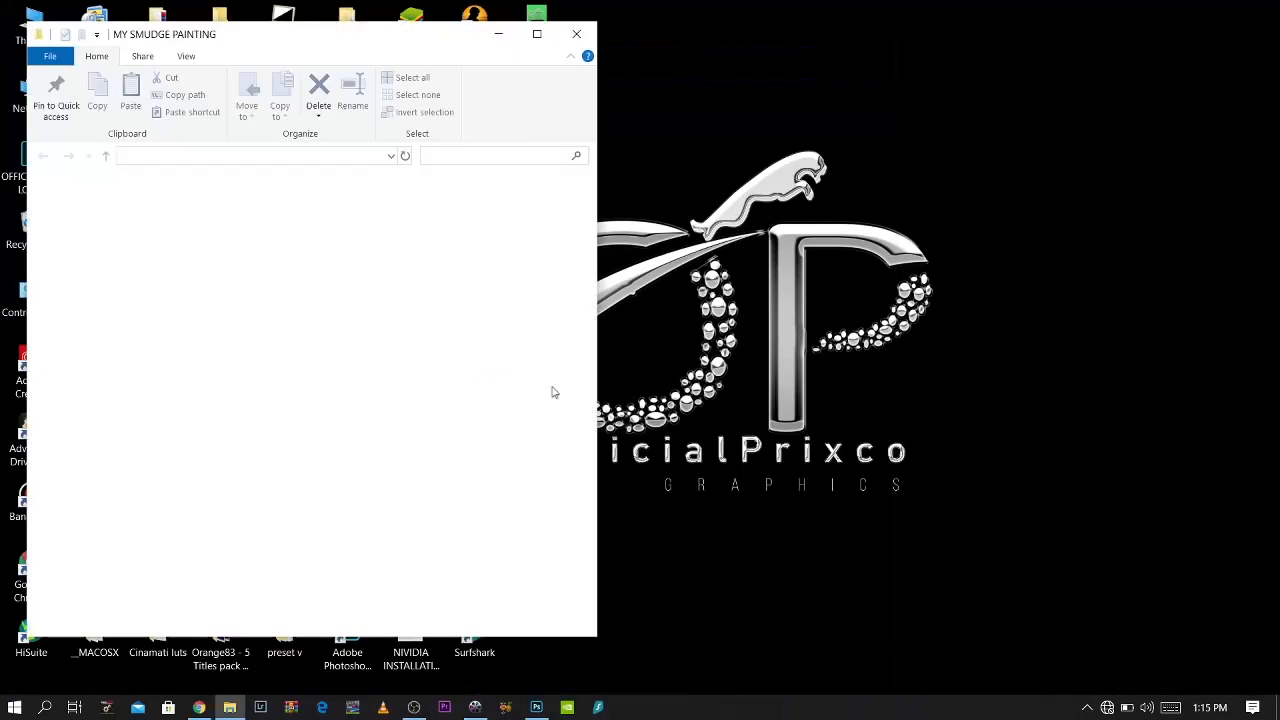
{"action": "double_click", "coordinate": [522, 220]}
{"action": "left_click_drag", "start_coordinate": [592, 242], "coordinate": [621, 305]}
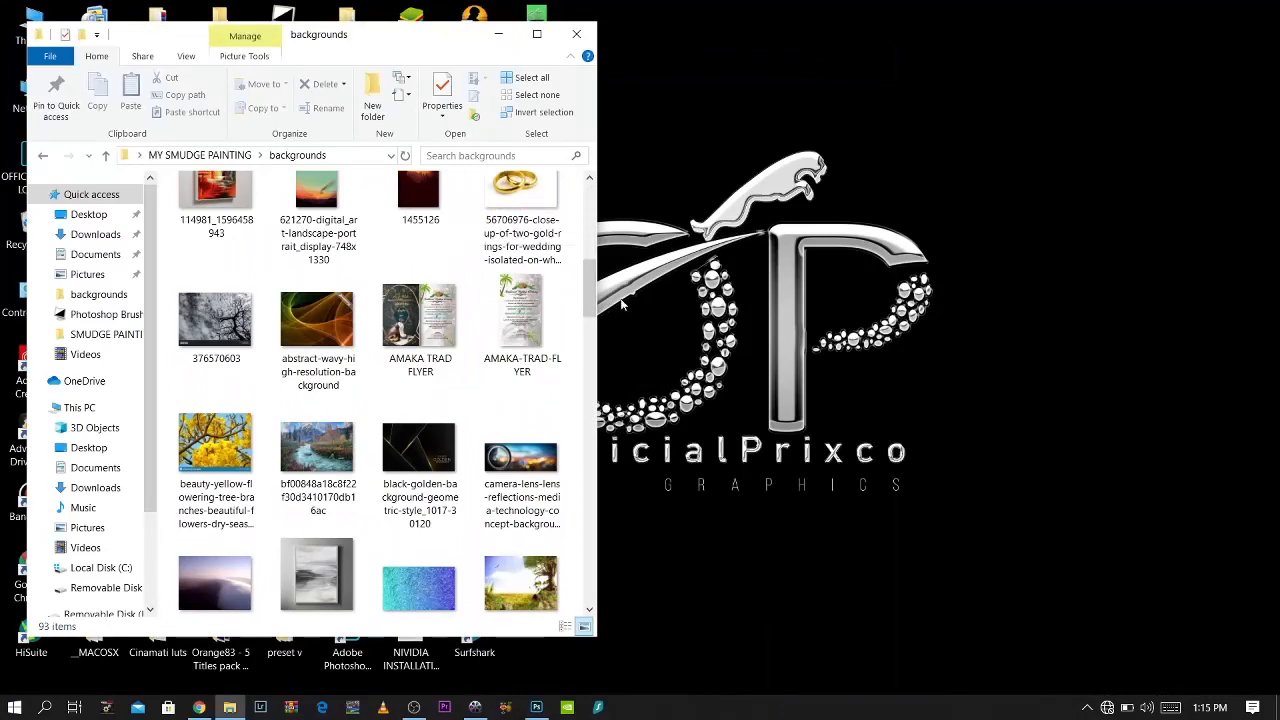
Step: Place the abstract-wavy-high-resolution-background image behind the subject, scale it to cover the whole canvas and set its blend mode to Screen
{"action": "left_click", "coordinate": [347, 340]}
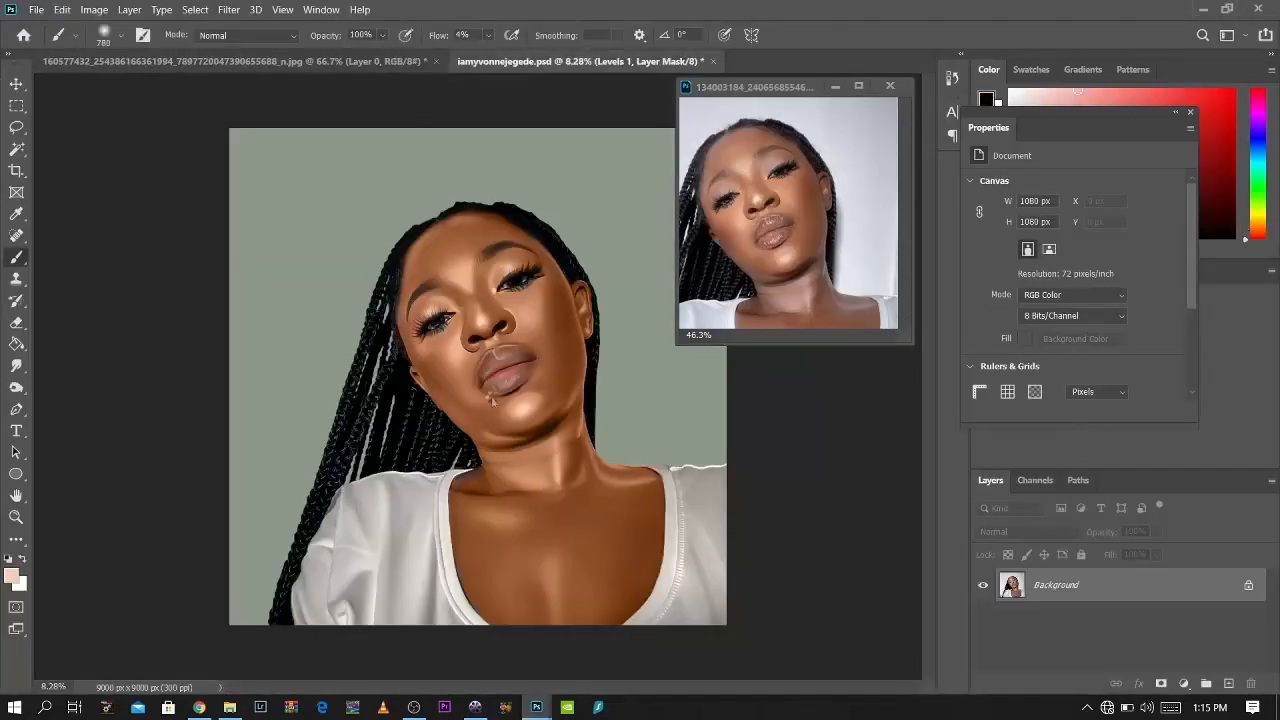
{"action": "left_click_drag", "start_coordinate": [545, 427], "coordinate": [736, 636]}
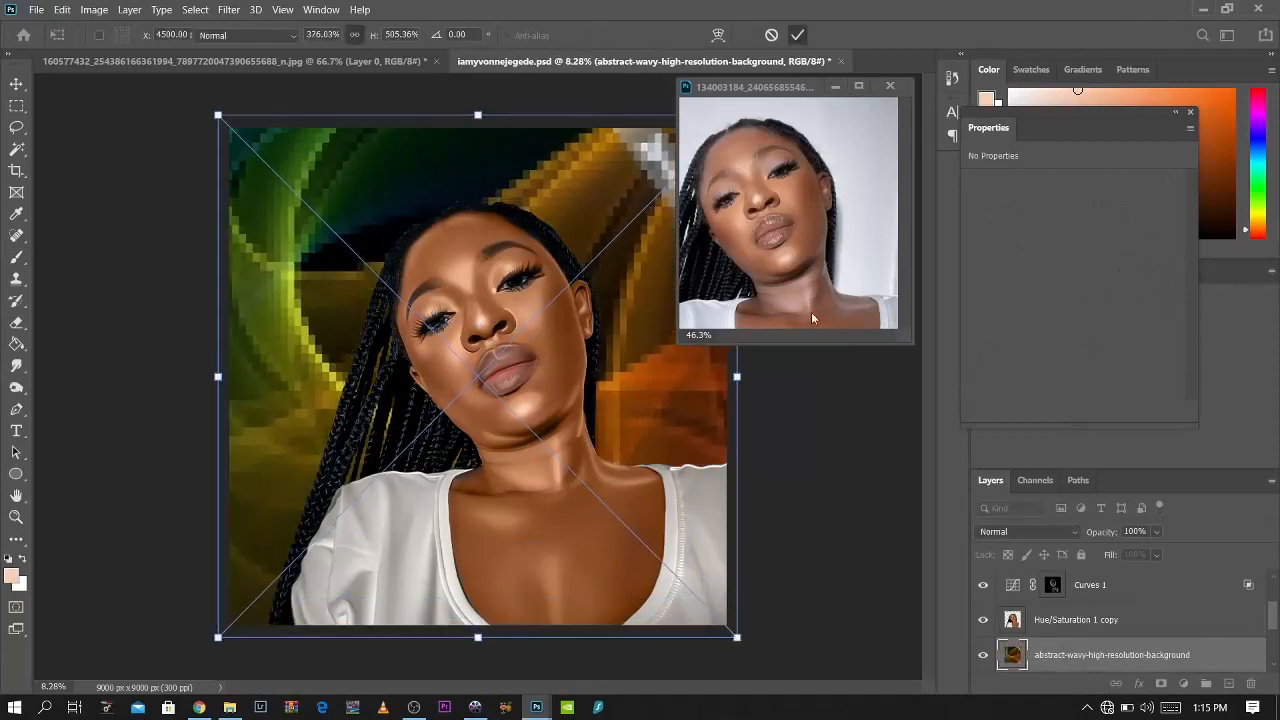
{"action": "key", "text": "Return"}
{"action": "left_click", "coordinate": [1016, 533]}
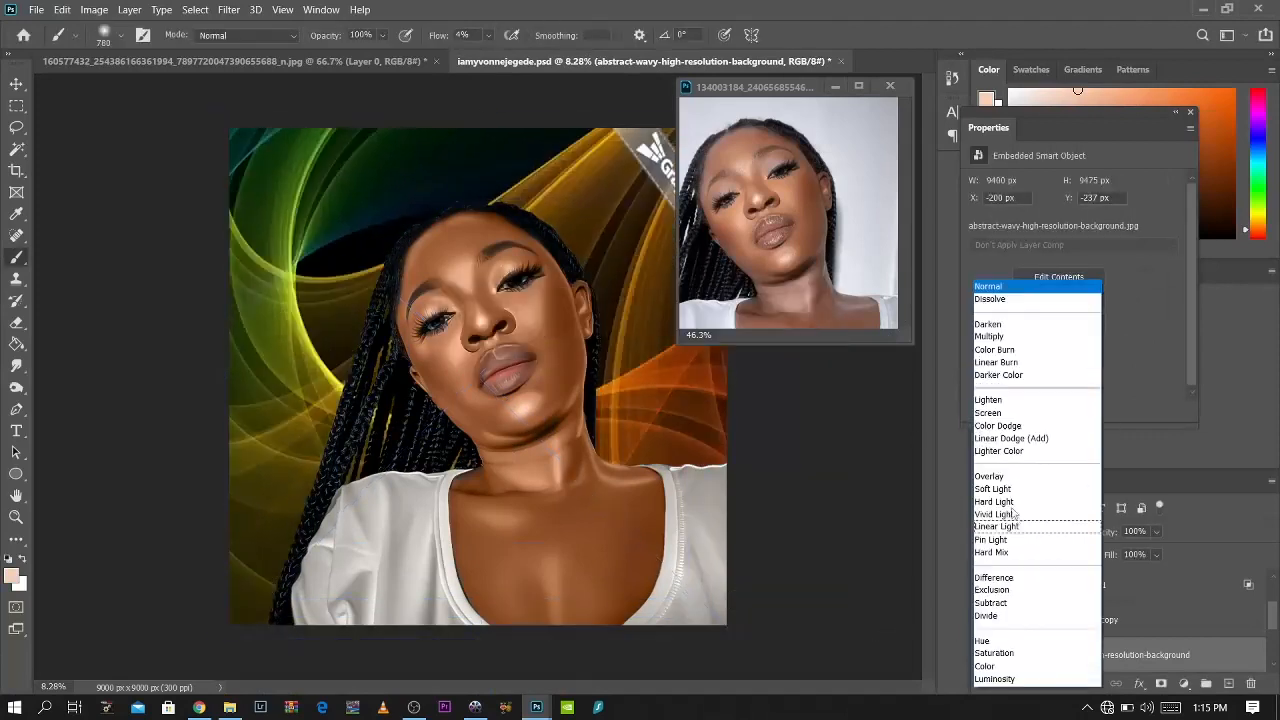
{"action": "left_click", "coordinate": [988, 414]}
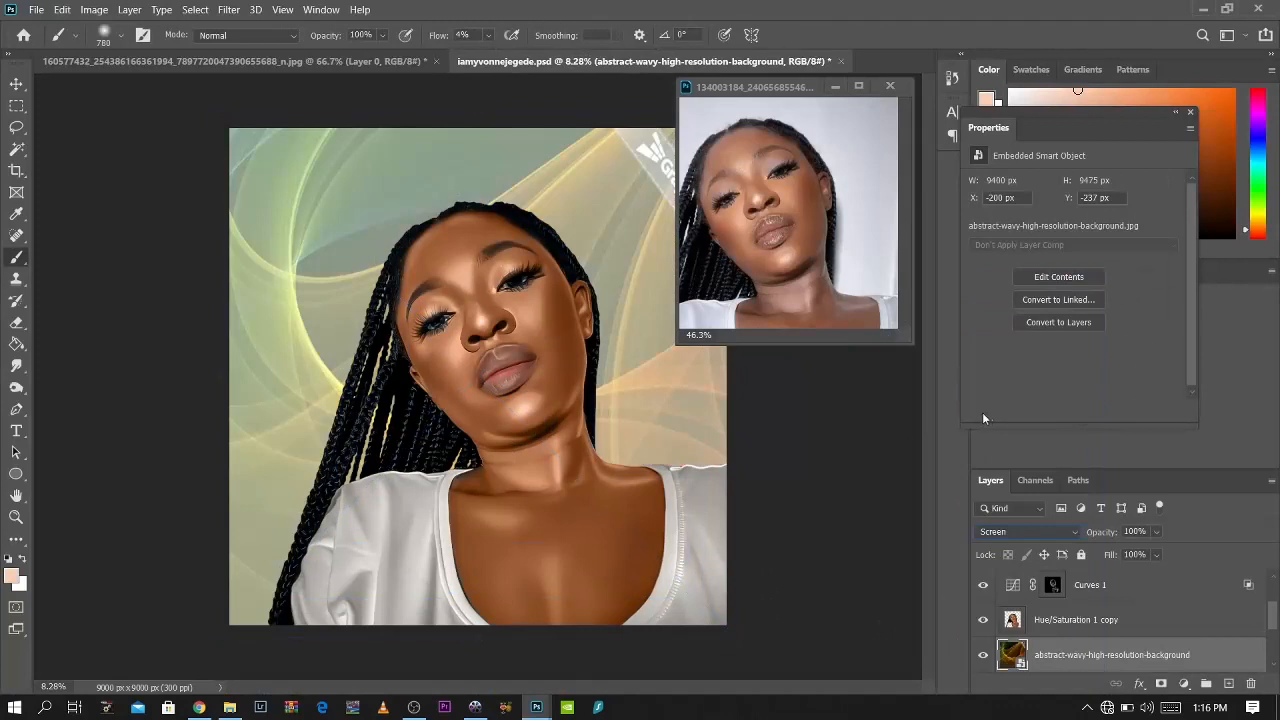
Step: Move the reference photo window aside, and enlarge and reposition the wavy background so its corner watermark falls outside the canvas
{"action": "left_click_drag", "start_coordinate": [802, 94], "coordinate": [870, 95]}
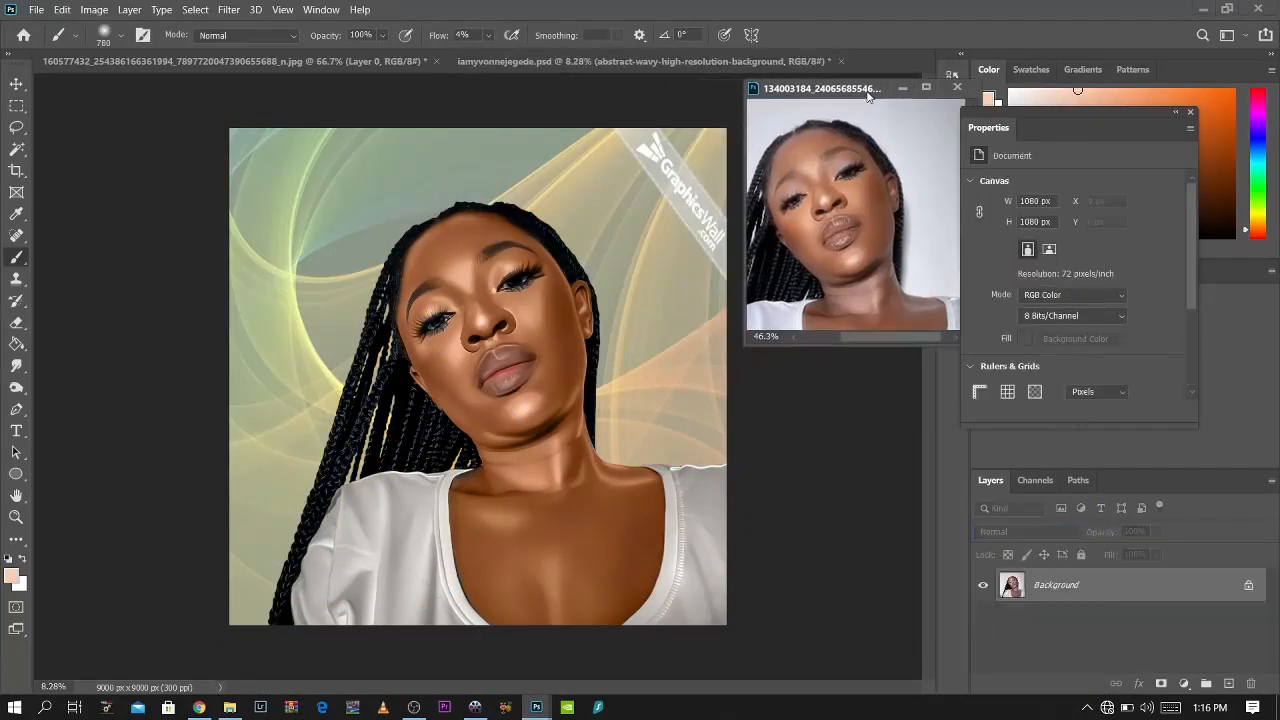
{"action": "key", "text": "v"}
{"action": "left_click", "coordinate": [688, 591]}
{"action": "key", "text": "ctrl+t"}
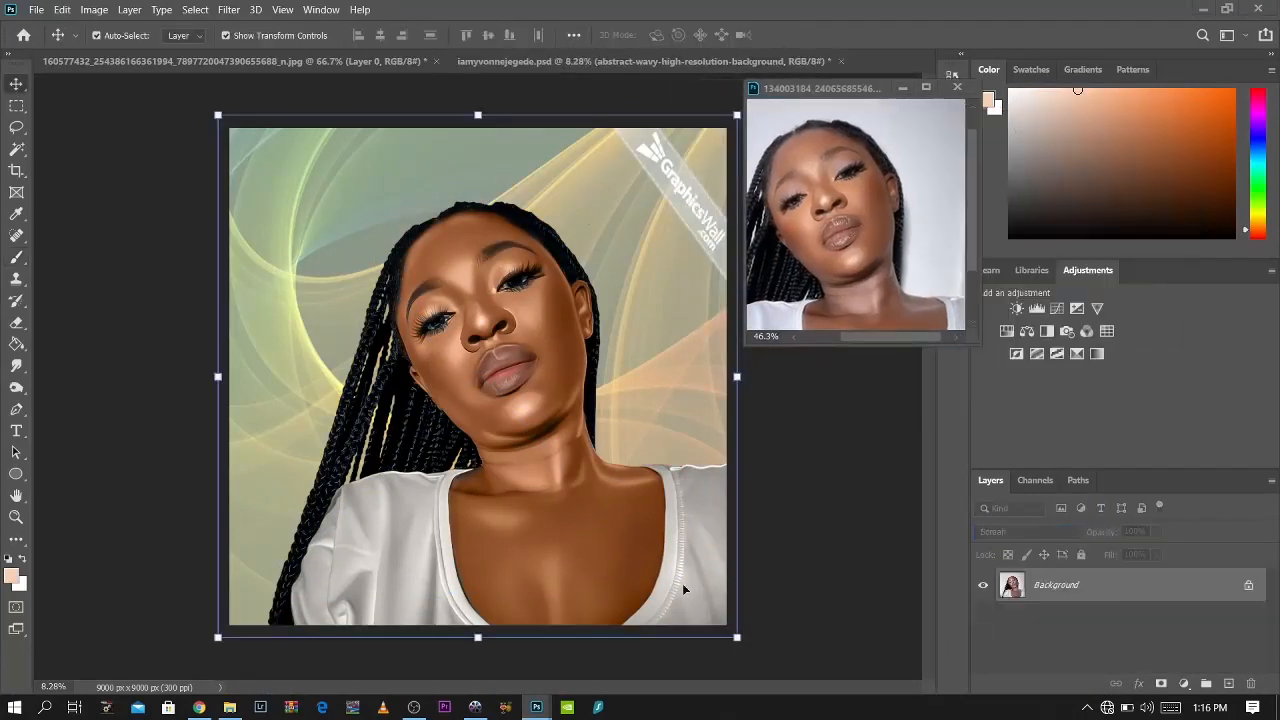
{"action": "left_click_drag", "start_coordinate": [728, 628], "coordinate": [785, 680]}
{"action": "left_click_drag", "start_coordinate": [644, 434], "coordinate": [677, 410]}
{"action": "left_click", "coordinate": [797, 34]}
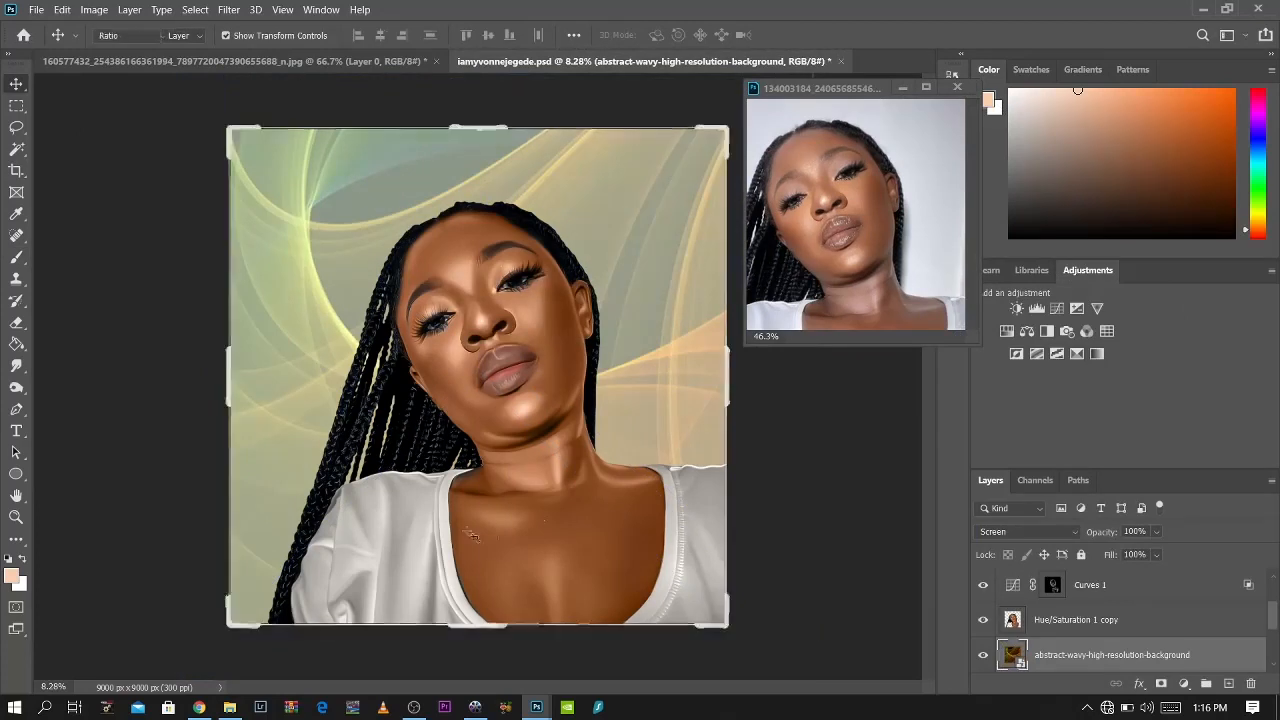
Step: Add a pale lavender-grey Solid Color fill clipped to the shirt layer and set its blend mode to Color
{"action": "left_click", "coordinate": [404, 548]}
{"action": "left_click", "coordinate": [1186, 684]}
{"action": "left_click", "coordinate": [1179, 393]}
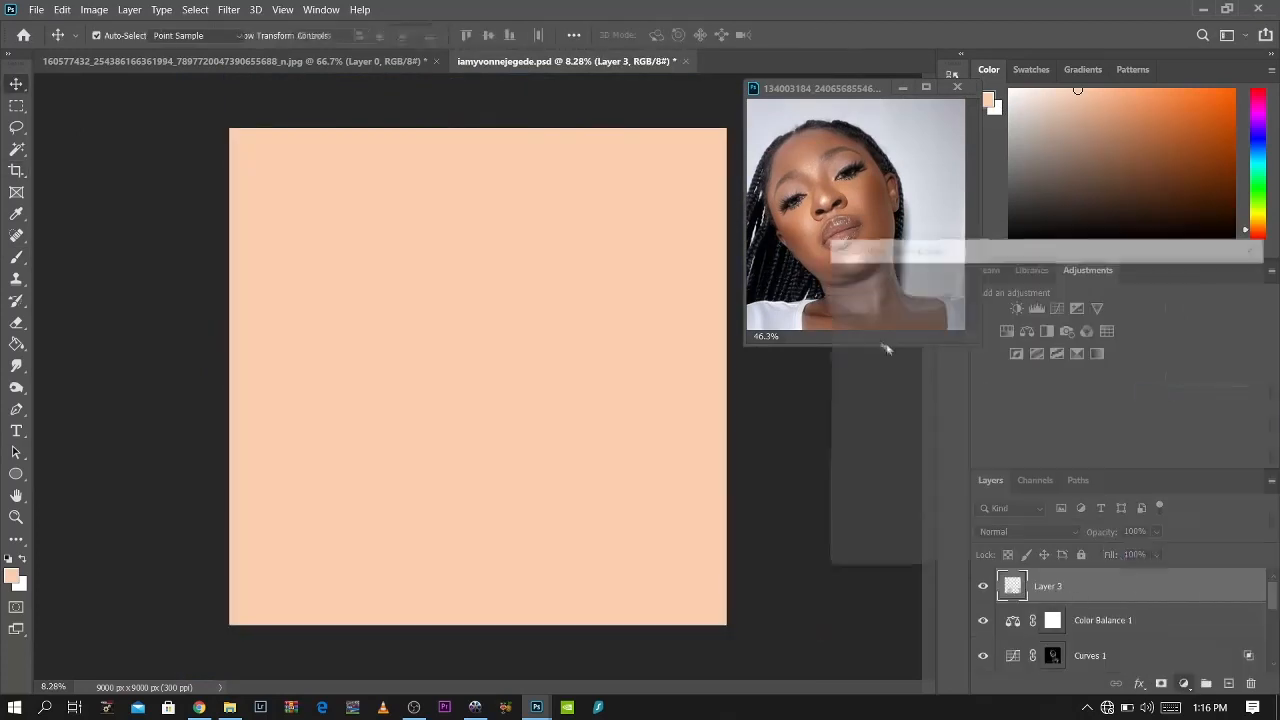
{"action": "key", "text": "Return"}
{"action": "left_click", "coordinate": [1028, 531]}
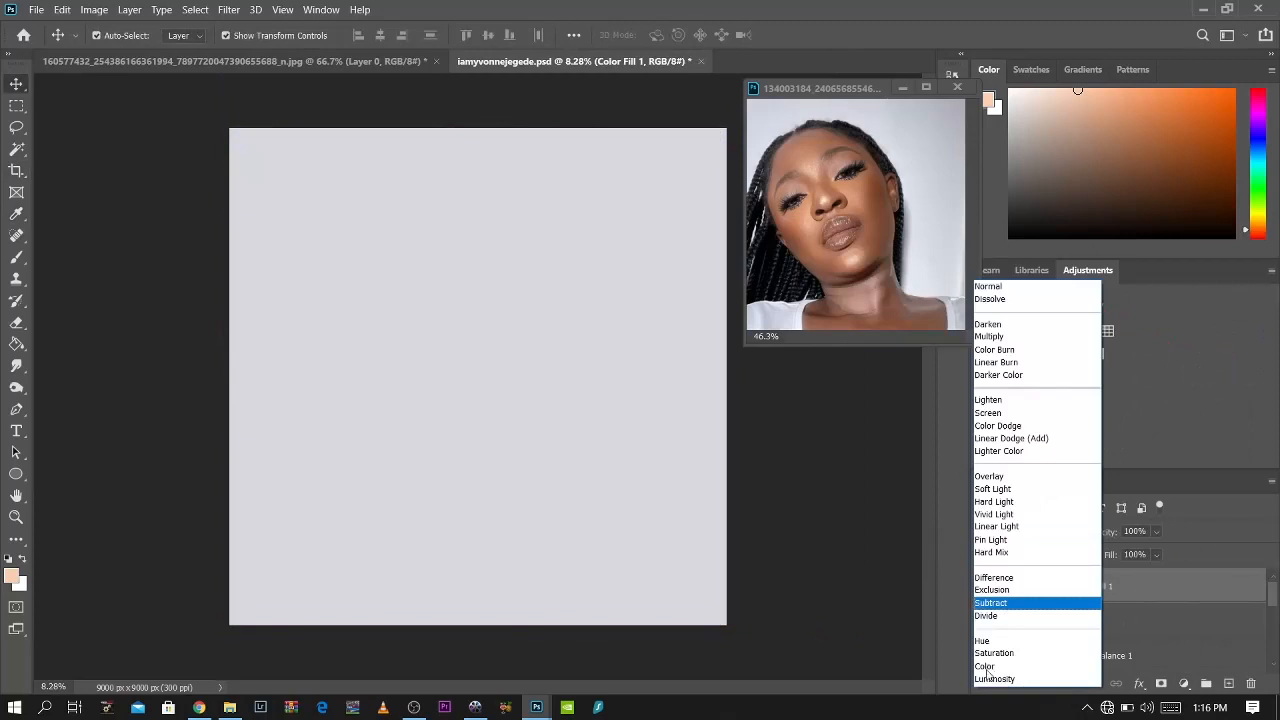
{"action": "left_click", "coordinate": [1070, 668]}
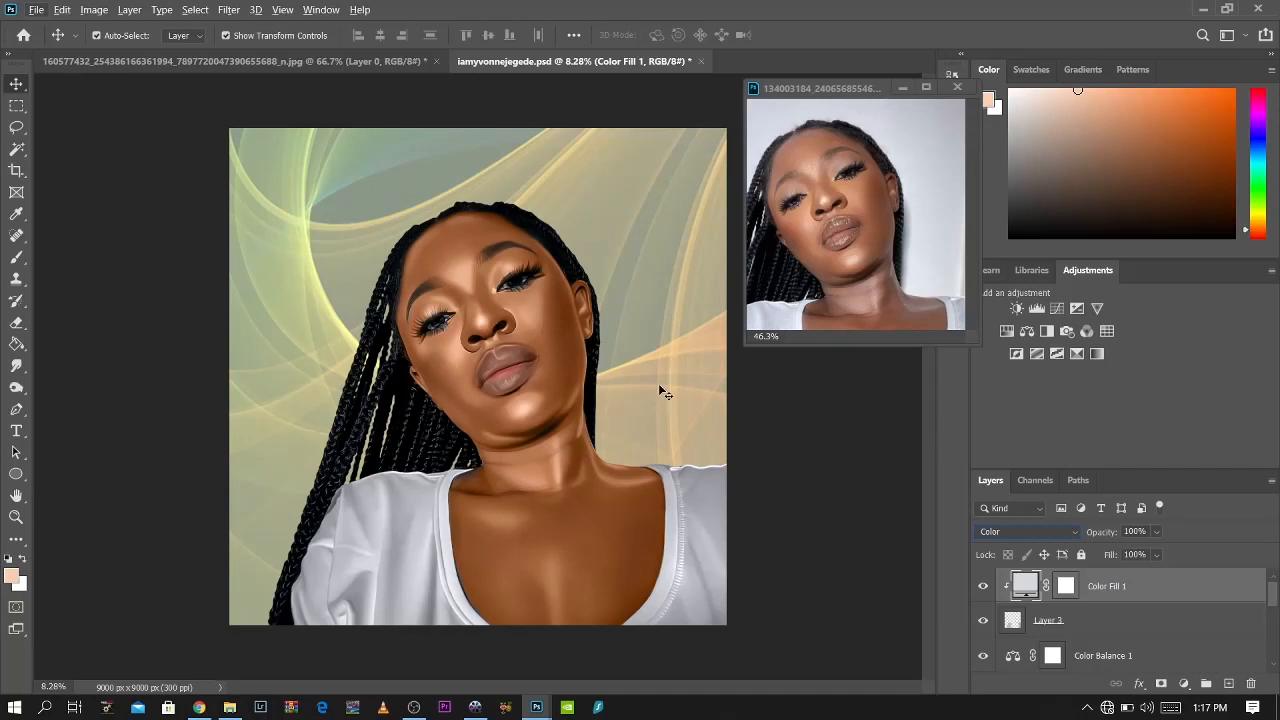
Step: Crop the canvas narrower to 8276 x 9000 px
{"action": "left_click", "coordinate": [16, 170]}
{"action": "left_click_drag", "start_coordinate": [229, 363], "coordinate": [250, 360]}
{"action": "left_click", "coordinate": [873, 35]}
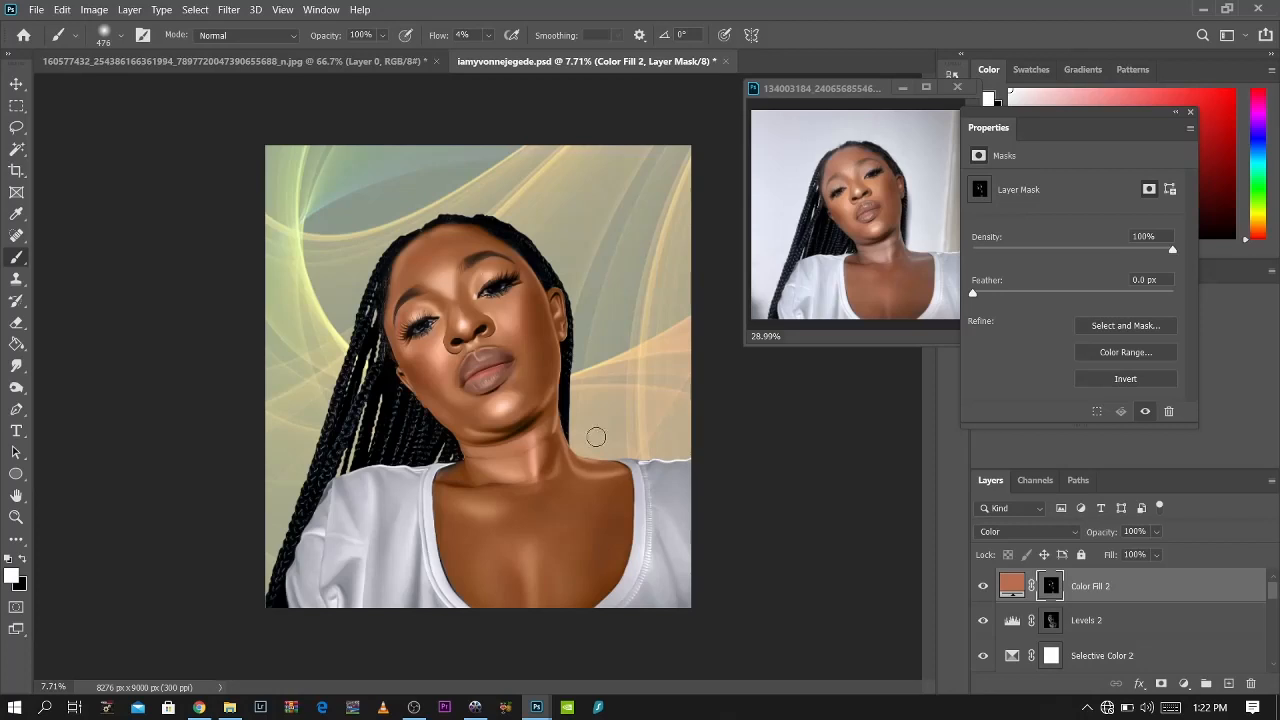
Step: Add a new layer and draw a triangular Pen path over the canvas's upper-left corner, converting it to a selection
{"action": "mouse_move", "coordinate": [1270, 592]}
{"action": "left_mouse_down"}
{"action": "mouse_move", "coordinate": [1266, 649]}
{"action": "mouse_move", "coordinate": [1268, 585]}
{"action": "left_mouse_up"}
{"action": "left_click", "coordinate": [1229, 683]}
{"action": "key", "text": "x"}
{"action": "right_click", "coordinate": [16, 409]}
{"action": "left_click", "coordinate": [80, 407]}
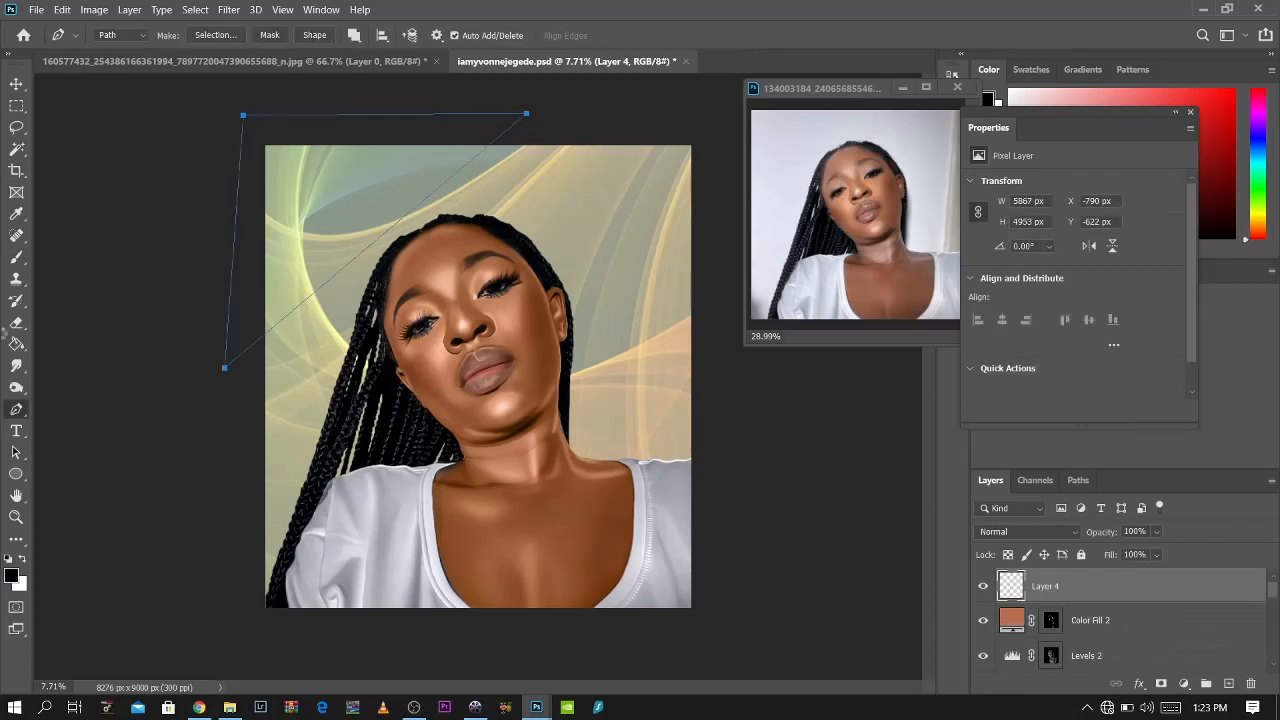
{"action": "key", "text": "ctrl+Return"}
Step: Fill the triangular selection with a light grey colour sampled from the shirt using the Paint Bucket
{"action": "left_click", "coordinate": [16, 344]}
{"action": "key", "text": "x"}
{"action": "left_click", "coordinate": [11, 575]}
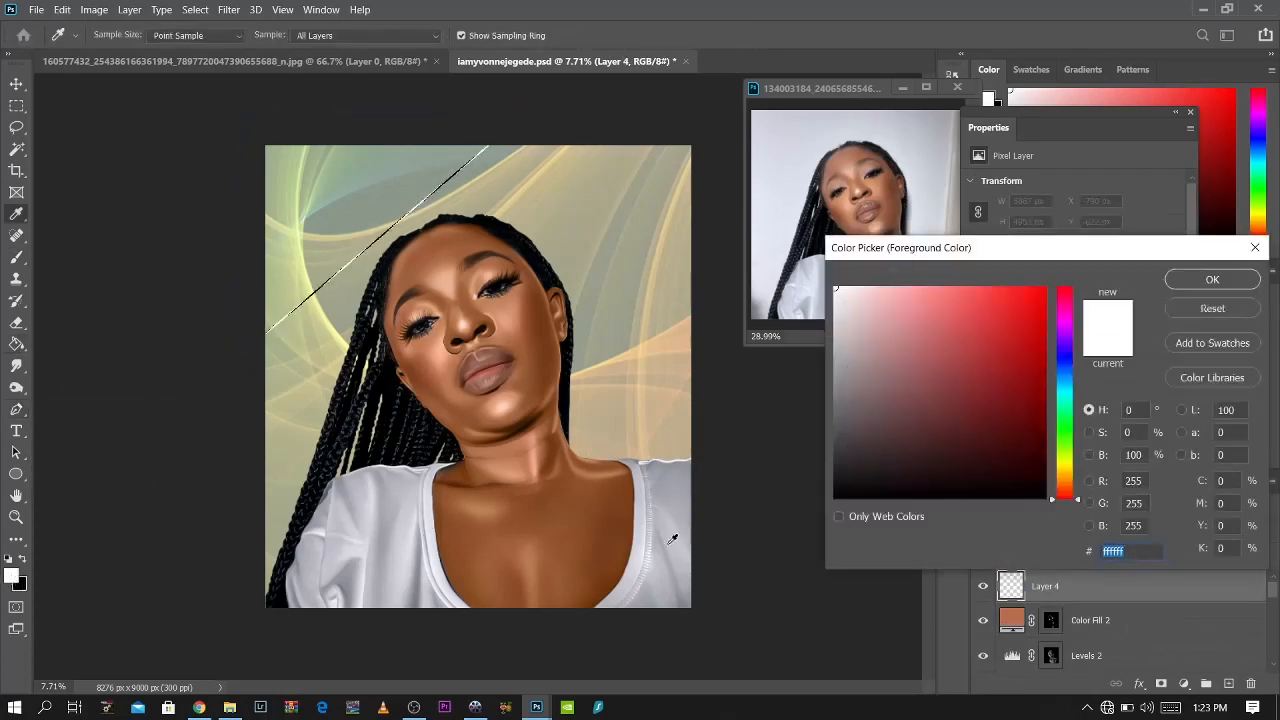
{"action": "left_click", "coordinate": [670, 542]}
{"action": "key", "text": "Return"}
{"action": "left_click", "coordinate": [331, 191]}
Step: Deselect and soften the corner triangle into a diffuse glow with a very large Gaussian Blur radius
{"action": "key", "text": "v"}
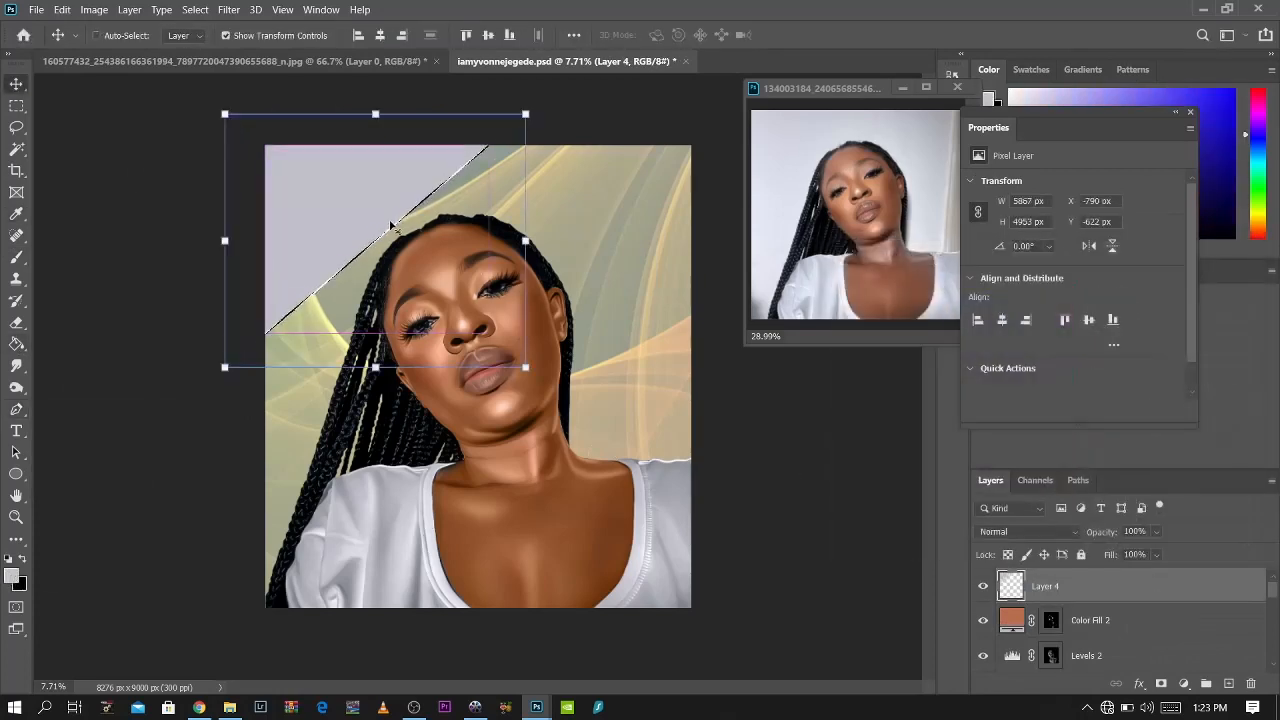
{"action": "left_click", "coordinate": [228, 9]}
{"action": "mouse_move", "coordinate": [257, 206]}
{"action": "left_click", "coordinate": [480, 249]}
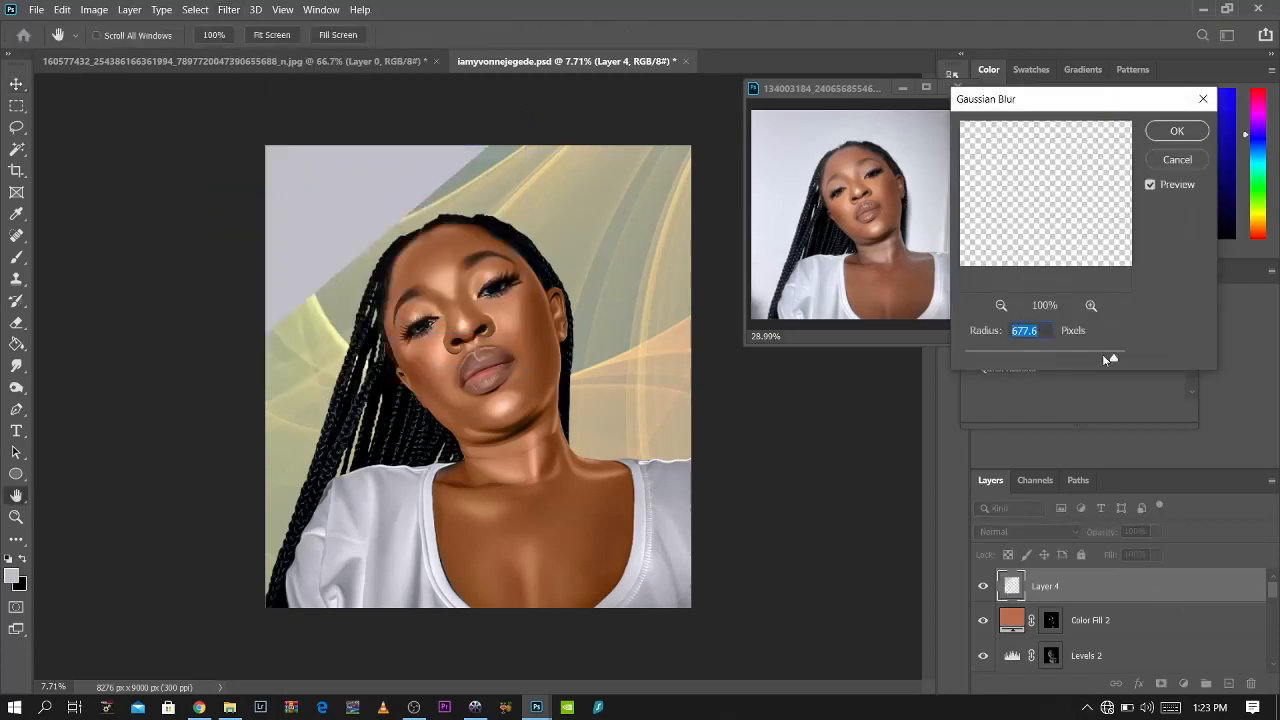
{"action": "left_click", "coordinate": [1148, 133]}
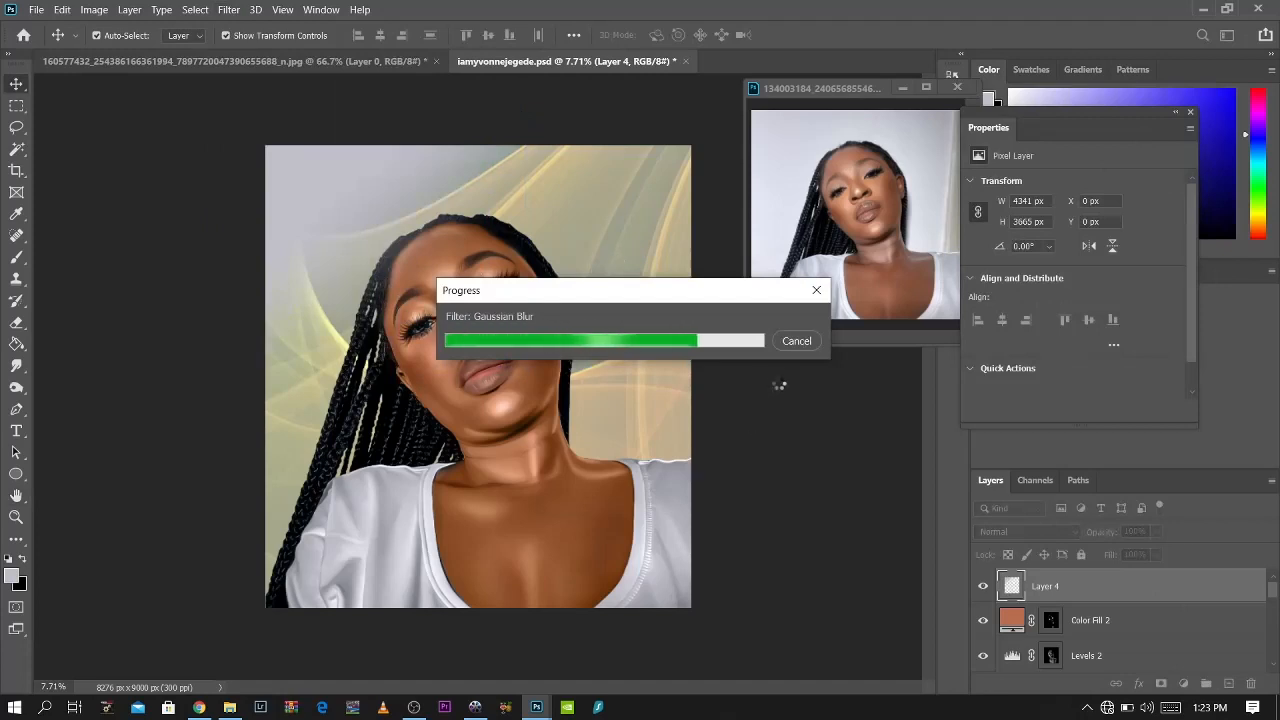
Step: Move the blurred glow layer directly above Hue/Saturation 1 copy and lower its fill to 48%
{"action": "scroll", "coordinate": [1163, 597], "scroll_direction": "down", "scroll_amount": 5}
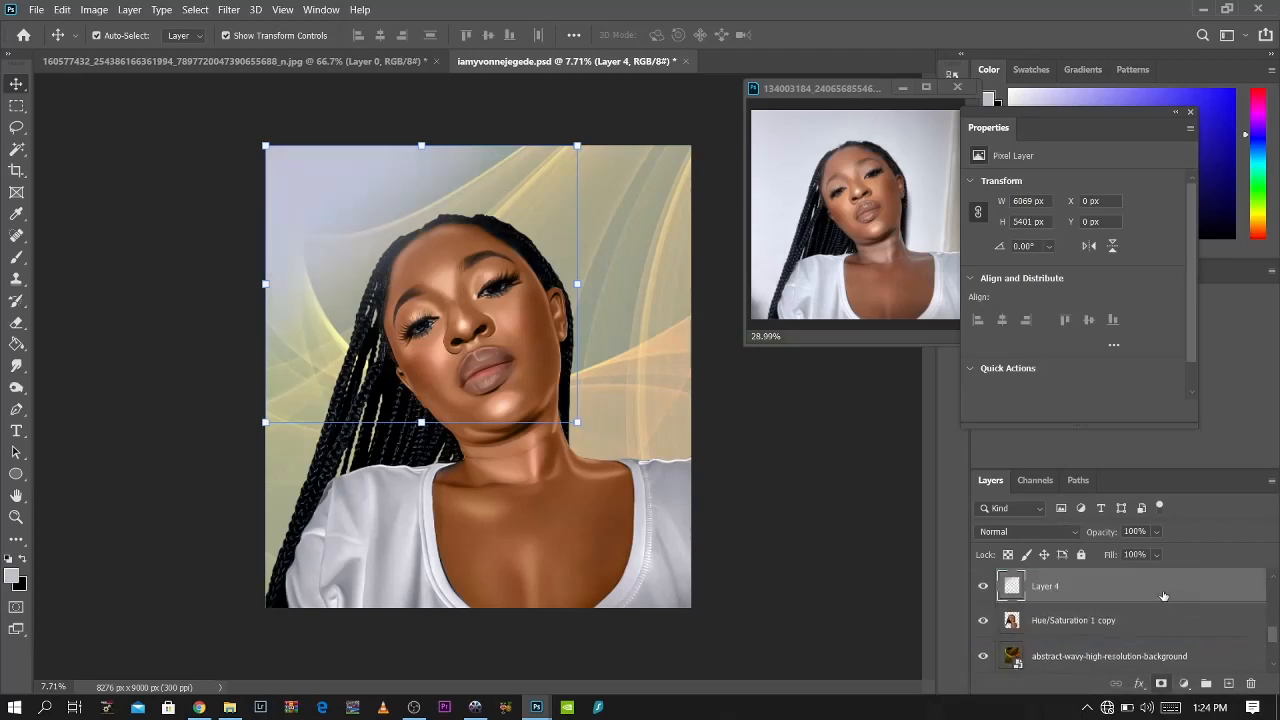
{"action": "left_click_drag", "start_coordinate": [1090, 562], "coordinate": [1082, 566]}
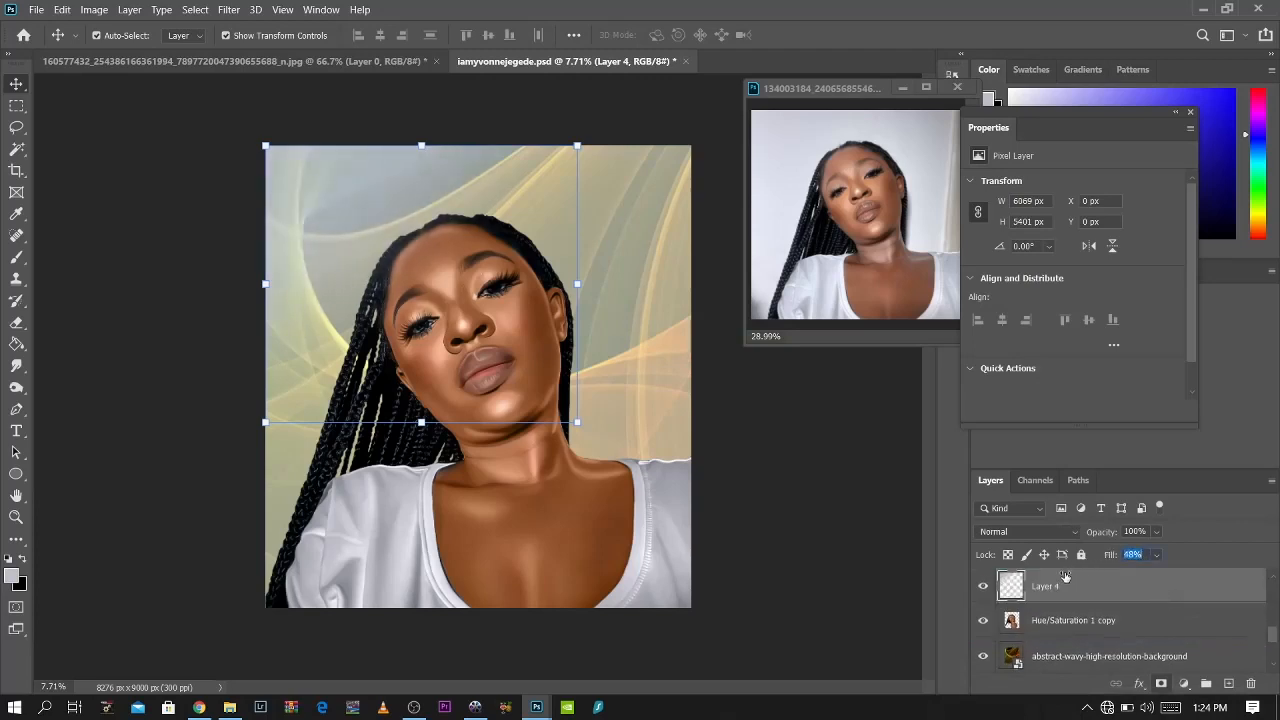
Step: Duplicate the glow layer and place the copy over the canvas's lower-right corner
{"action": "left_click_drag", "start_coordinate": [362, 222], "coordinate": [618, 528]}
{"action": "right_click", "coordinate": [617, 523]}
{"action": "left_click", "coordinate": [608, 508]}
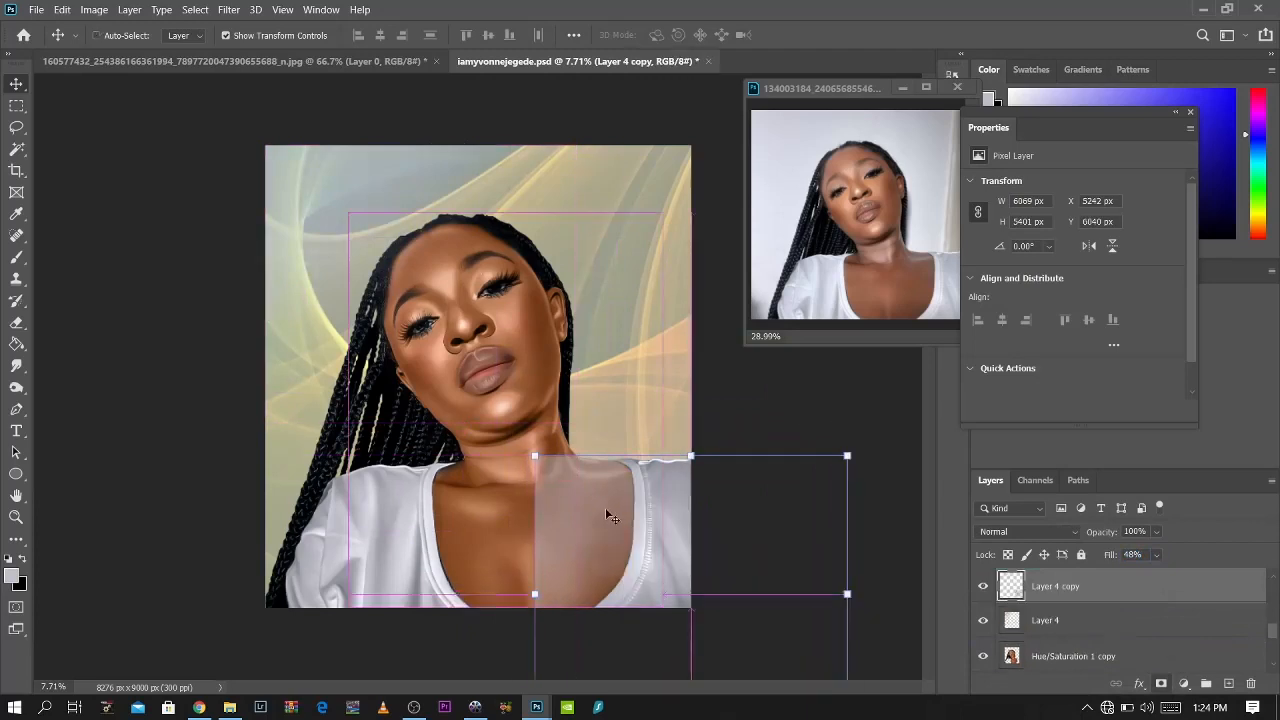
{"action": "key", "text": "ctrl+r"}
{"action": "right_click", "coordinate": [642, 556]}
{"action": "left_click", "coordinate": [624, 547]}
{"action": "key", "text": "alt+t"}
{"action": "right_click", "coordinate": [645, 552]}
{"action": "left_click", "coordinate": [608, 530]}
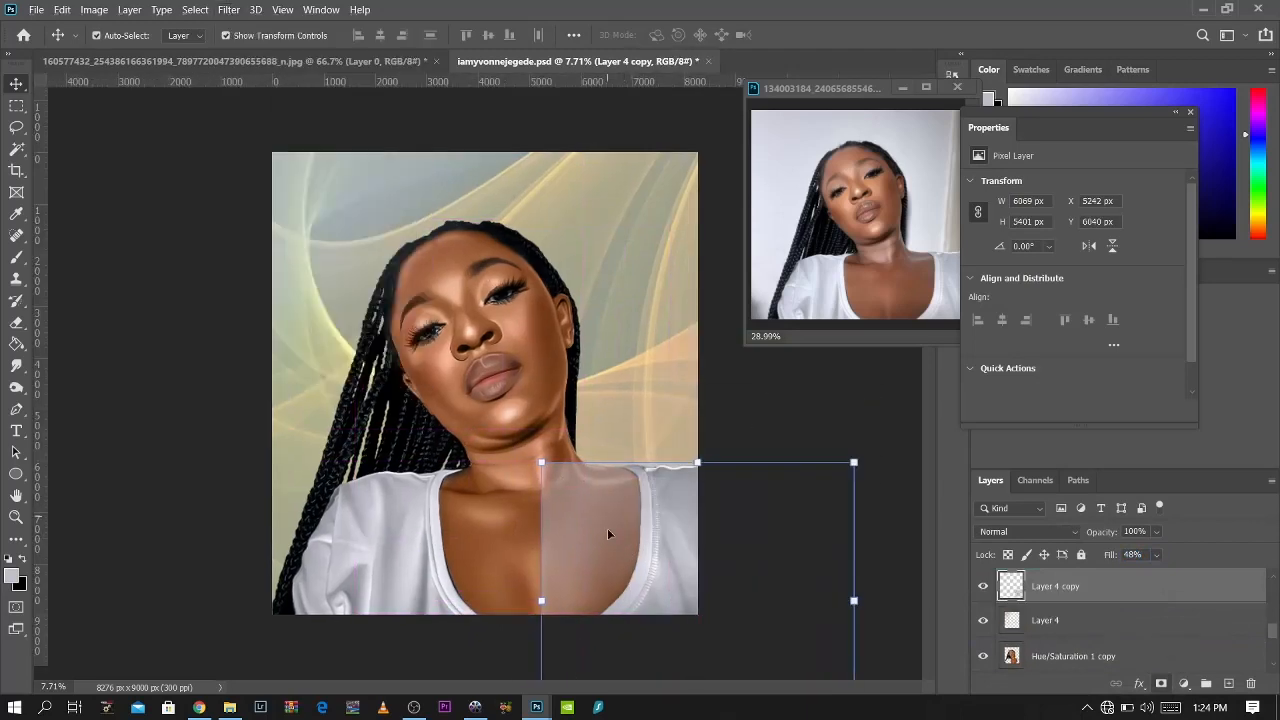
Step: Free-transform the glow copy, flipping it horizontally and moving it toward the middle of the canvas
{"action": "key", "text": "ctrl+t"}
{"action": "right_click", "coordinate": [603, 532]}
{"action": "left_click", "coordinate": [647, 509]}
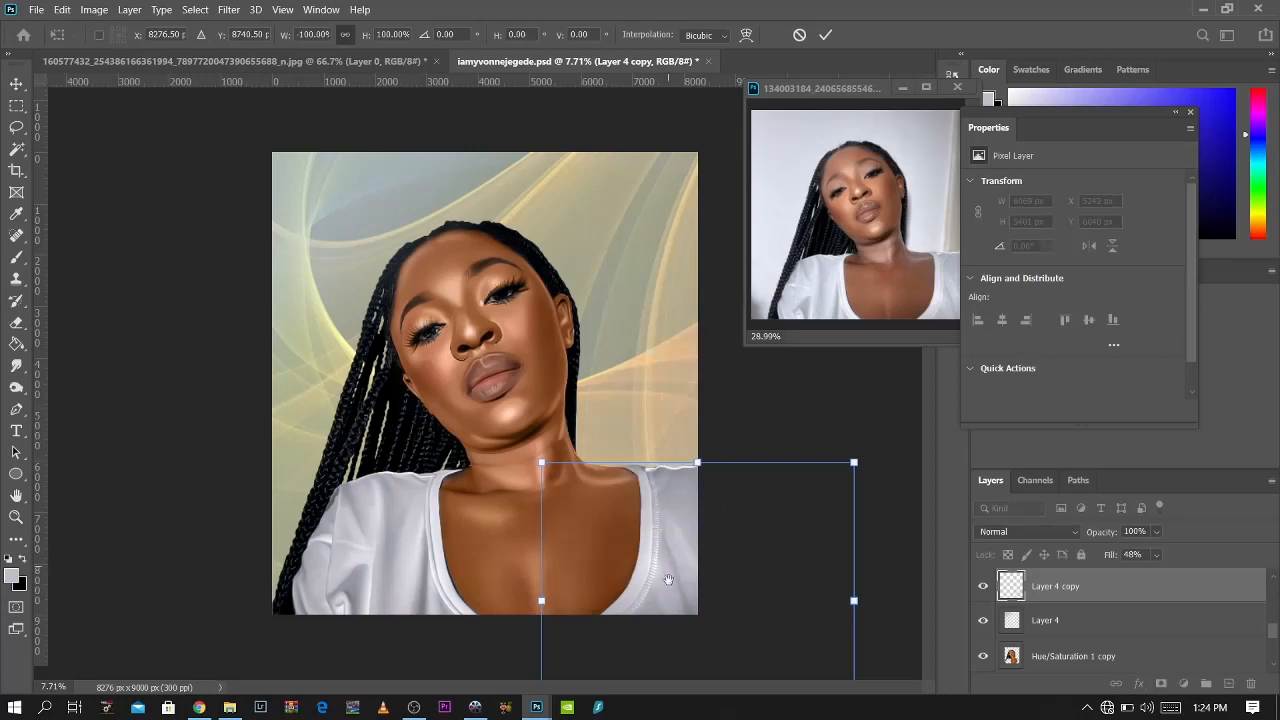
{"action": "left_click_drag", "start_coordinate": [700, 541], "coordinate": [699, 508]}
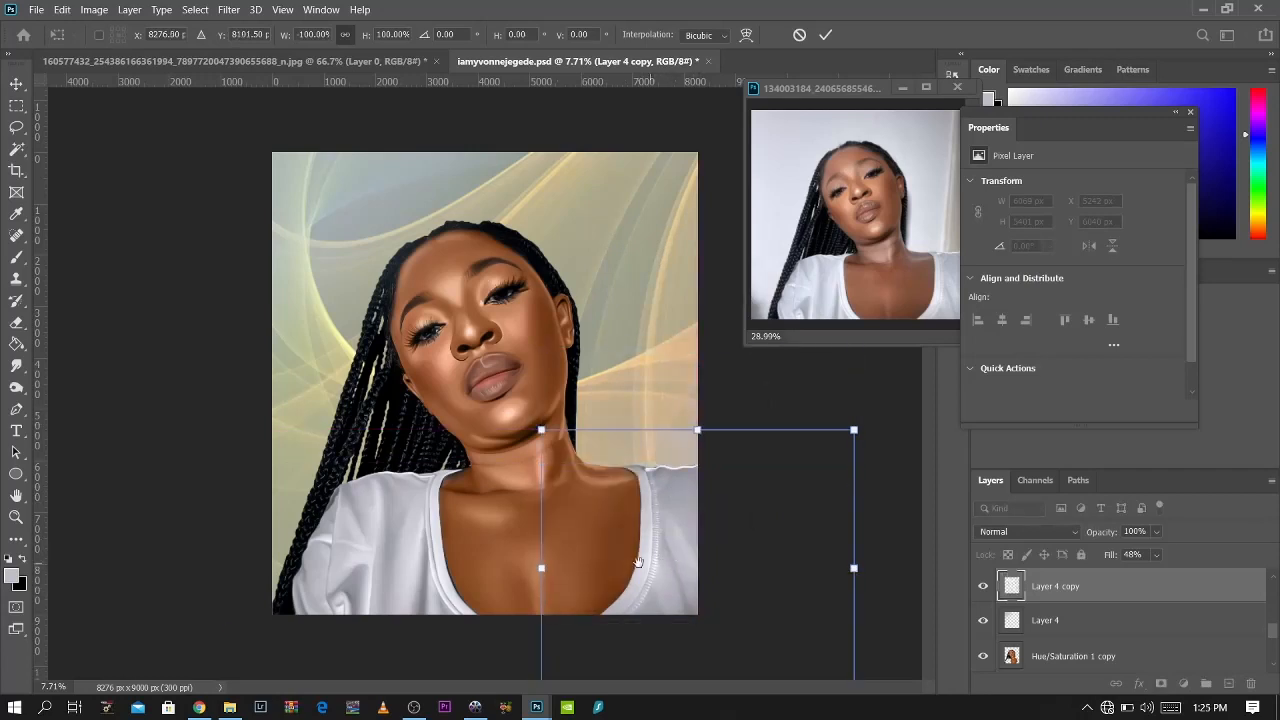
{"action": "left_click_drag", "start_coordinate": [666, 536], "coordinate": [498, 421]}
Step: Flip the glow copy vertically as well, place it at about X 2897 px, Y 4500 px over the lower-right area and apply the transform
{"action": "right_click", "coordinate": [530, 477]}
{"action": "left_click", "coordinate": [577, 448]}
{"action": "right_click", "coordinate": [543, 441]}
{"action": "left_click", "coordinate": [580, 433]}
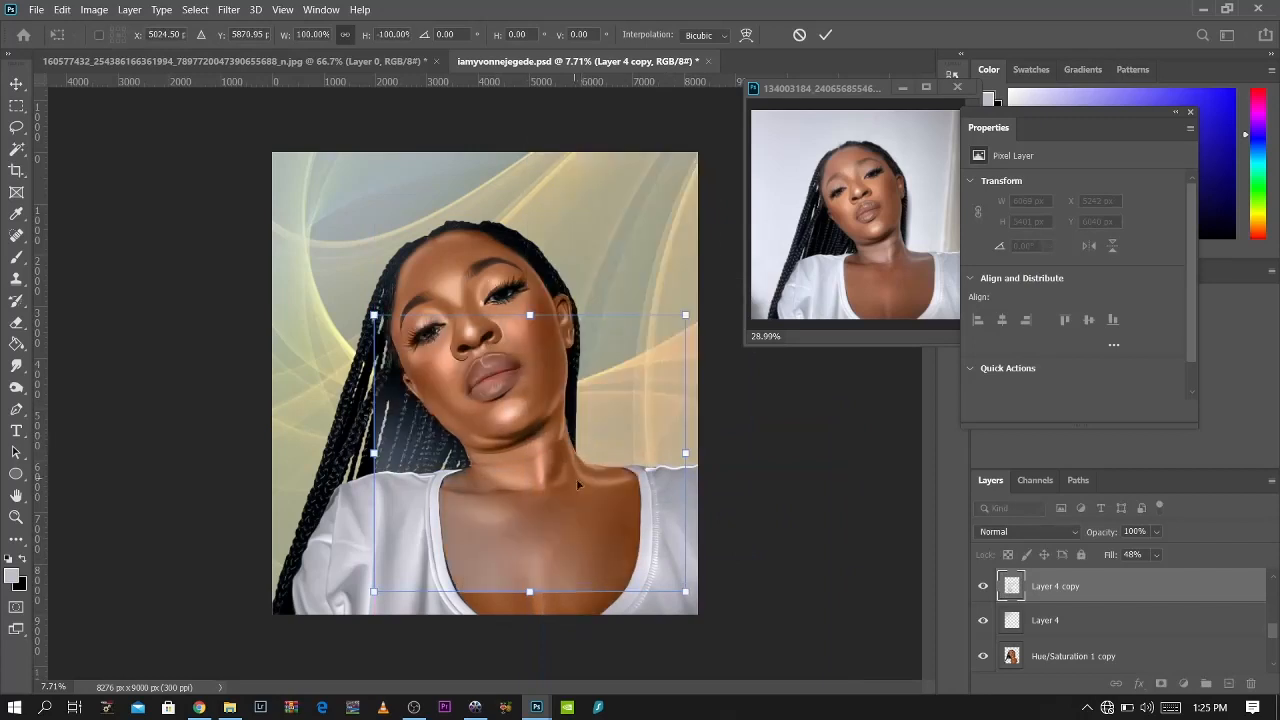
{"action": "right_click", "coordinate": [576, 477]}
{"action": "left_click", "coordinate": [629, 455]}
{"action": "left_click_drag", "start_coordinate": [629, 458], "coordinate": [638, 589]}
{"action": "key", "text": "Return"}
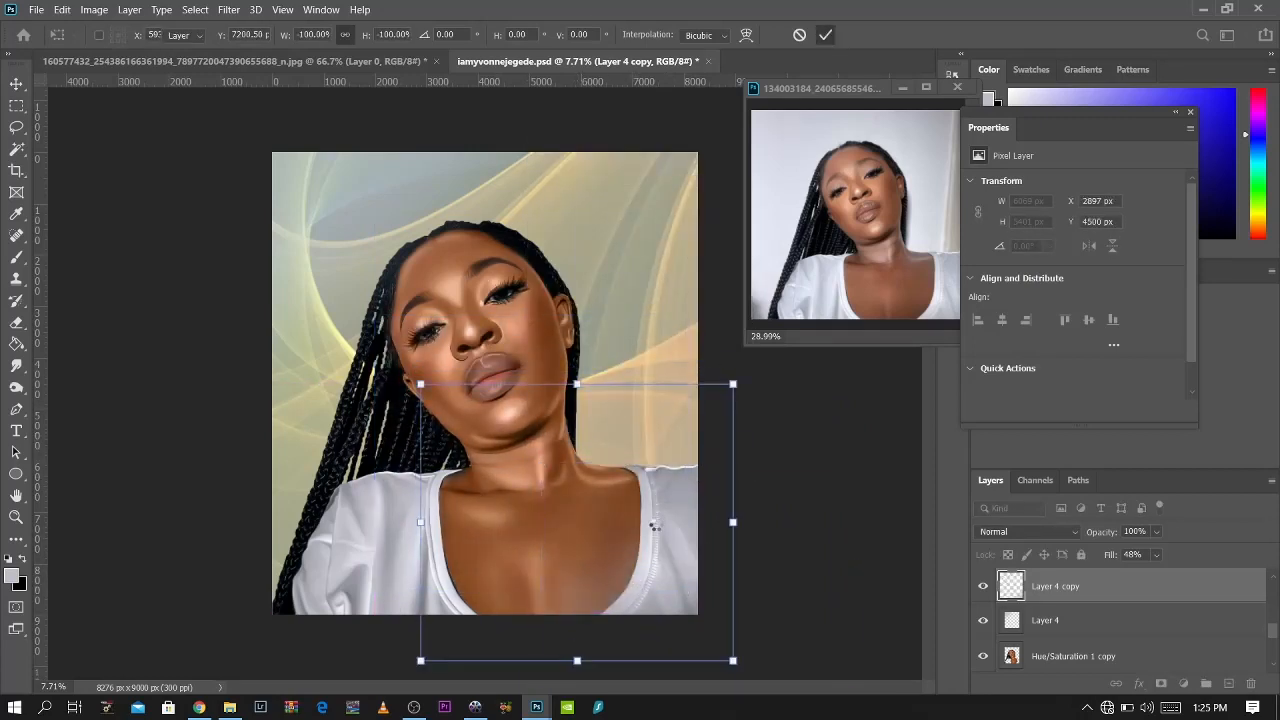
Step: Find the OFFICIALPRIXCO LOGO file with Windows search and open it
{"action": "scroll", "coordinate": [545, 467], "scroll_direction": "down", "scroll_amount": 5}
{"action": "scroll", "coordinate": [545, 467], "scroll_direction": "up", "scroll_amount": 6}
{"action": "scroll", "coordinate": [545, 467], "scroll_direction": "down", "scroll_amount": 2}
{"action": "left_click", "coordinate": [45, 706]}
{"action": "type", "text": "offi"}
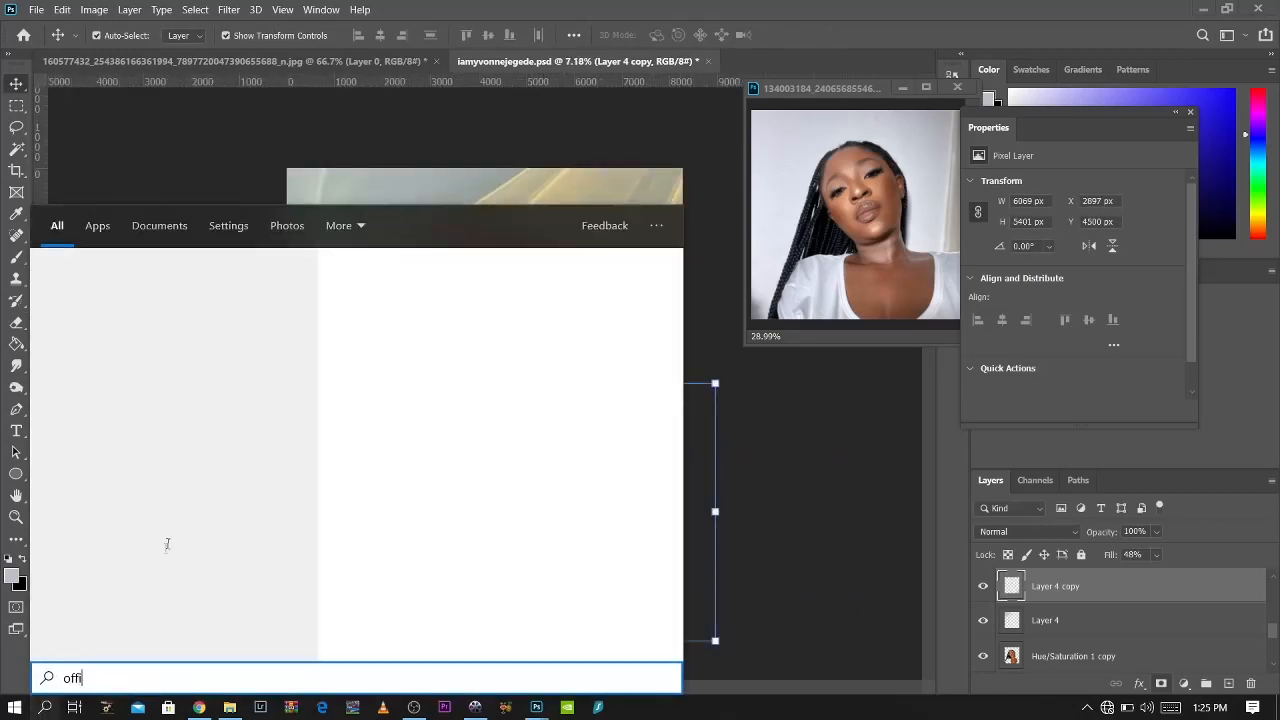
{"action": "key", "text": "BackSpace"}
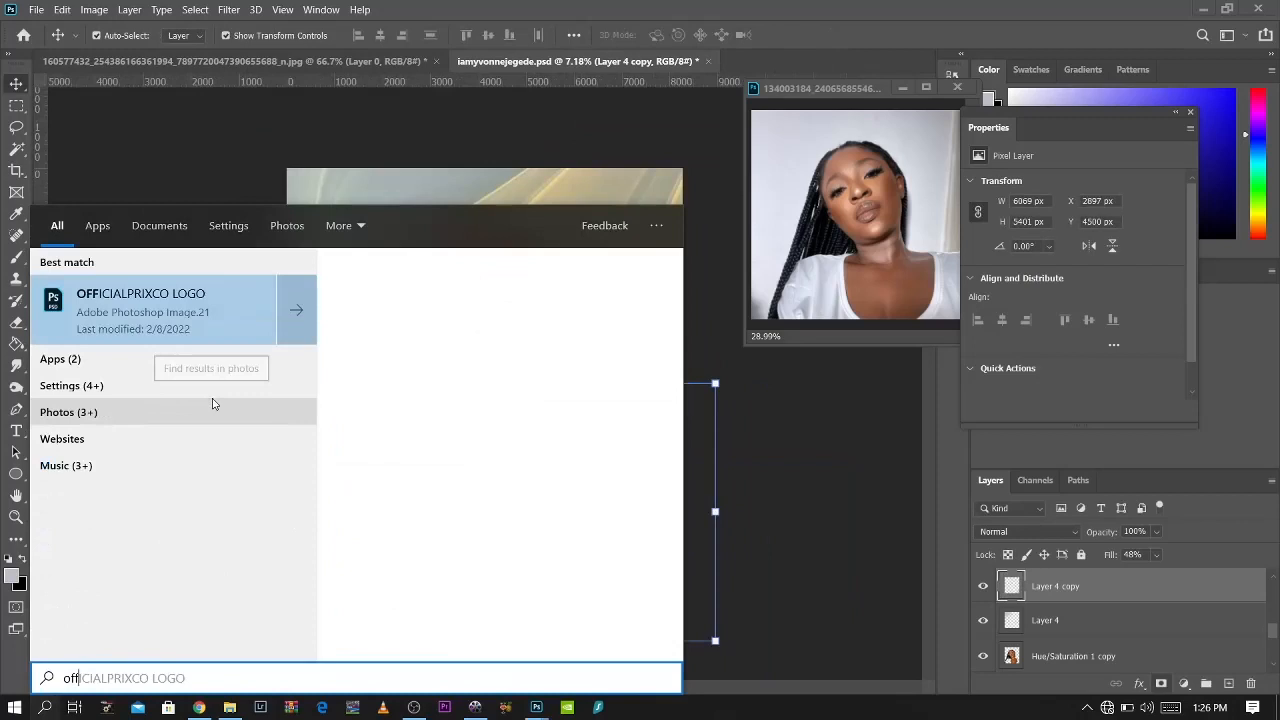
{"action": "key", "text": "Return"}
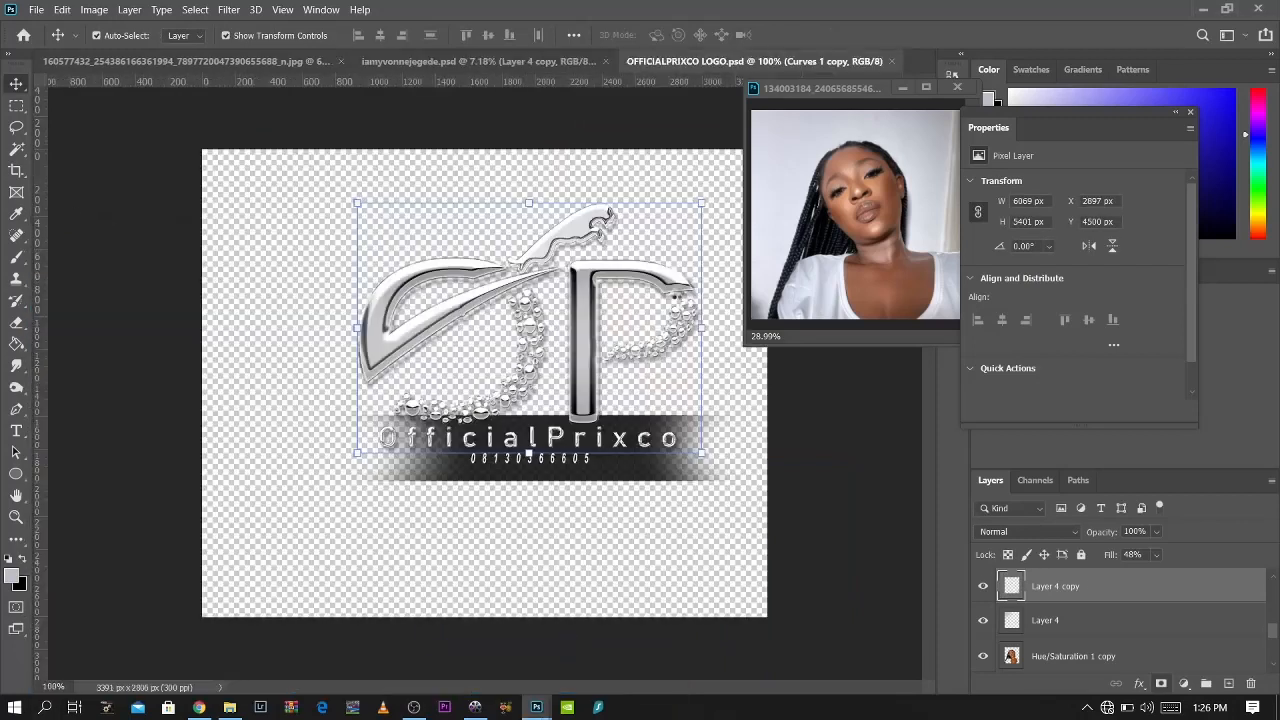
Step: Bring the logo and its dark banner into the portrait document above all layers, scaled to about 830 x 786 px, in the background beside the braids
{"action": "left_click", "coordinate": [1140, 616], "text": "shift"}
{"action": "mouse_move", "coordinate": [589, 262]}
{"action": "left_mouse_down"}
{"action": "mouse_move", "coordinate": [466, 71]}
{"action": "mouse_move", "coordinate": [600, 264]}
{"action": "left_mouse_up"}
{"action": "left_click_drag", "start_coordinate": [661, 302], "coordinate": [377, 527]}
{"action": "key", "text": "Return"}
{"action": "left_click_drag", "start_coordinate": [1184, 652], "coordinate": [1110, 585]}
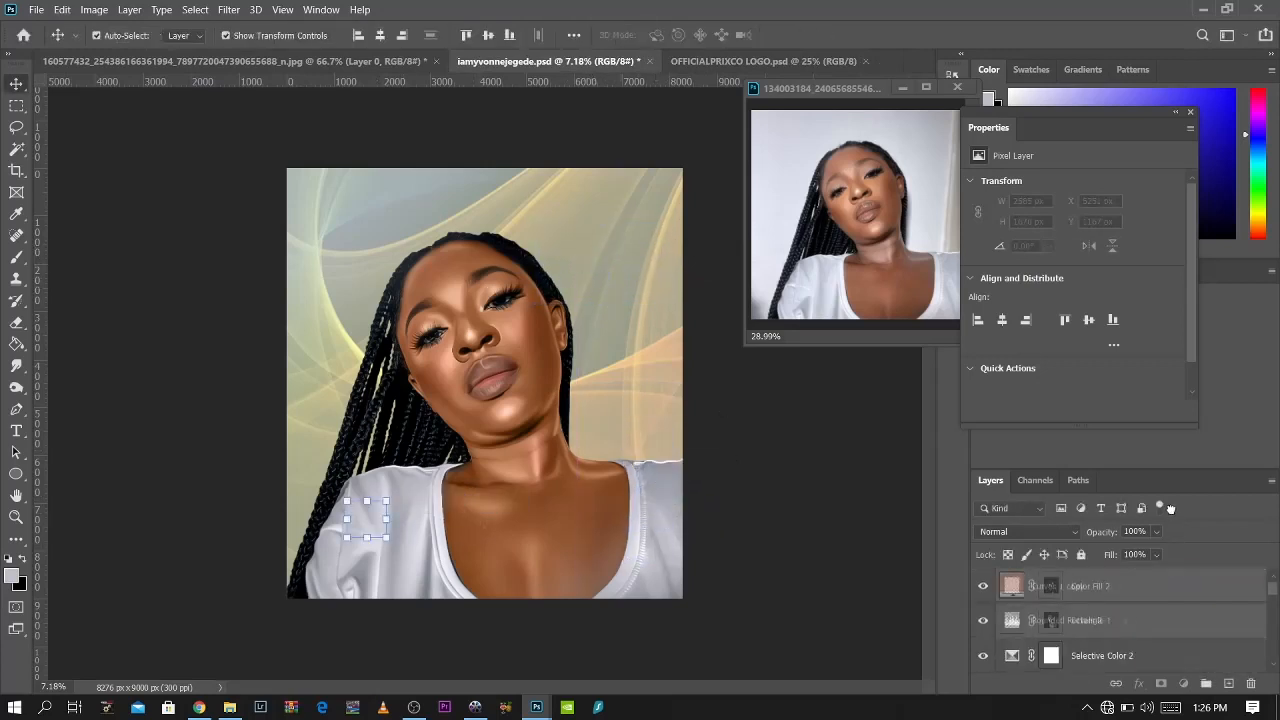
{"action": "left_click_drag", "start_coordinate": [367, 520], "coordinate": [327, 416]}
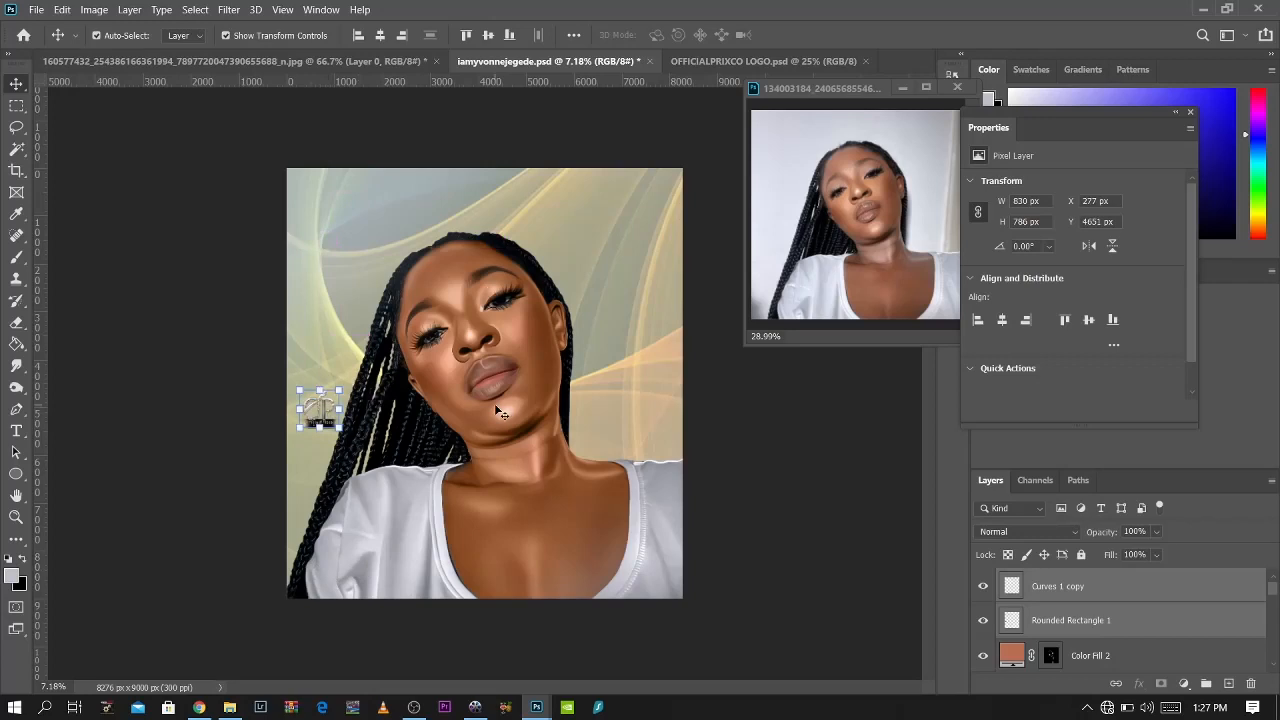
Step: Add a Levels adjustment on top with the input black level at 7 and the output black level at 7
{"action": "left_click", "coordinate": [1184, 684]}
{"action": "left_click", "coordinate": [1180, 458]}
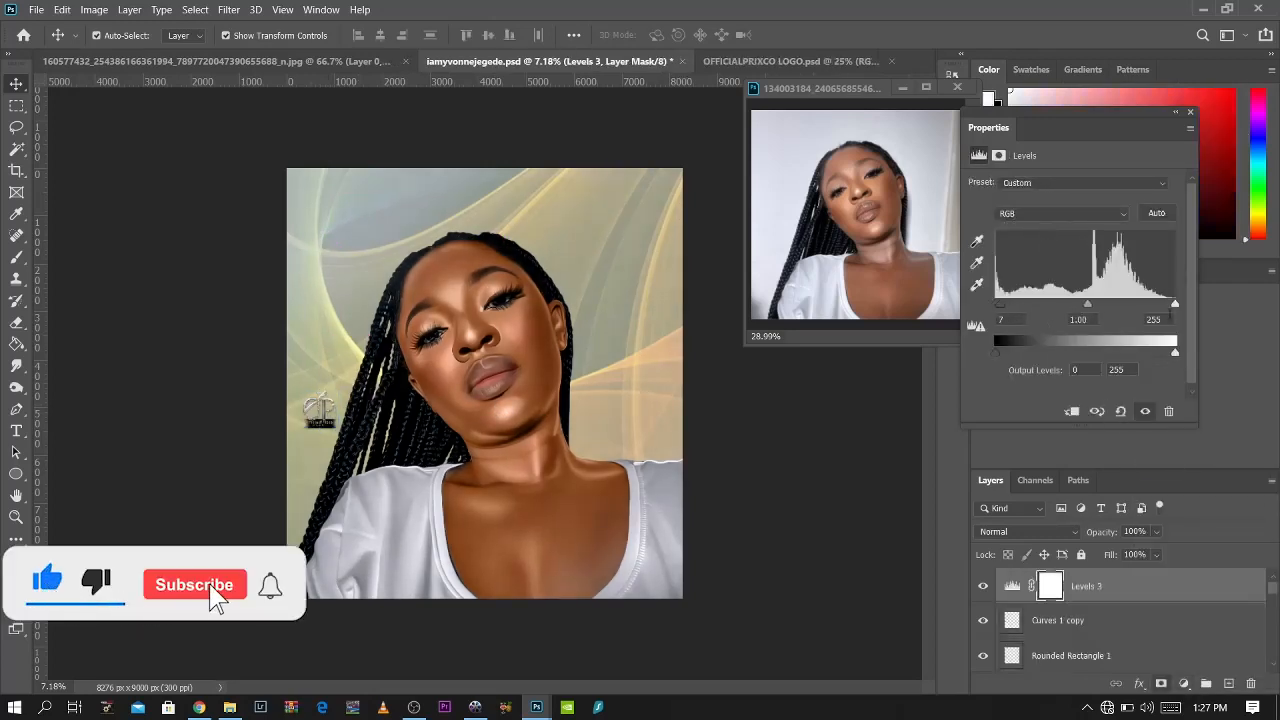
{"action": "left_click_drag", "start_coordinate": [996, 352], "coordinate": [1000, 352]}
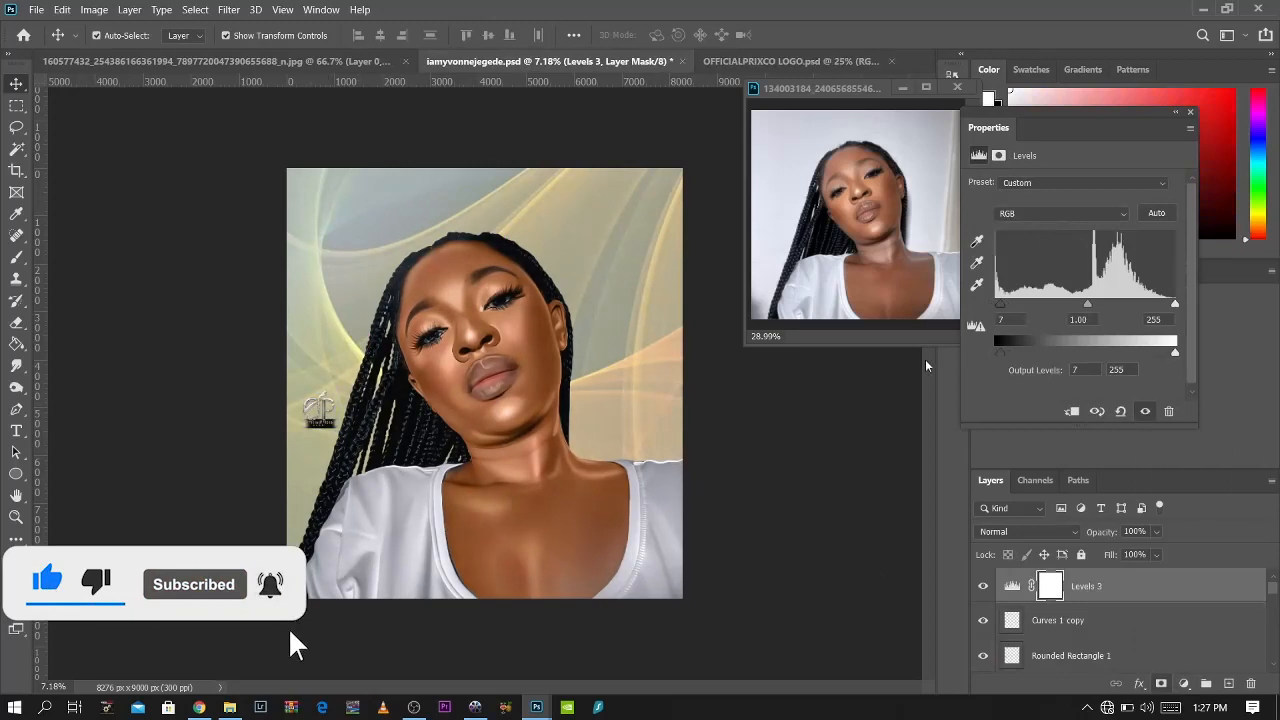
Step: Add a Hue/Saturation adjustment, choose Reds and widen the lower end of its colour range to 273°/303°
{"action": "left_click", "coordinate": [1184, 684]}
{"action": "left_click", "coordinate": [1172, 536]}
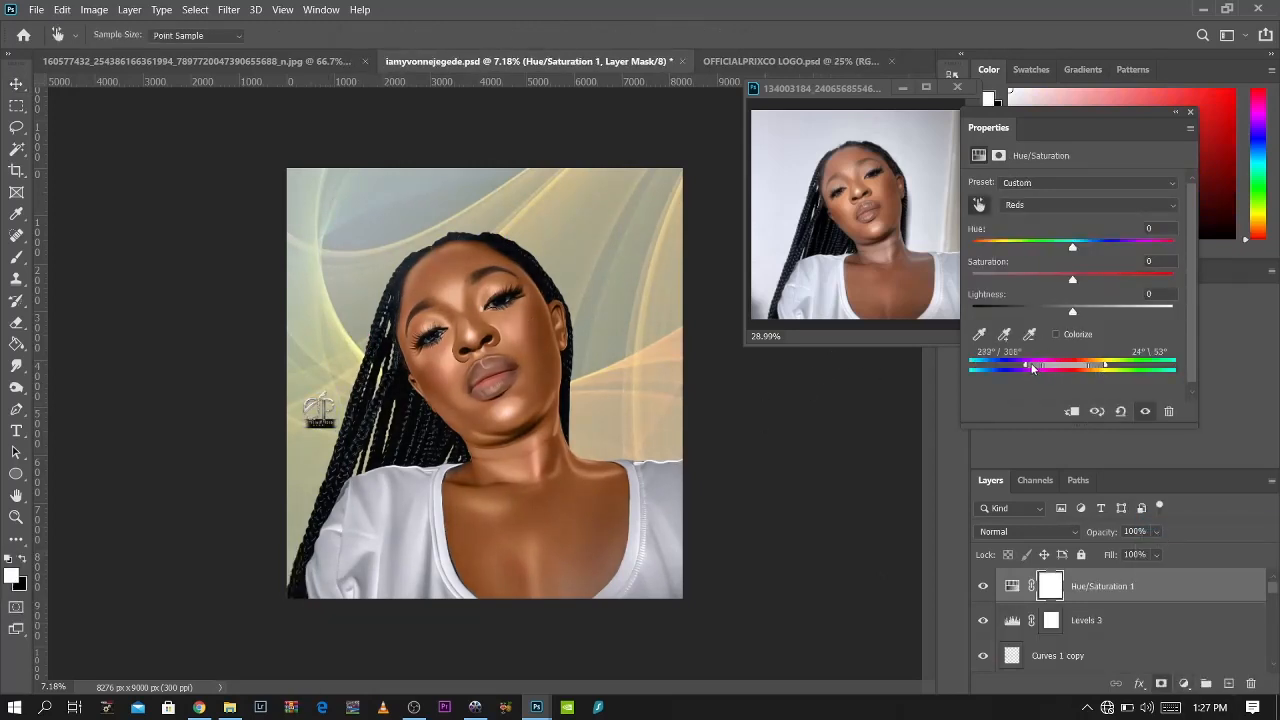
Step: Add a Selective Color adjustment above the Hue/Saturation layer
{"action": "left_click", "coordinate": [1184, 684]}
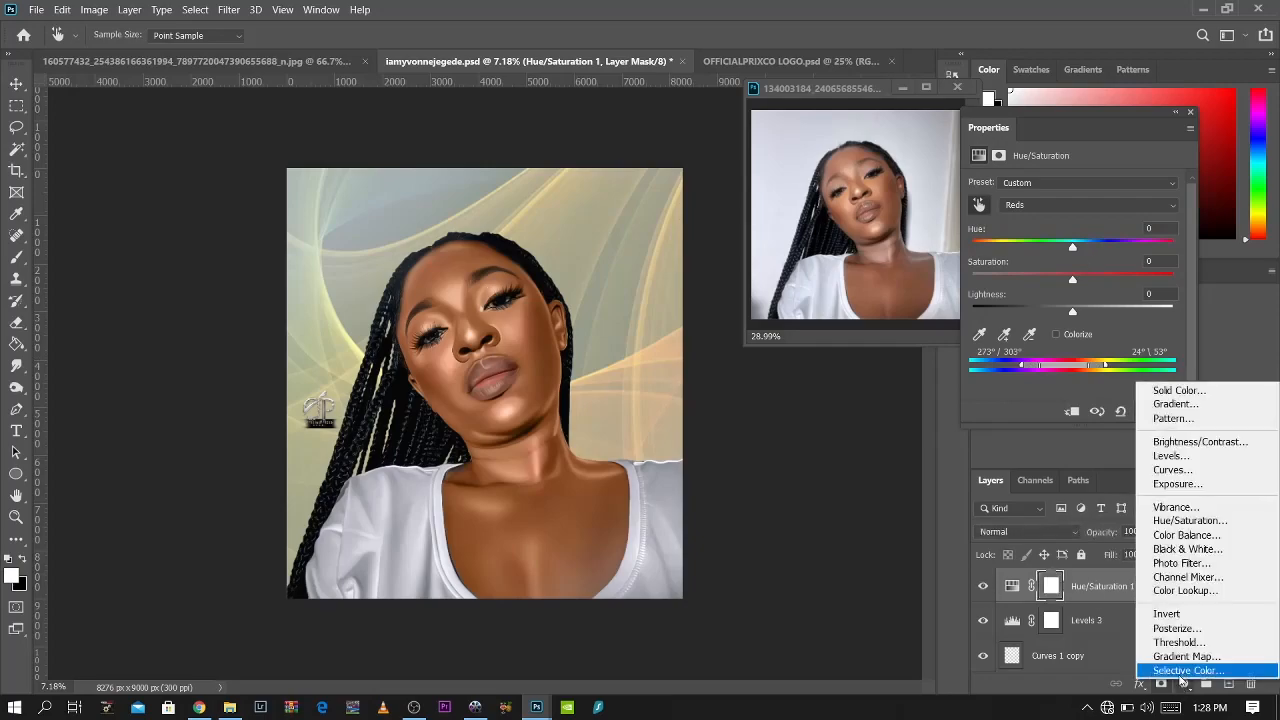